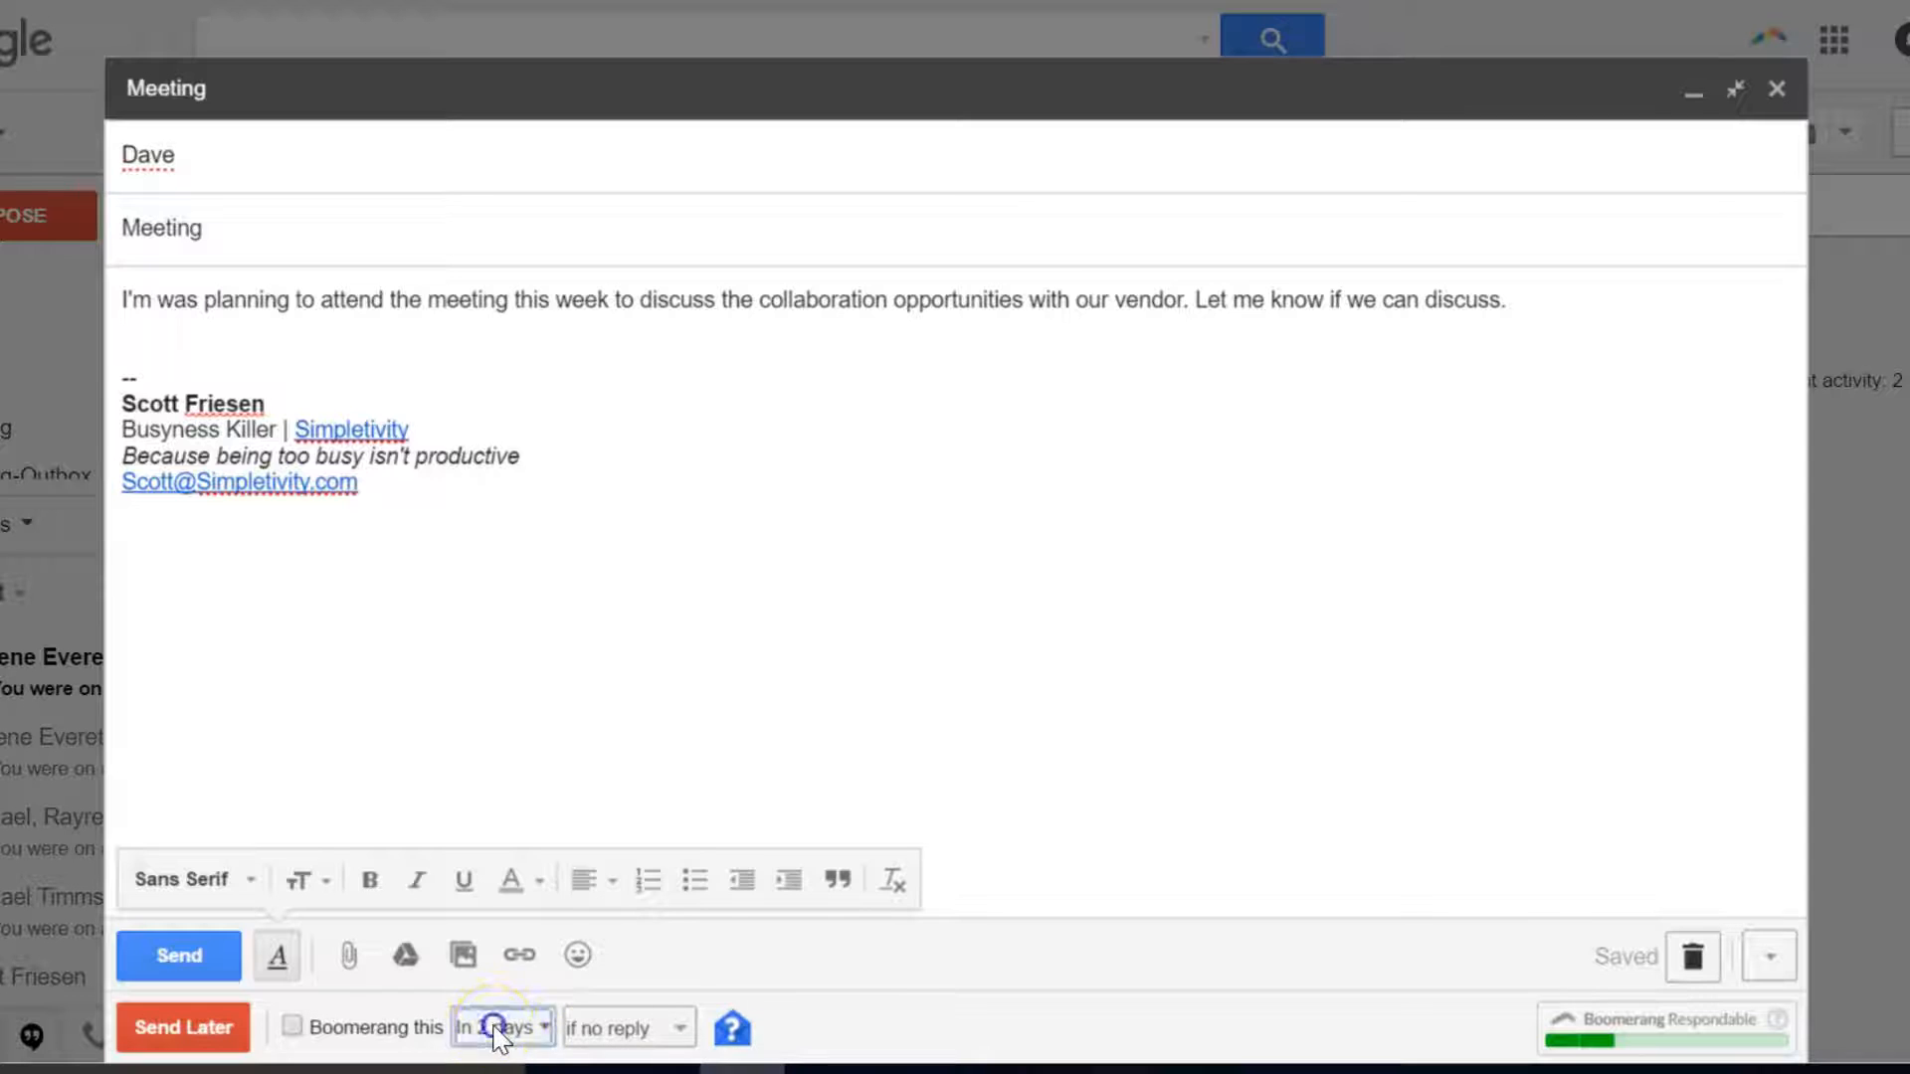
- Examine the available reminder times for boomeranging the email
left_click(503, 1029)
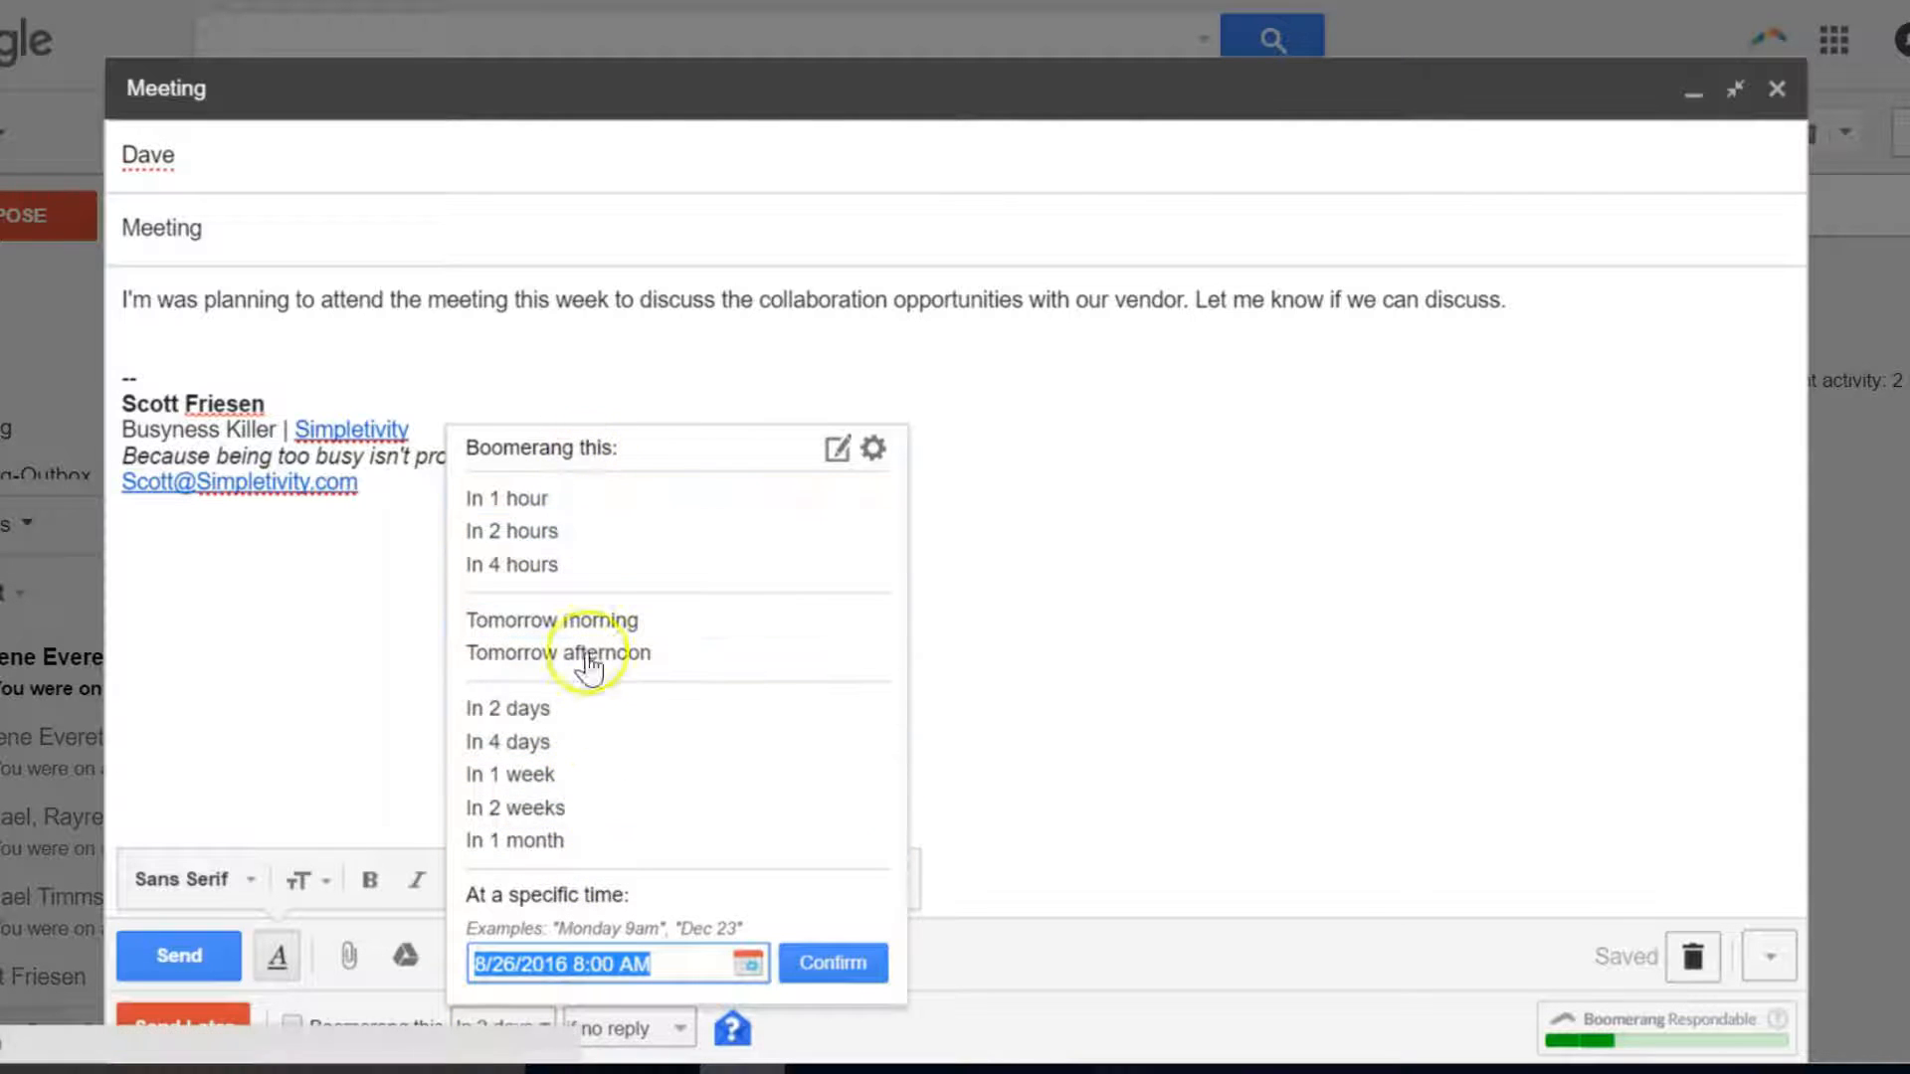
left_click(914, 1036)
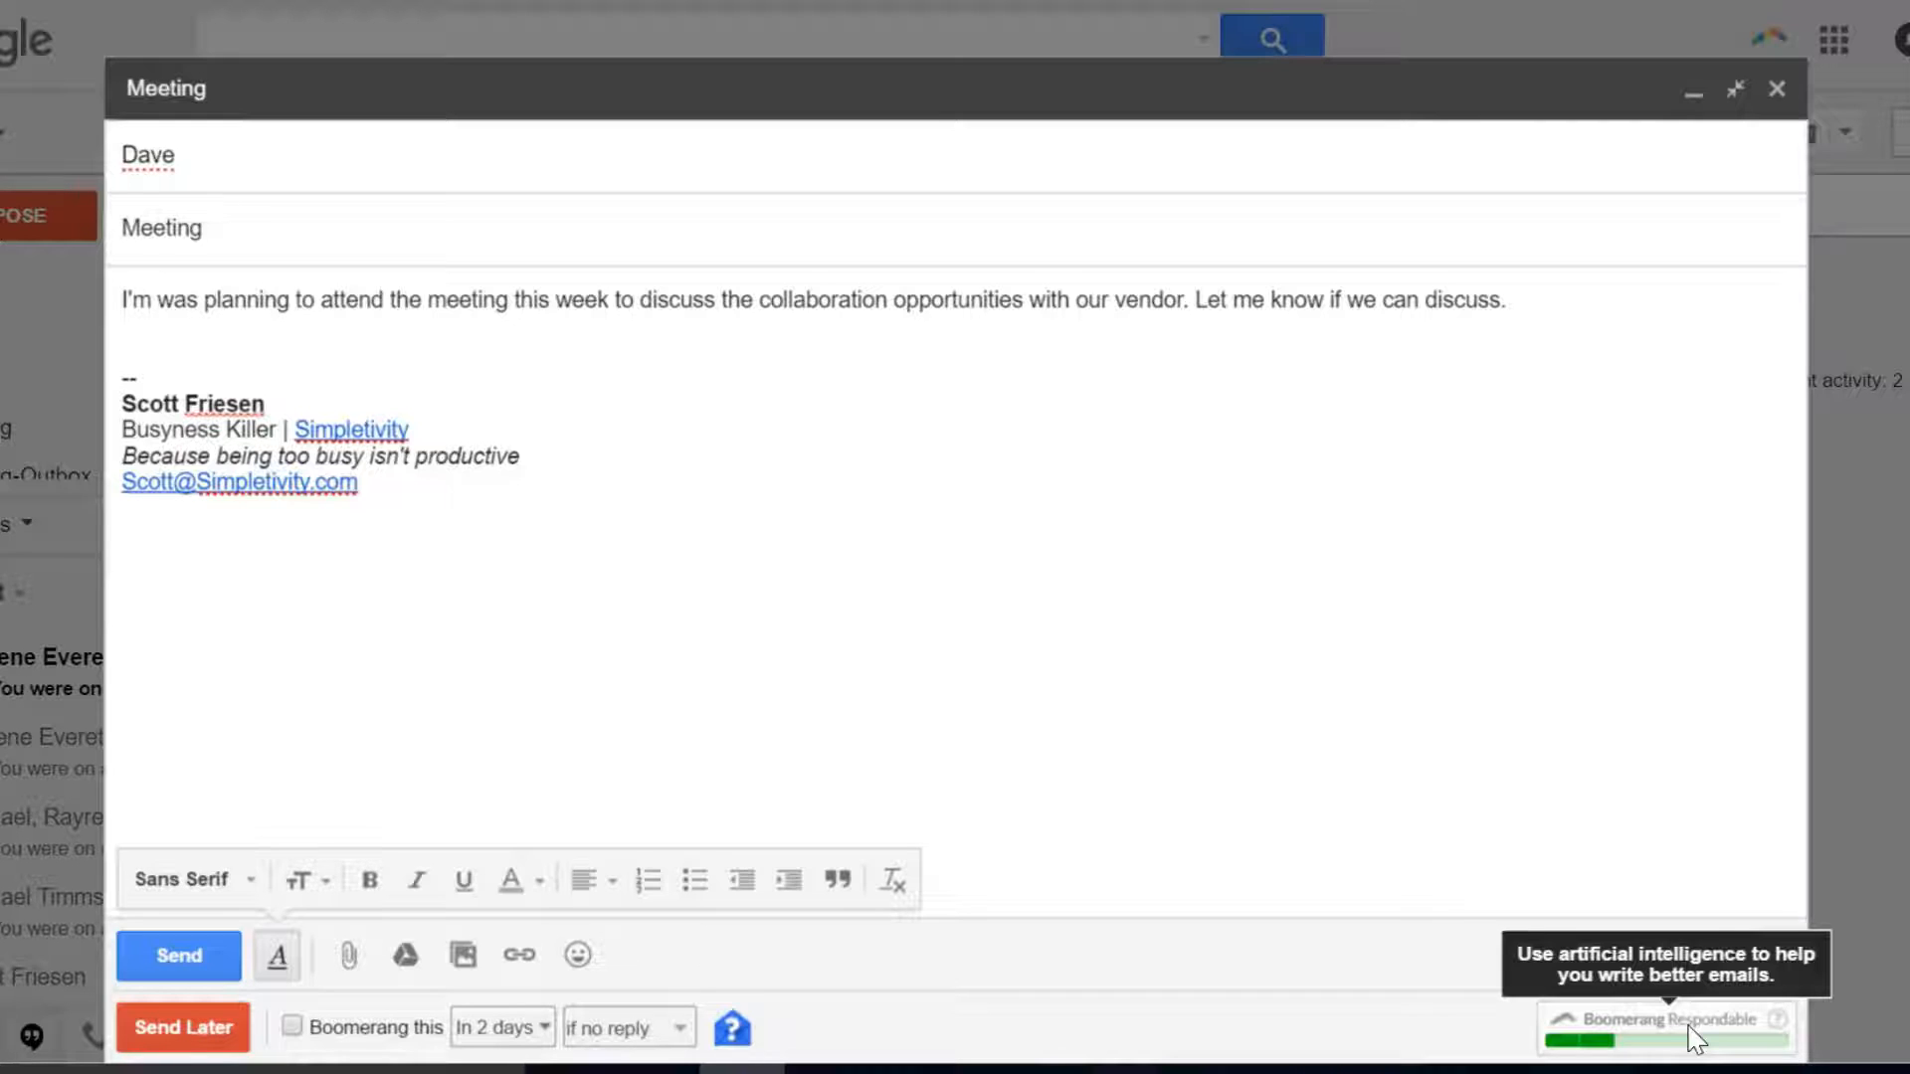
left_click(726, 301)
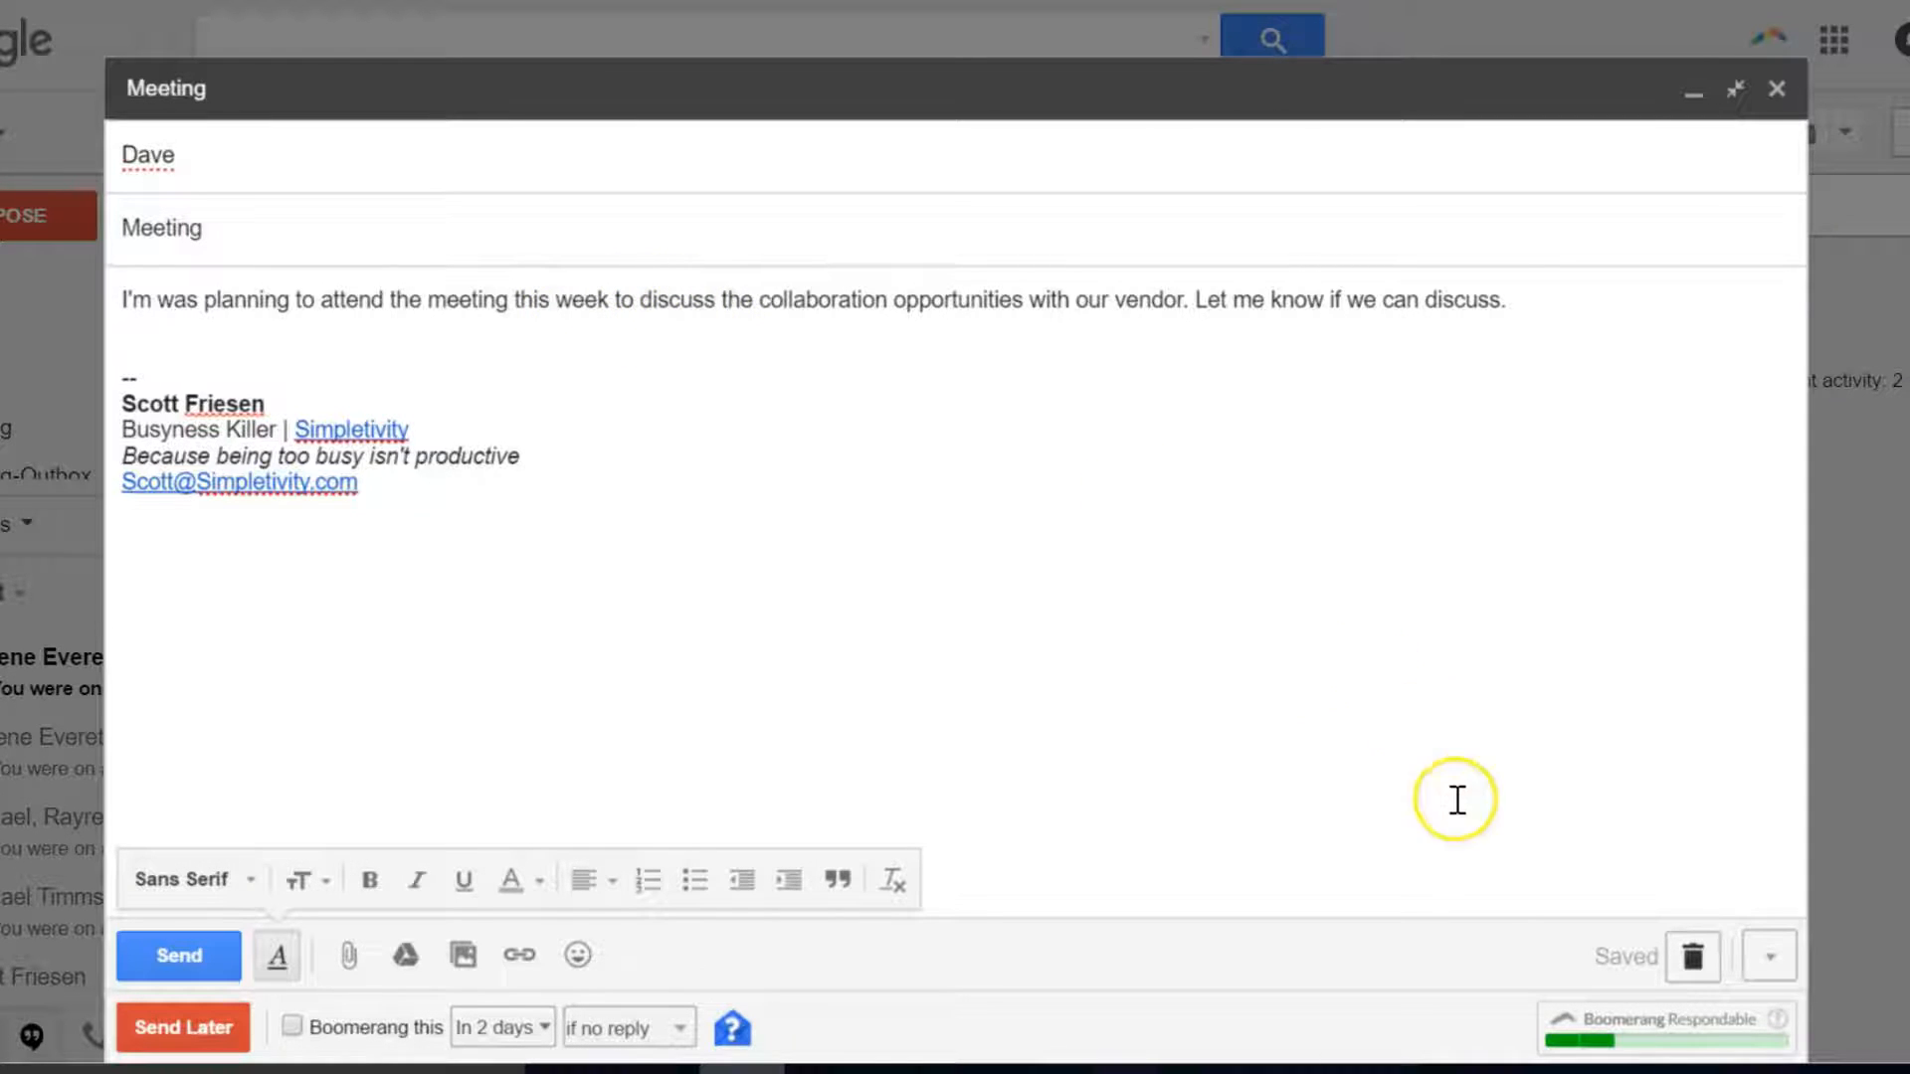
mouse_move(1635, 1052)
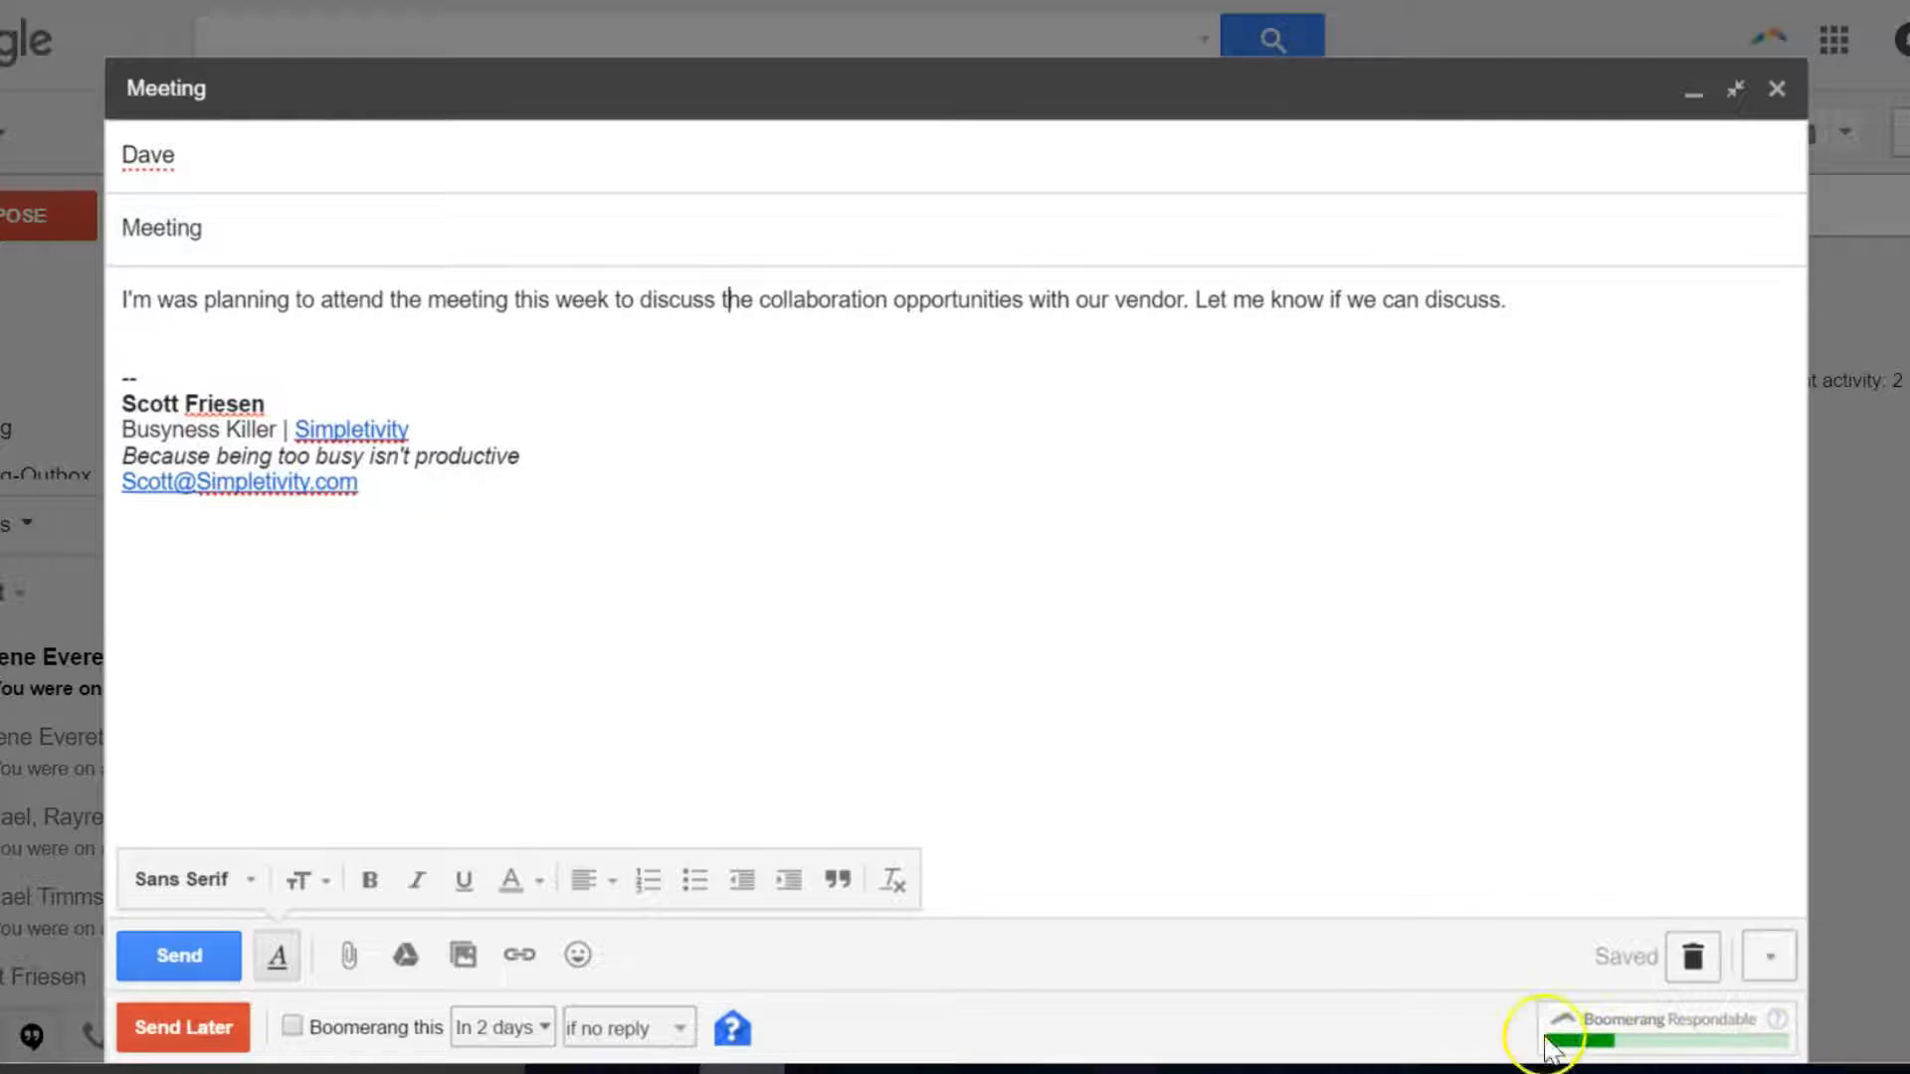
left_click(548, 306)
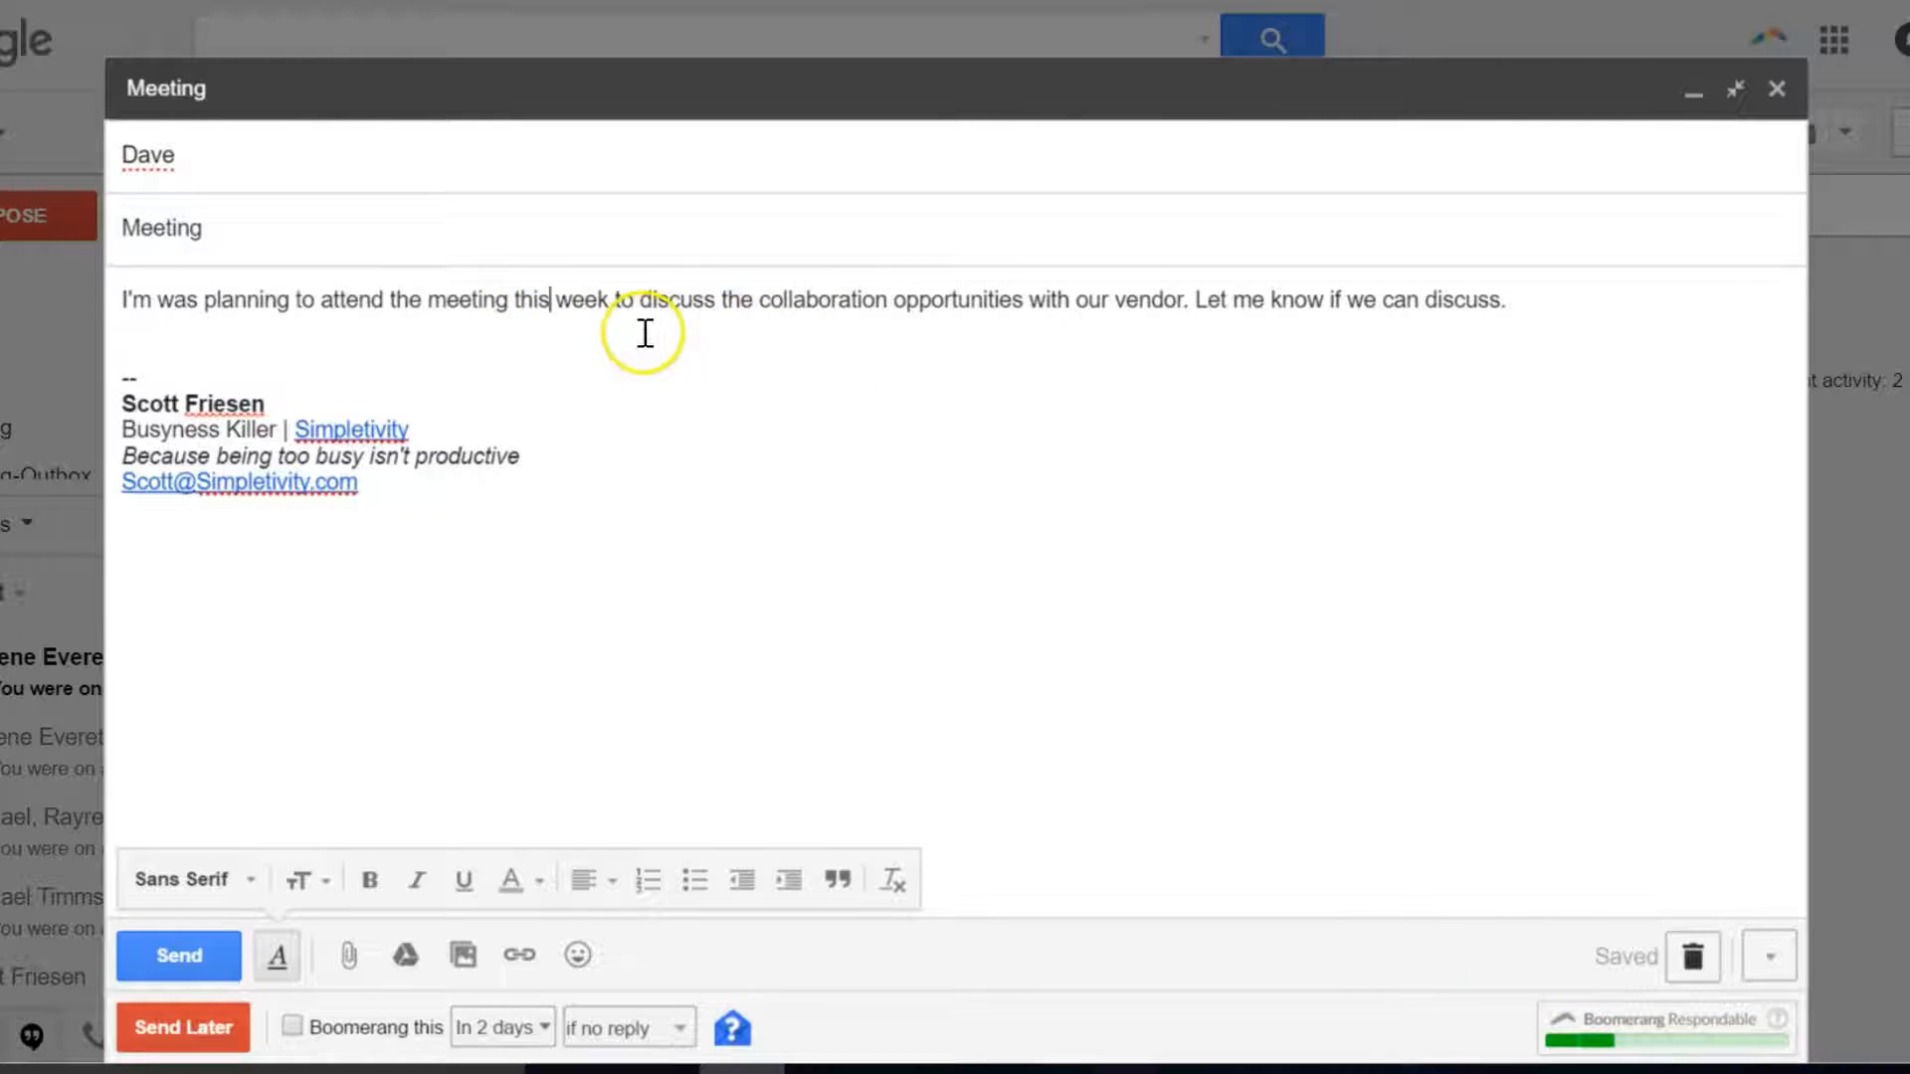
left_click(254, 220)
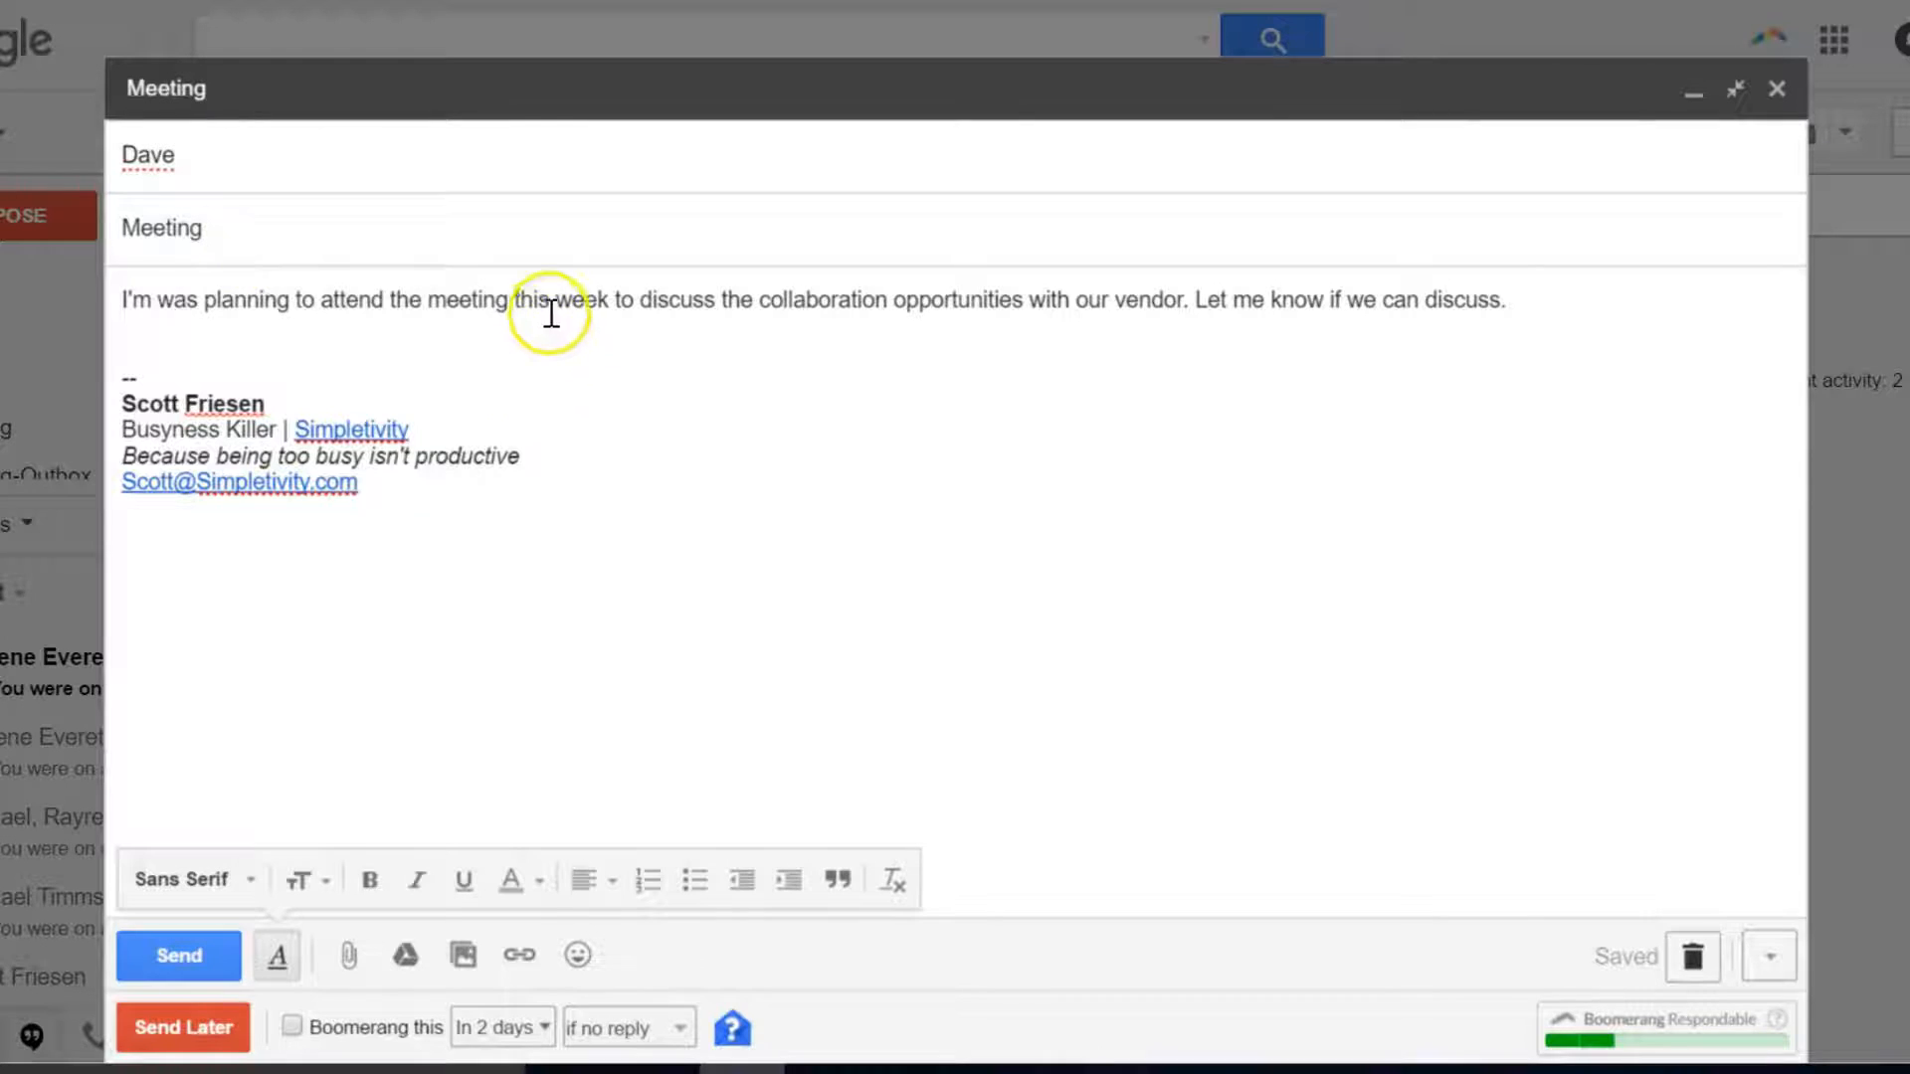
left_click(1535, 299)
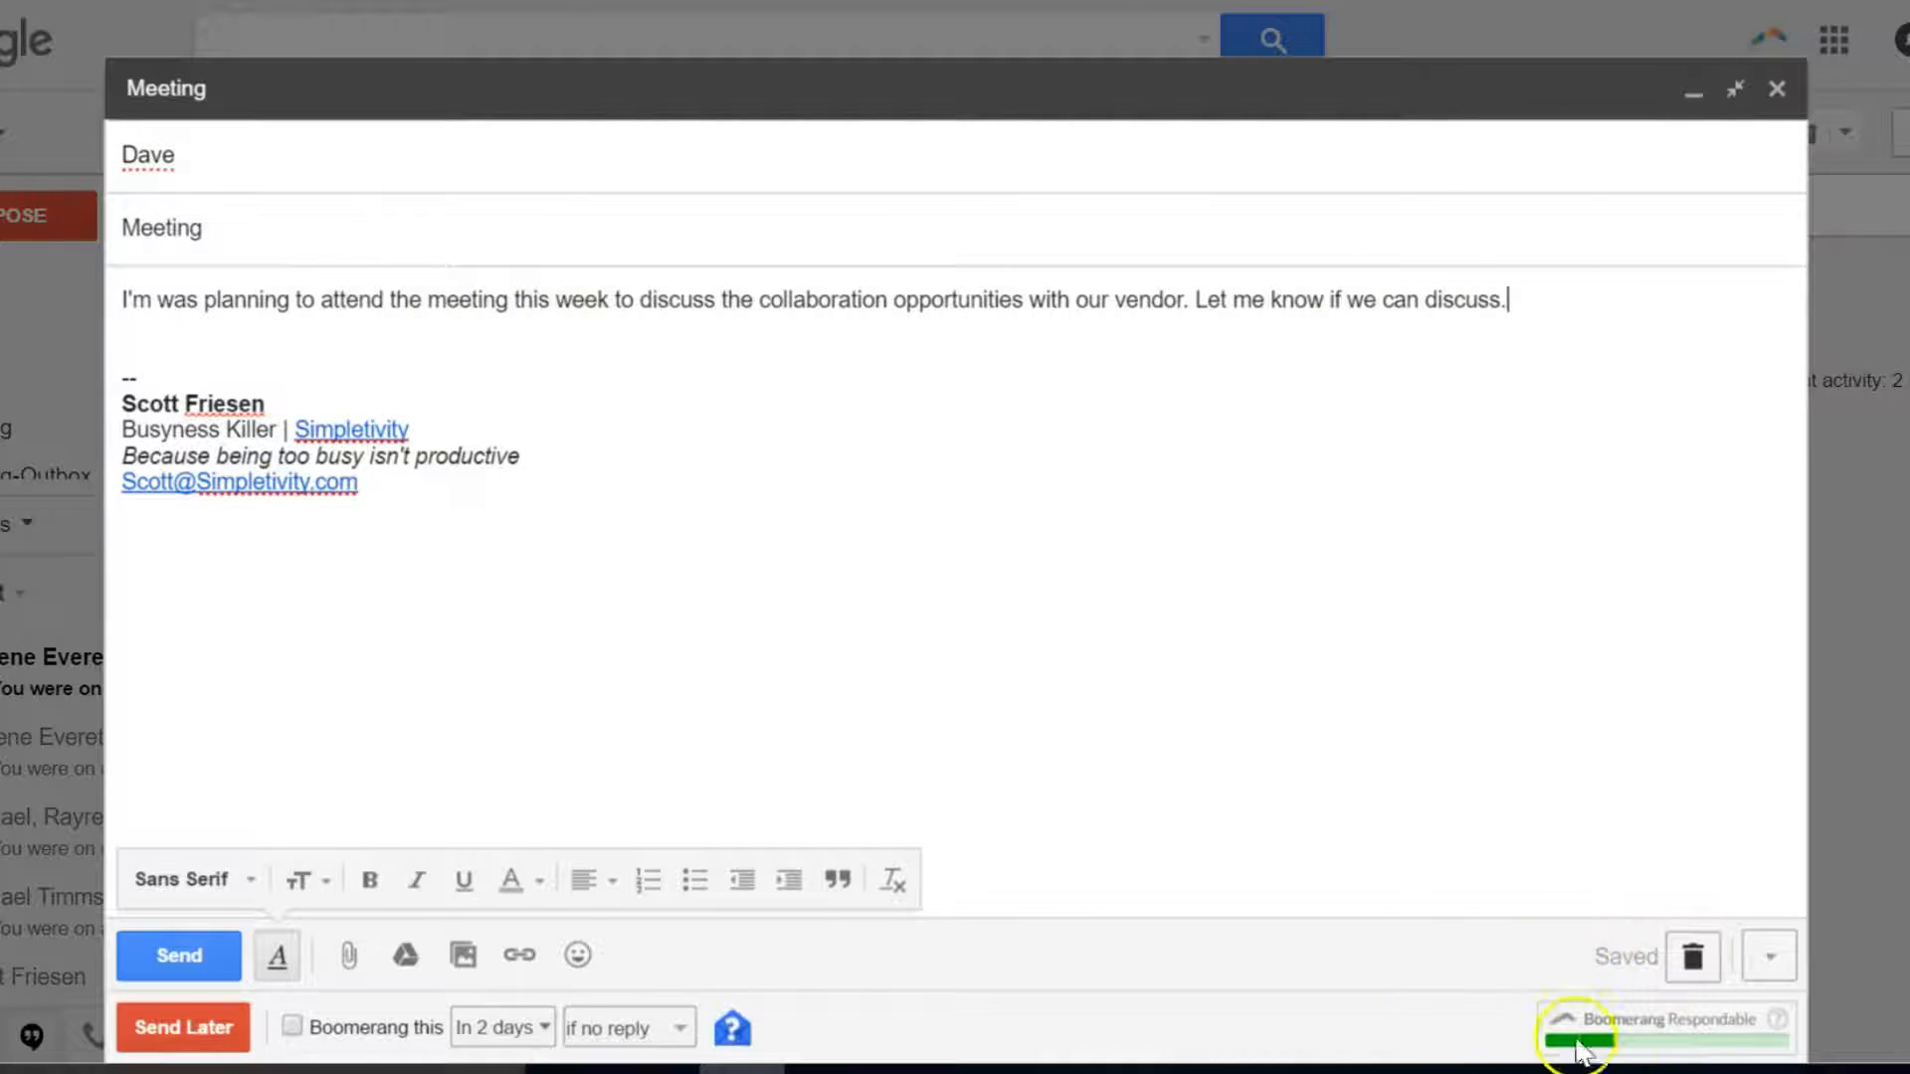
- Open the Boomerang Respondable analysis and read its recommendations on reading level and subject length
left_click(1688, 1026)
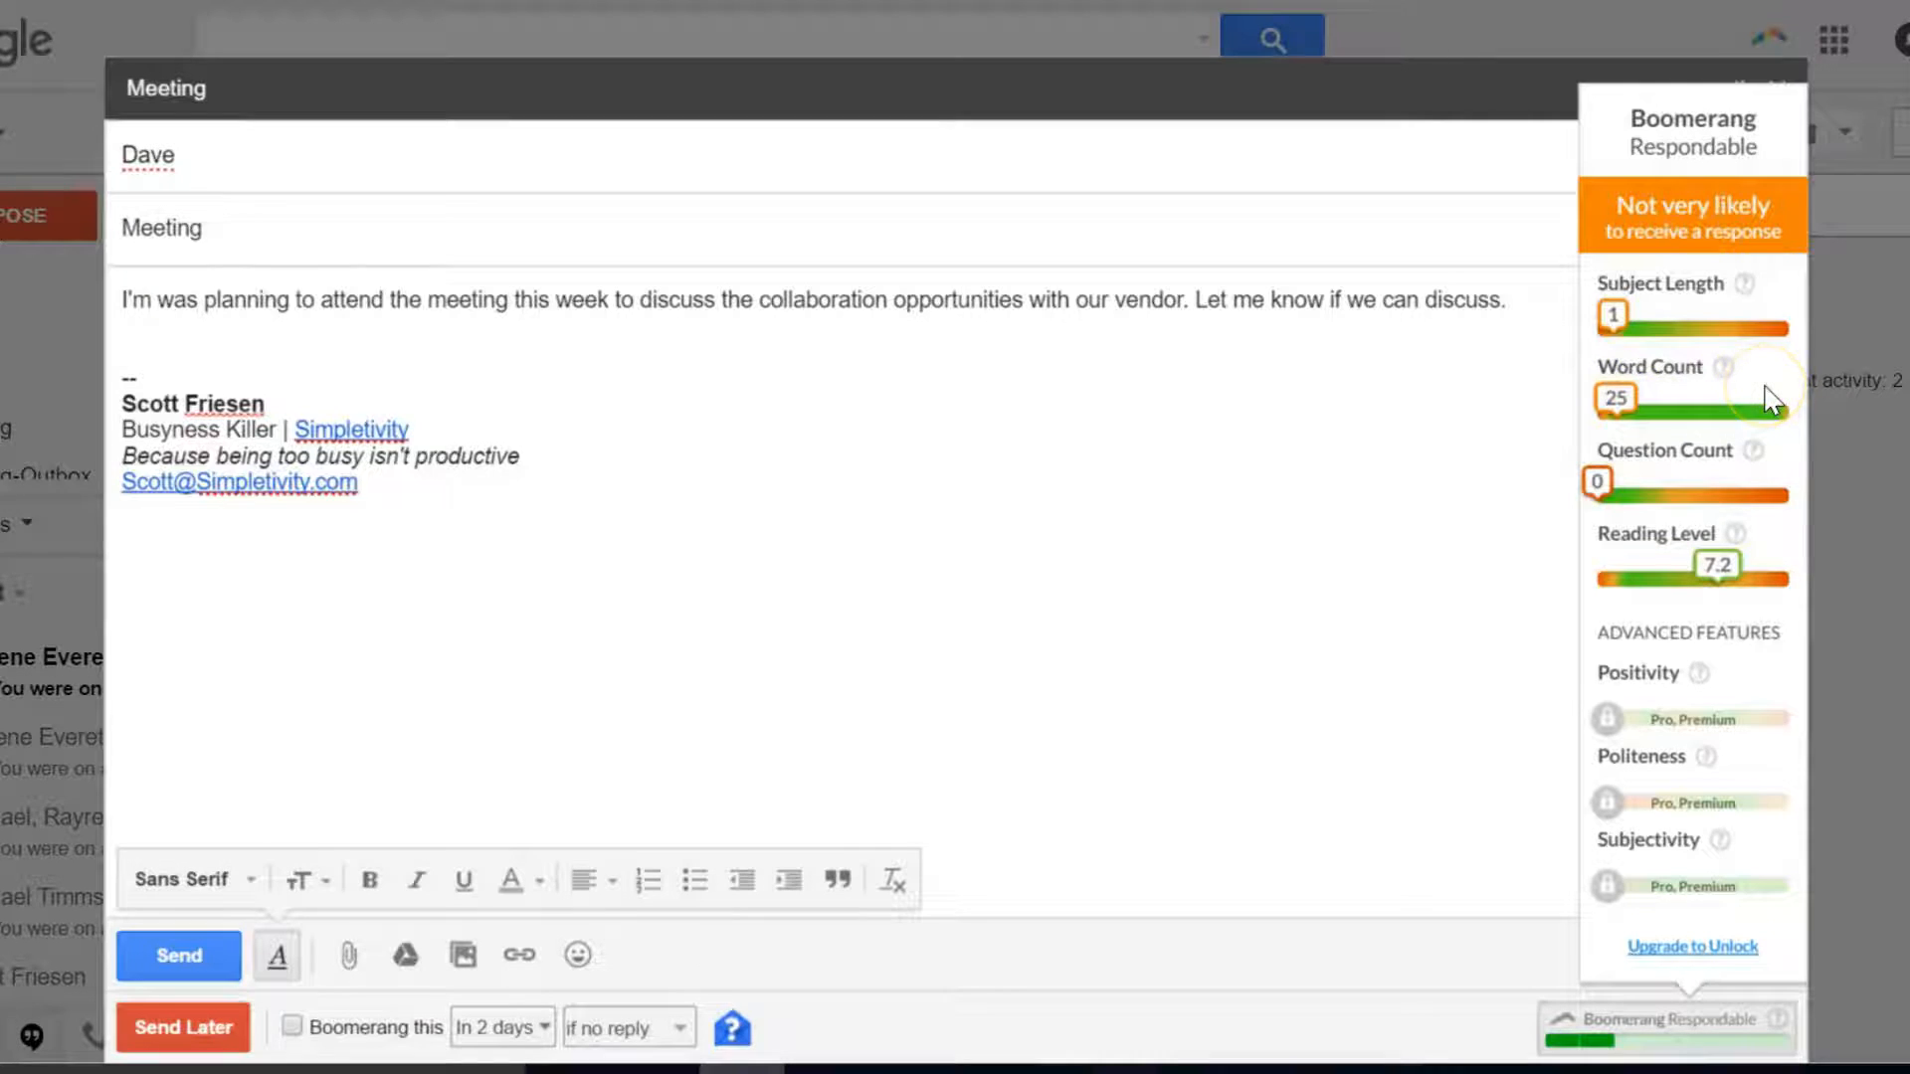
left_click(1783, 211)
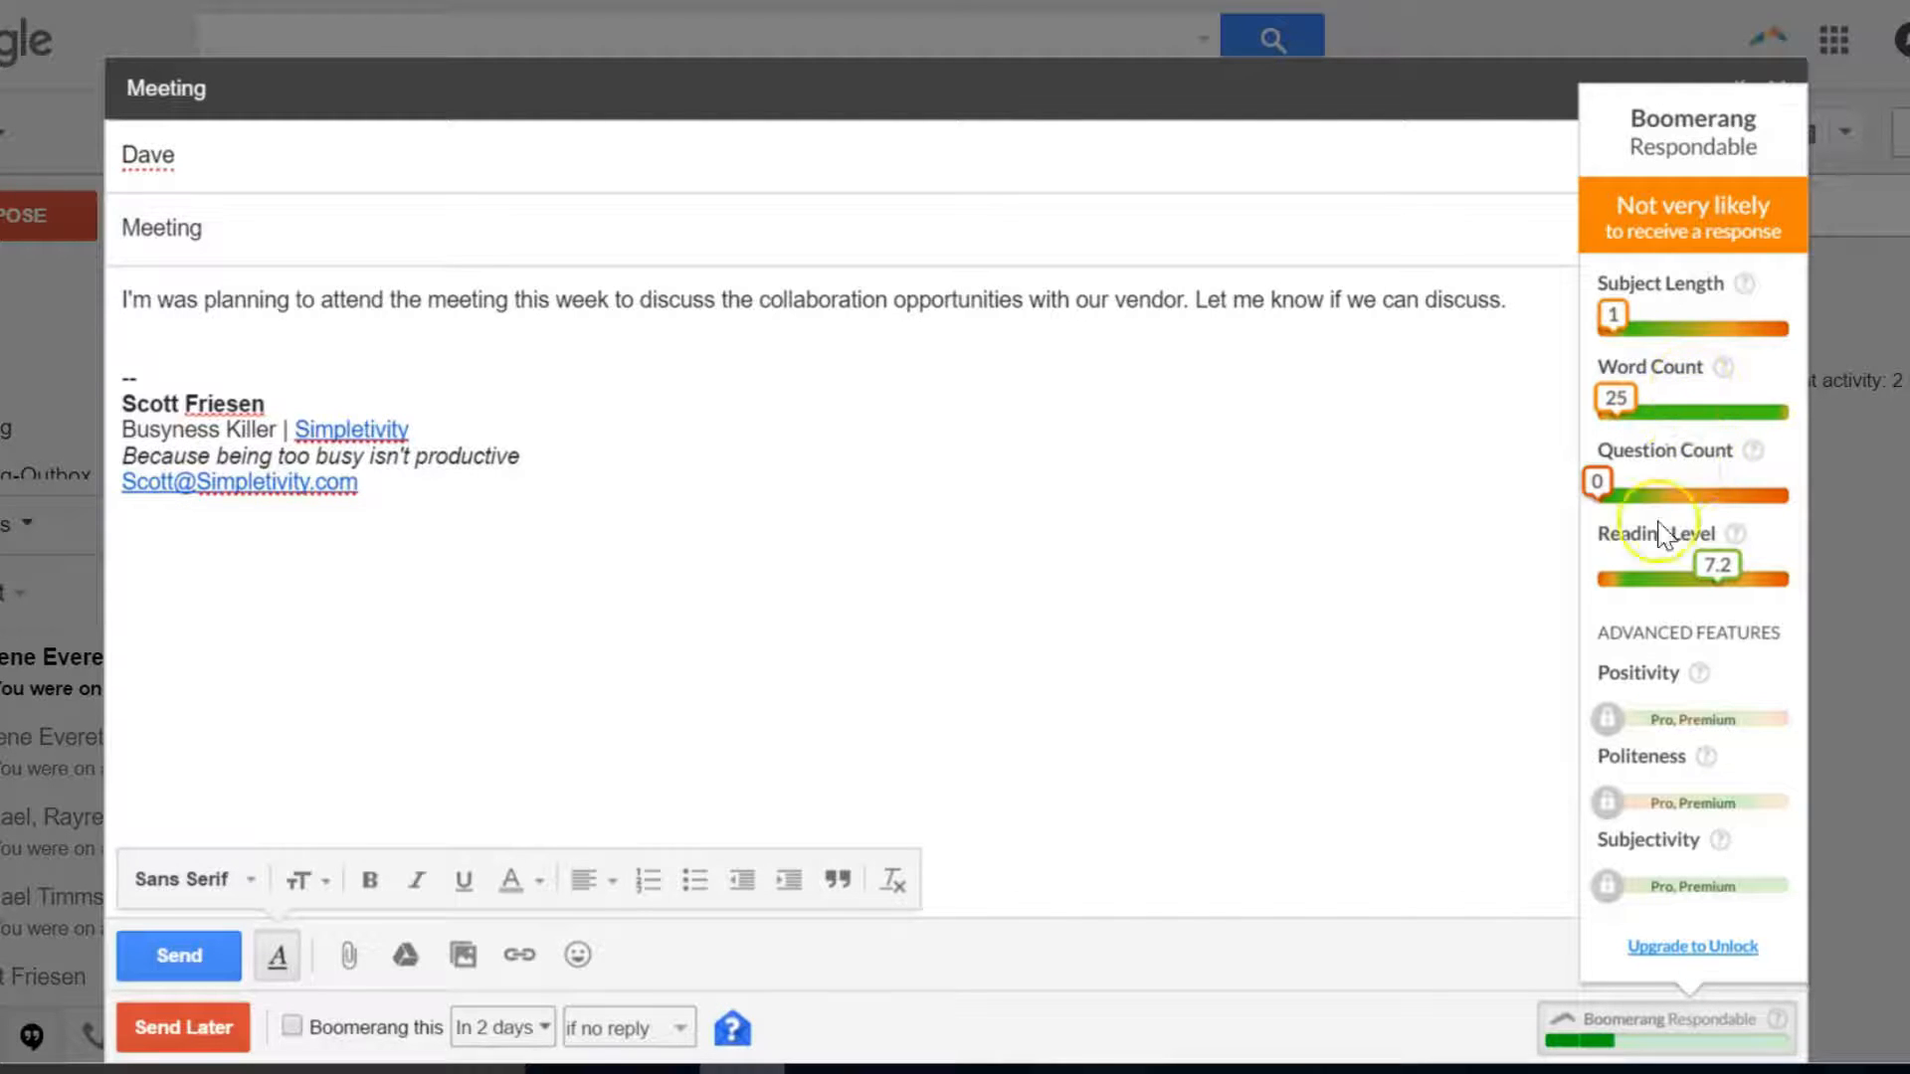
left_click(1735, 536)
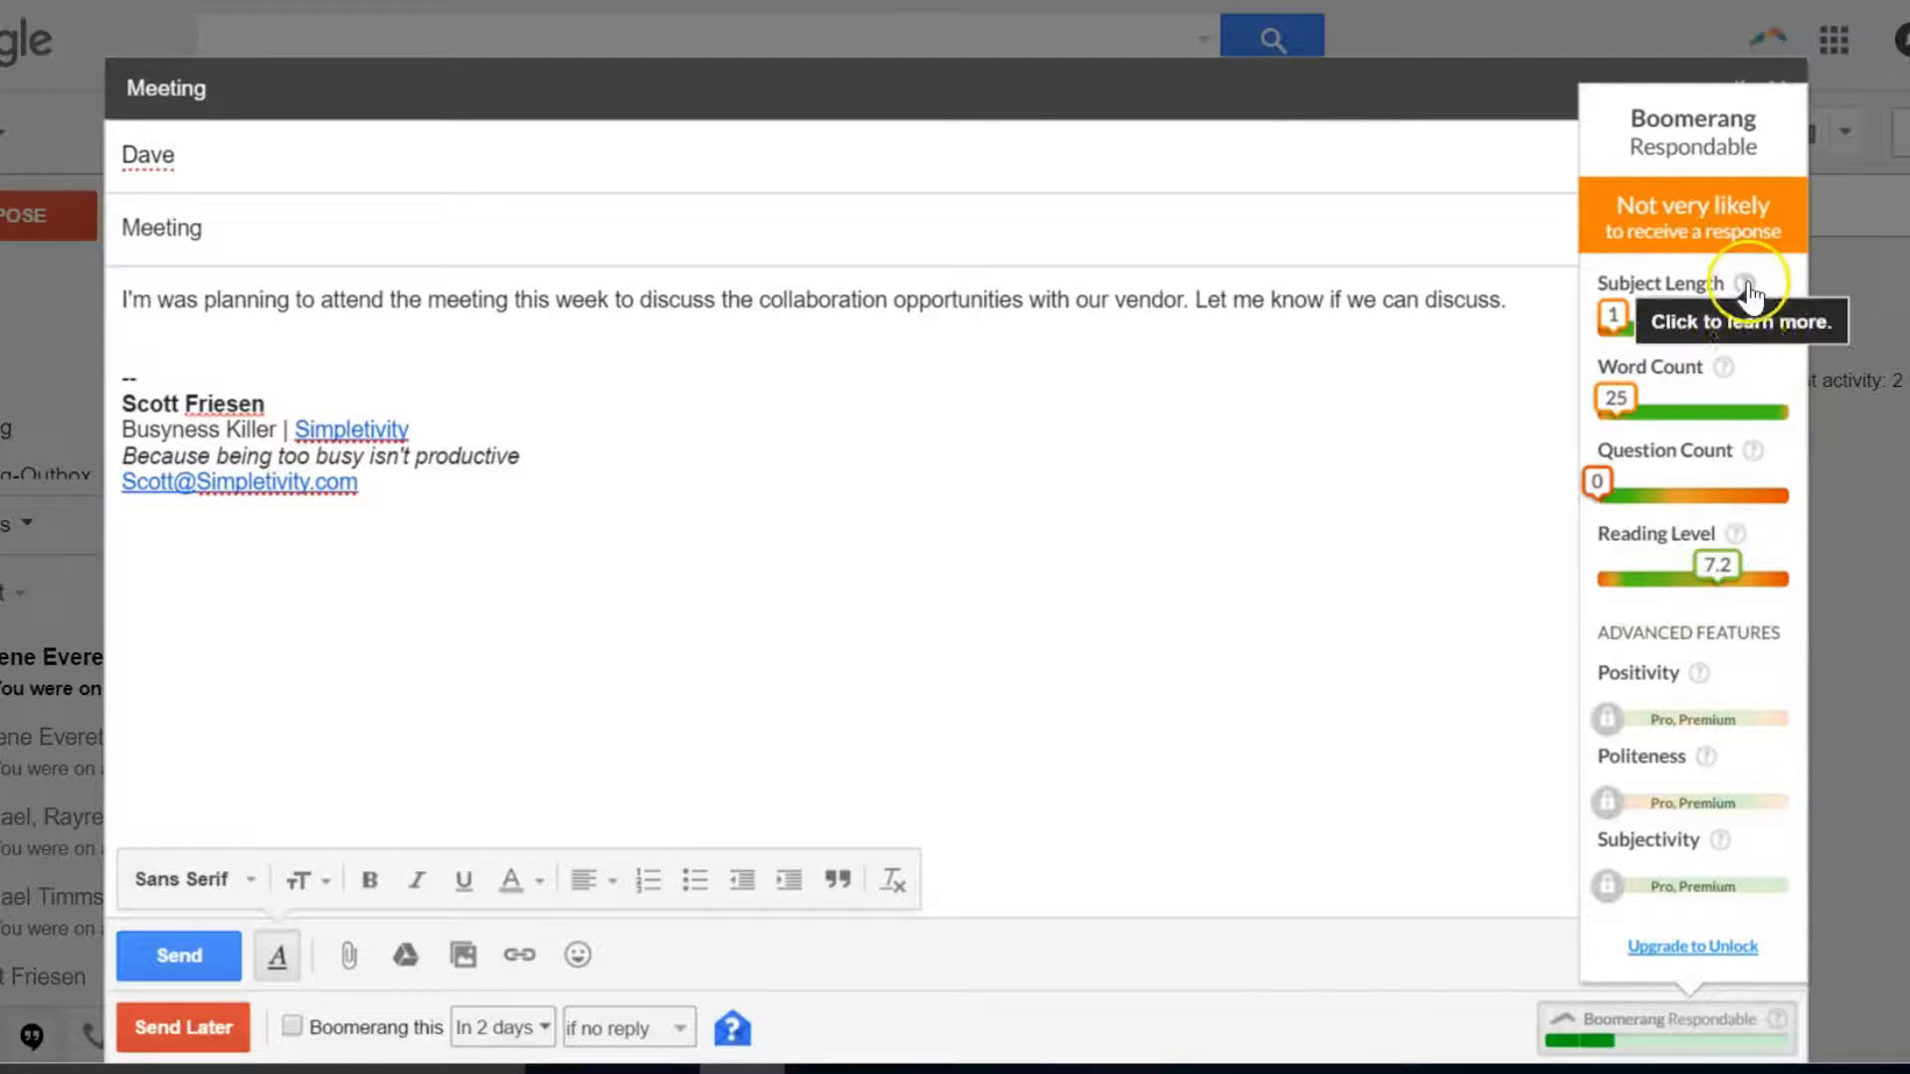
left_click(1736, 535)
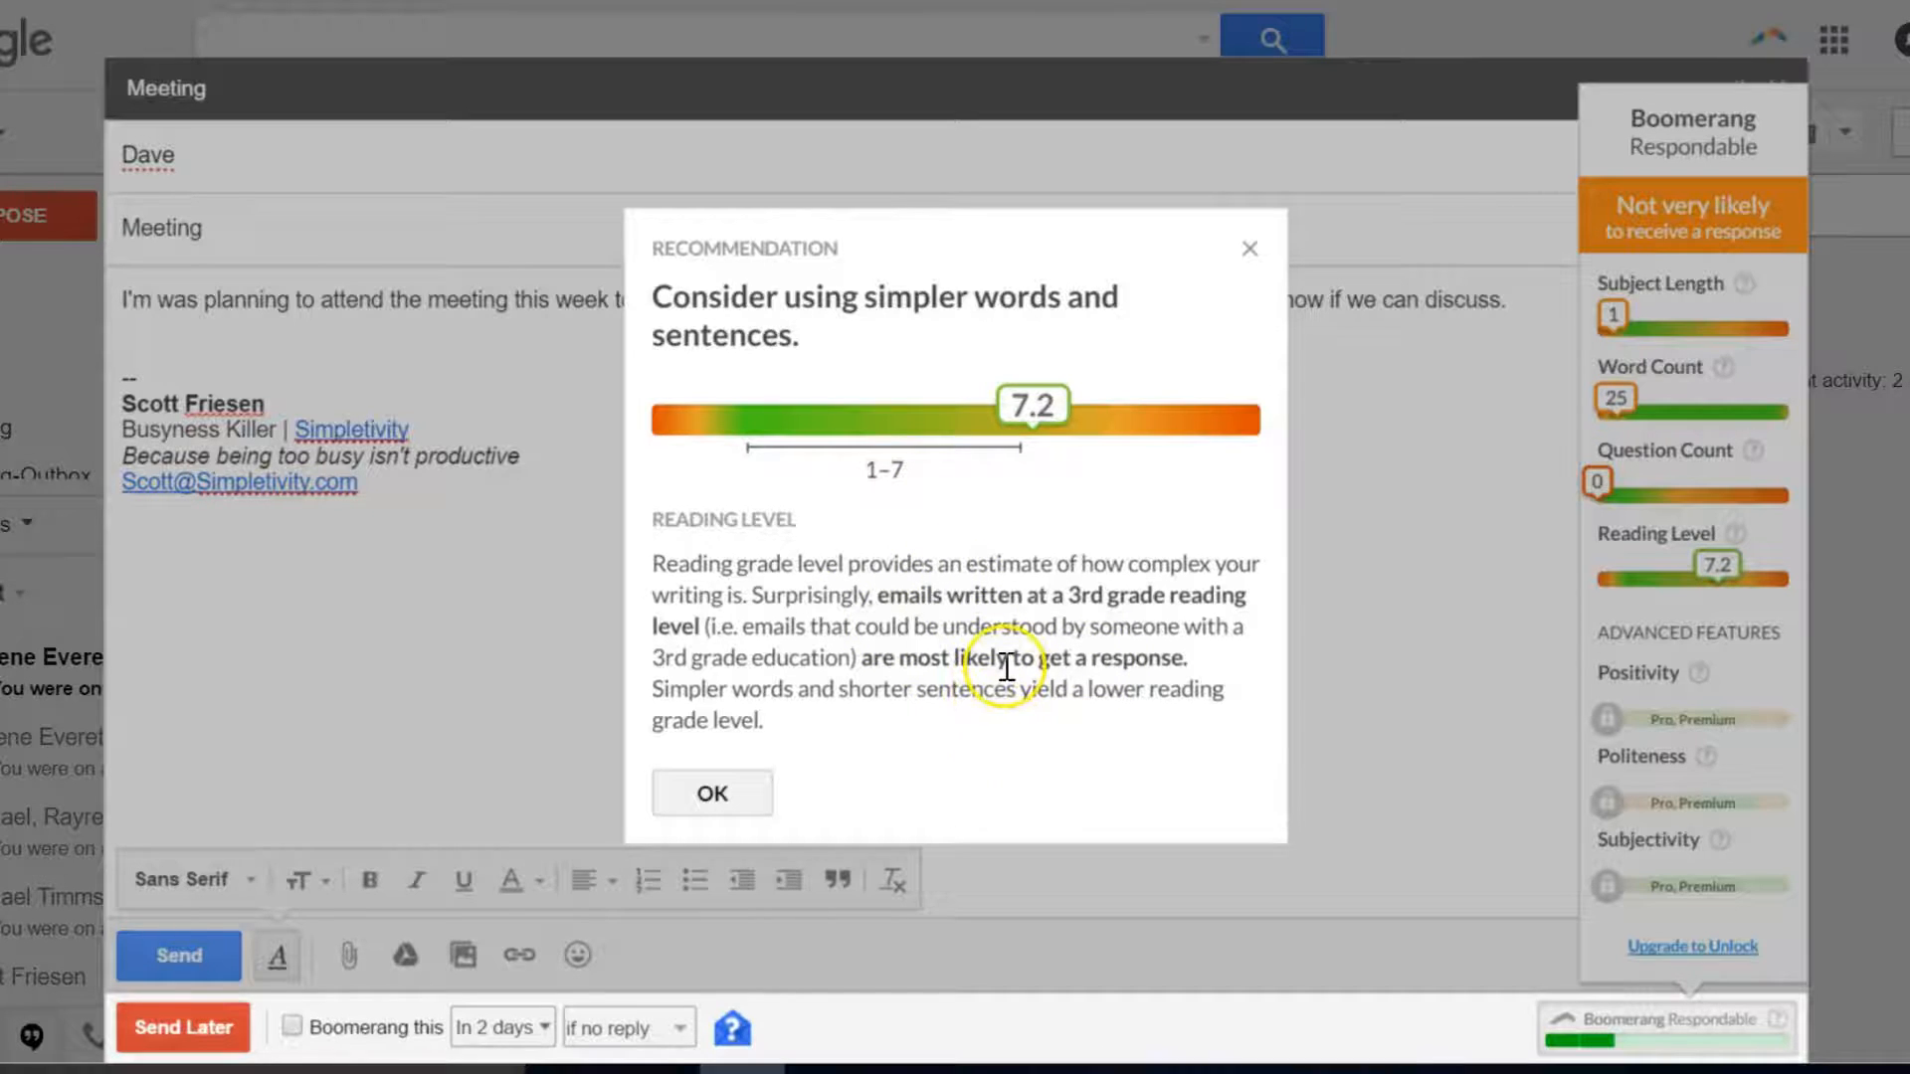
left_click(716, 789)
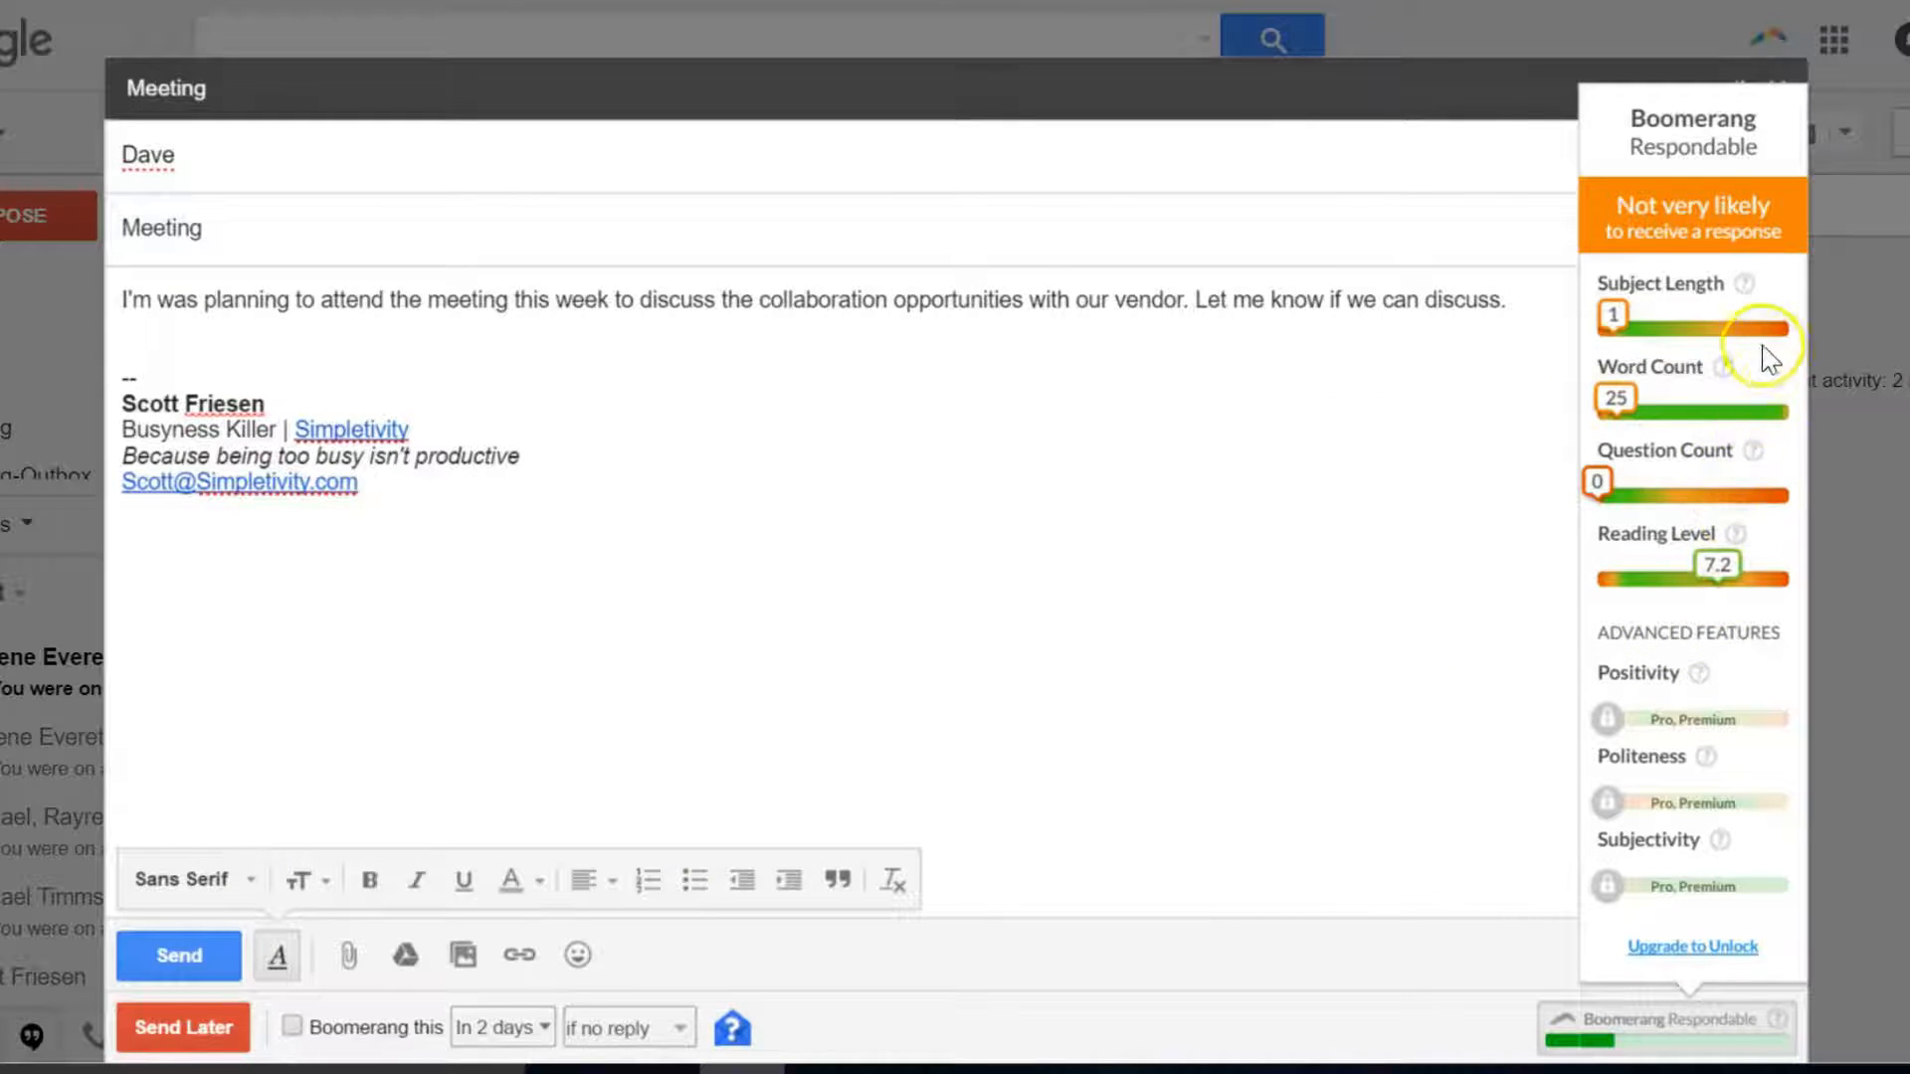
left_click(1744, 284)
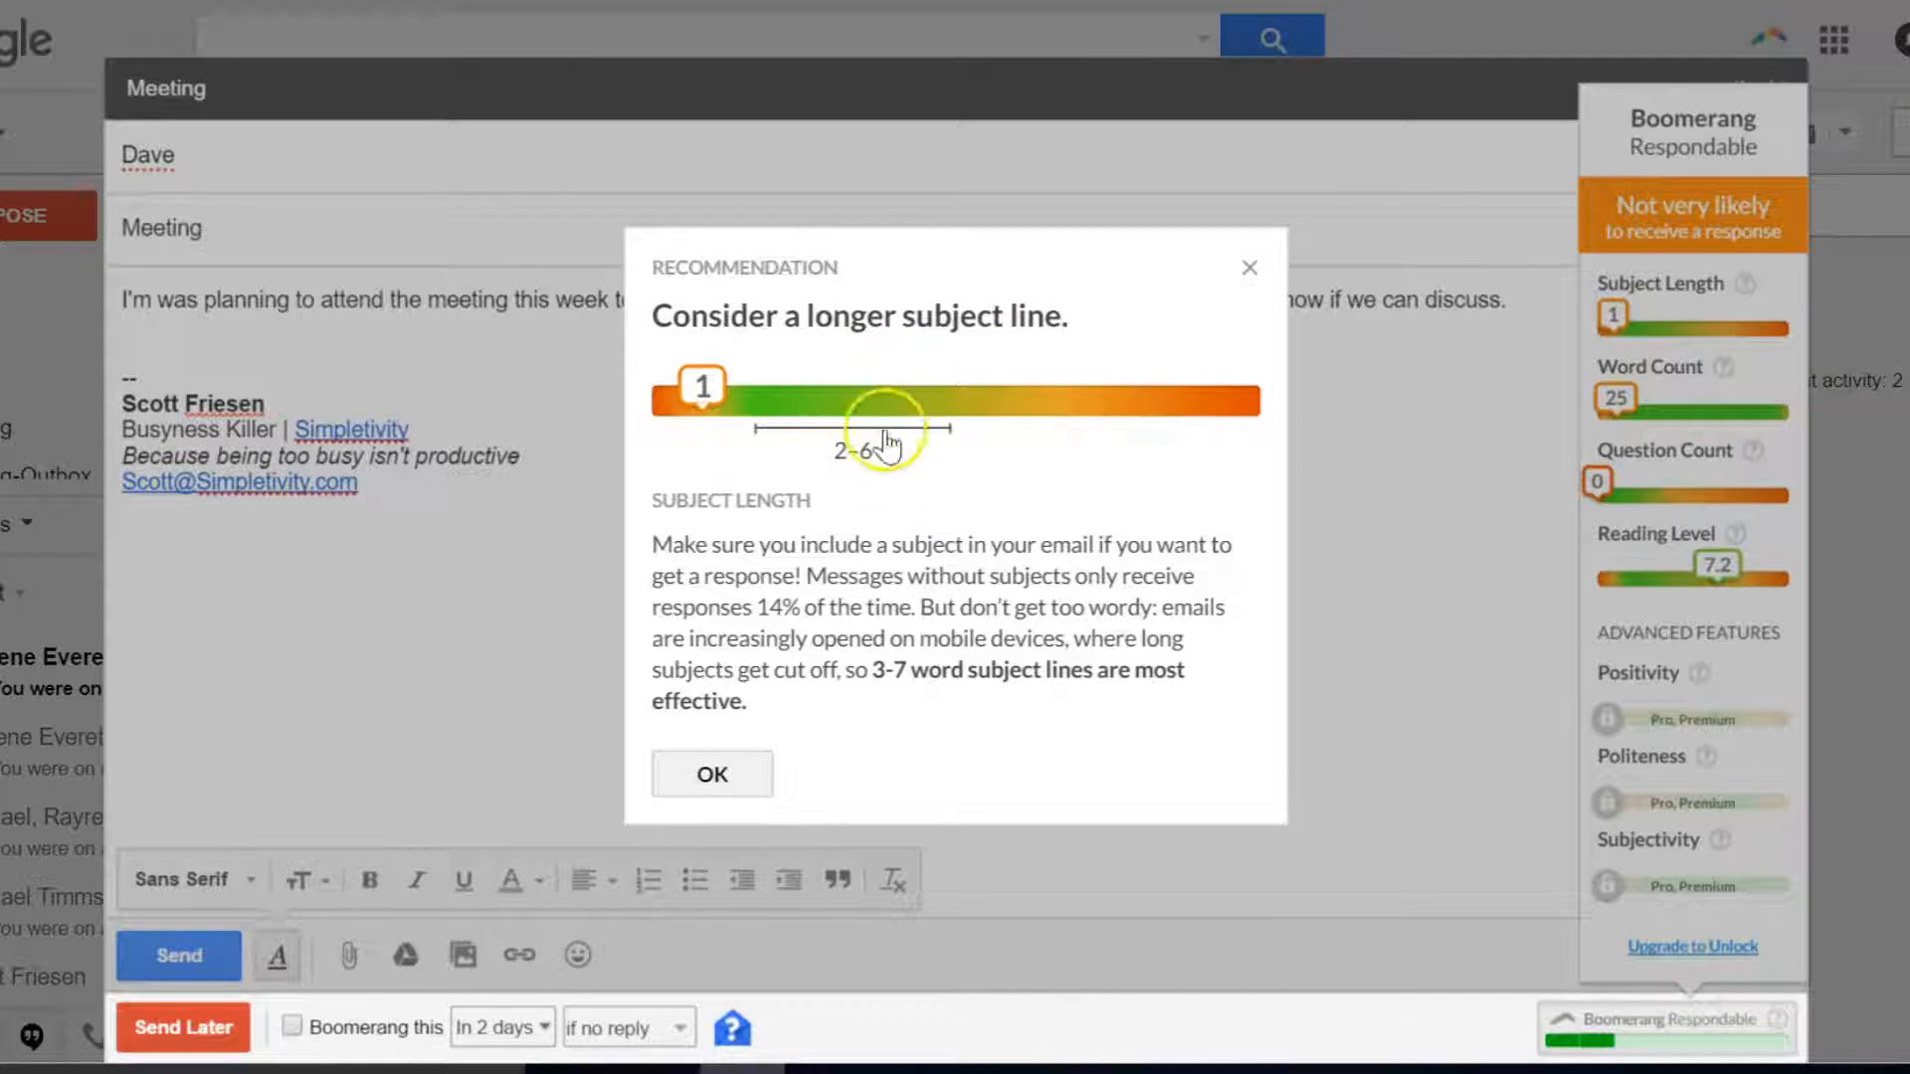
left_click(714, 768)
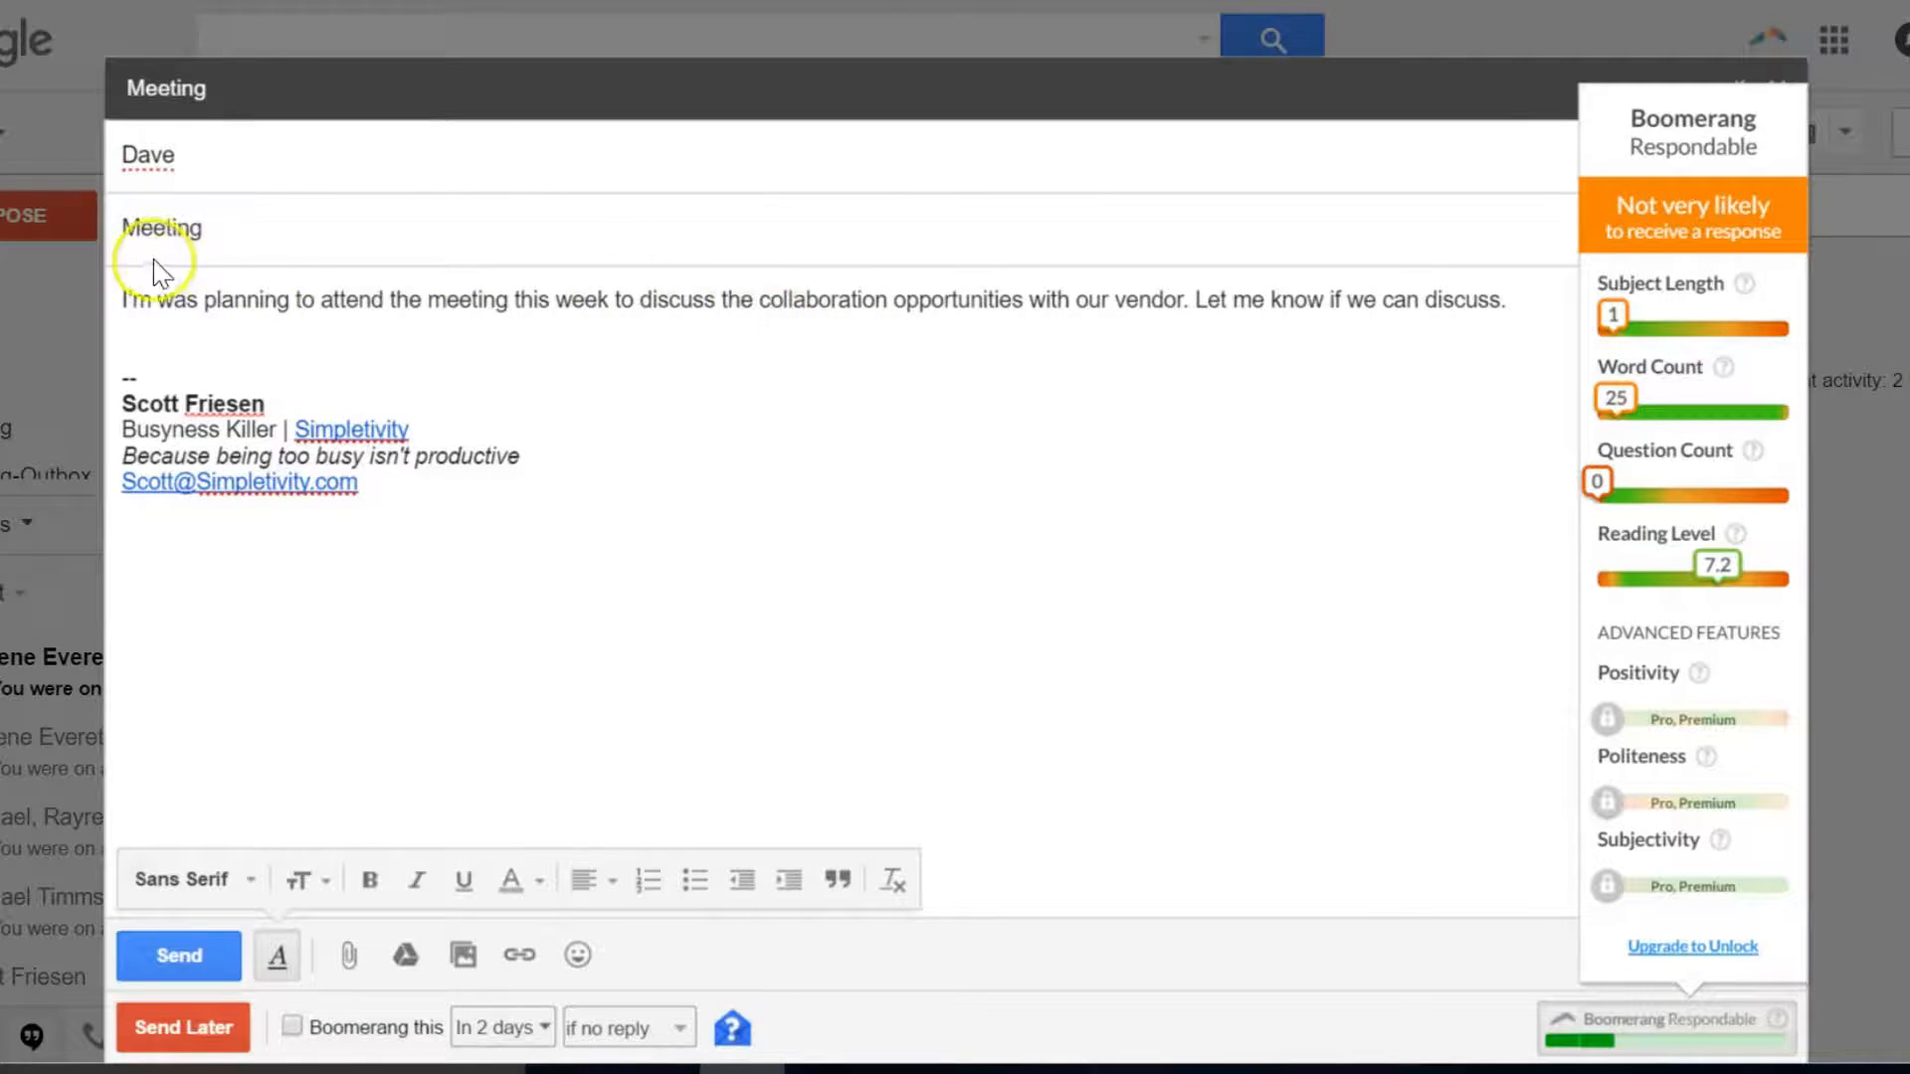
- Change the email's subject to "Can you attend the meeting?"
left_click(223, 223)
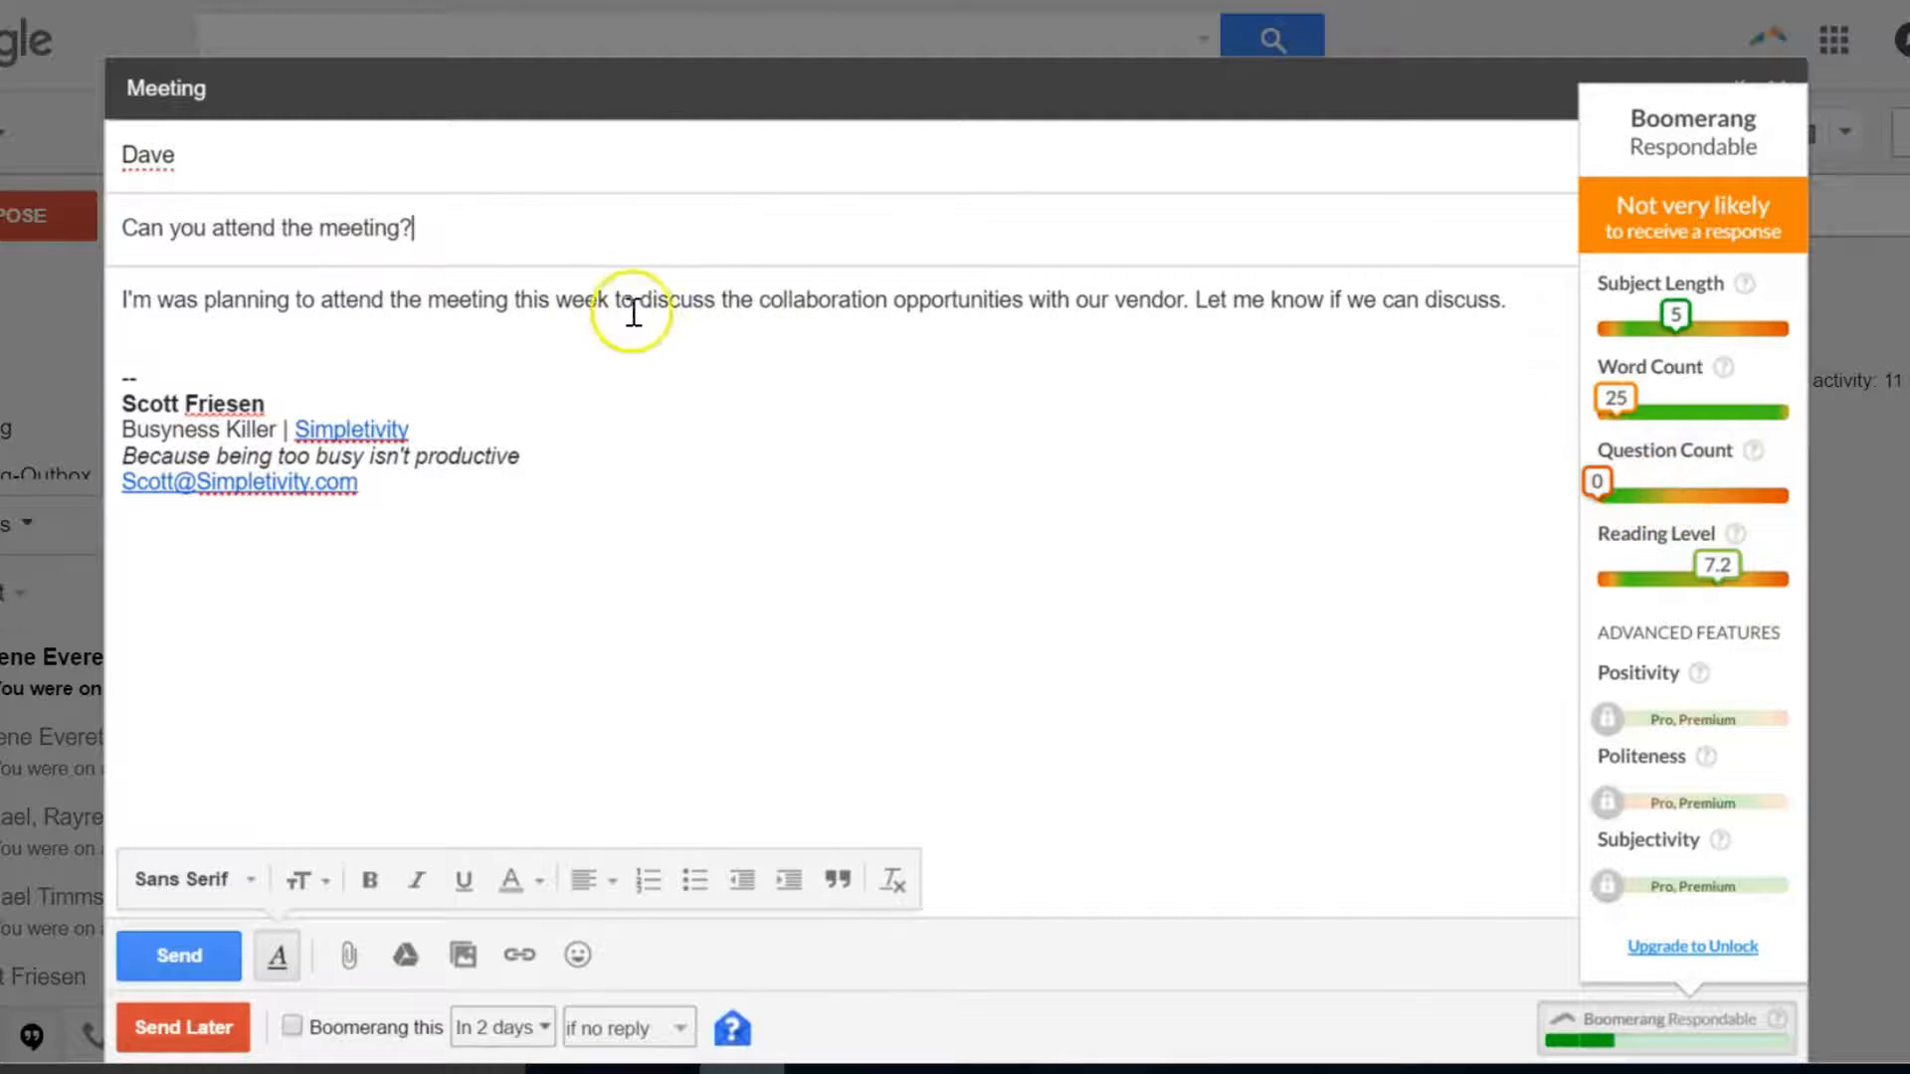
left_click(481, 300)
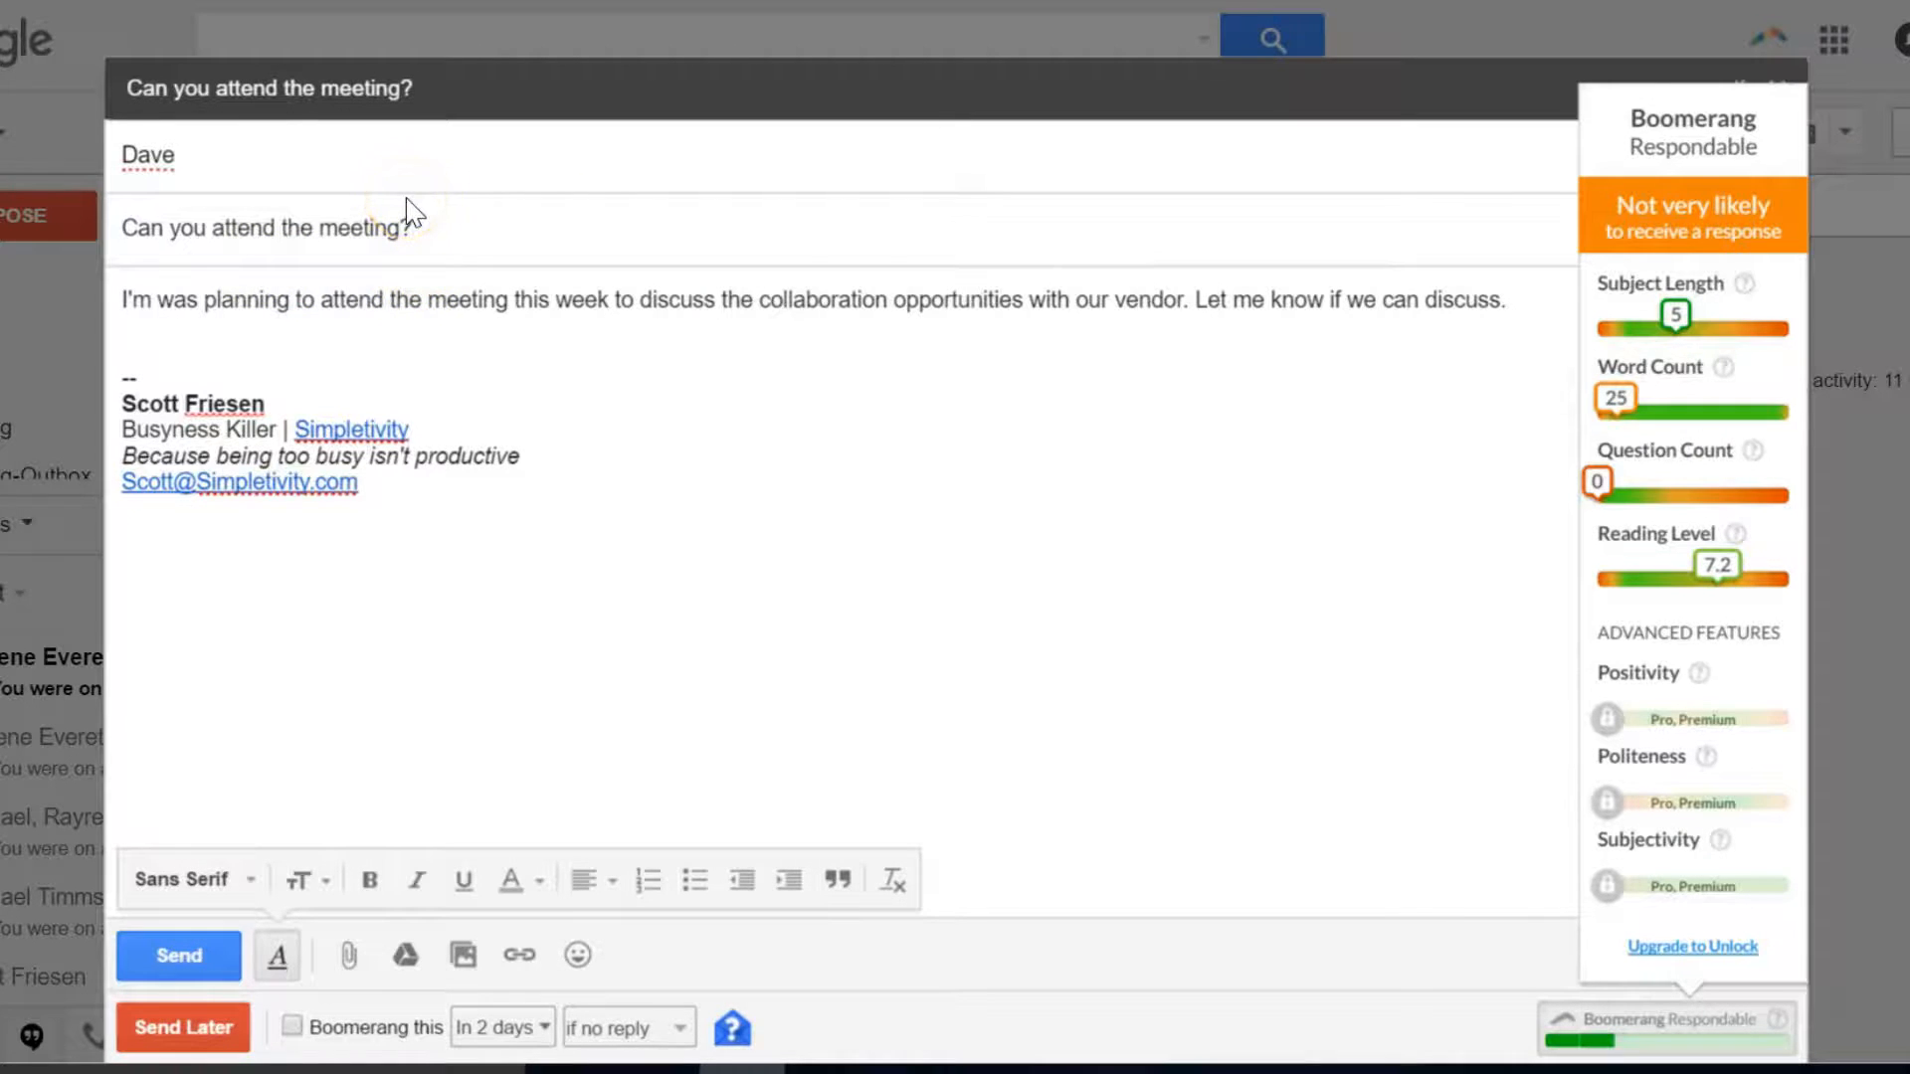
left_click(512, 204)
- Rewrite the first sentence of the message as "I'm going to attend the vendor meeting in the Smart room on Thursday."
left_click_drag(1184, 300, 223, 302)
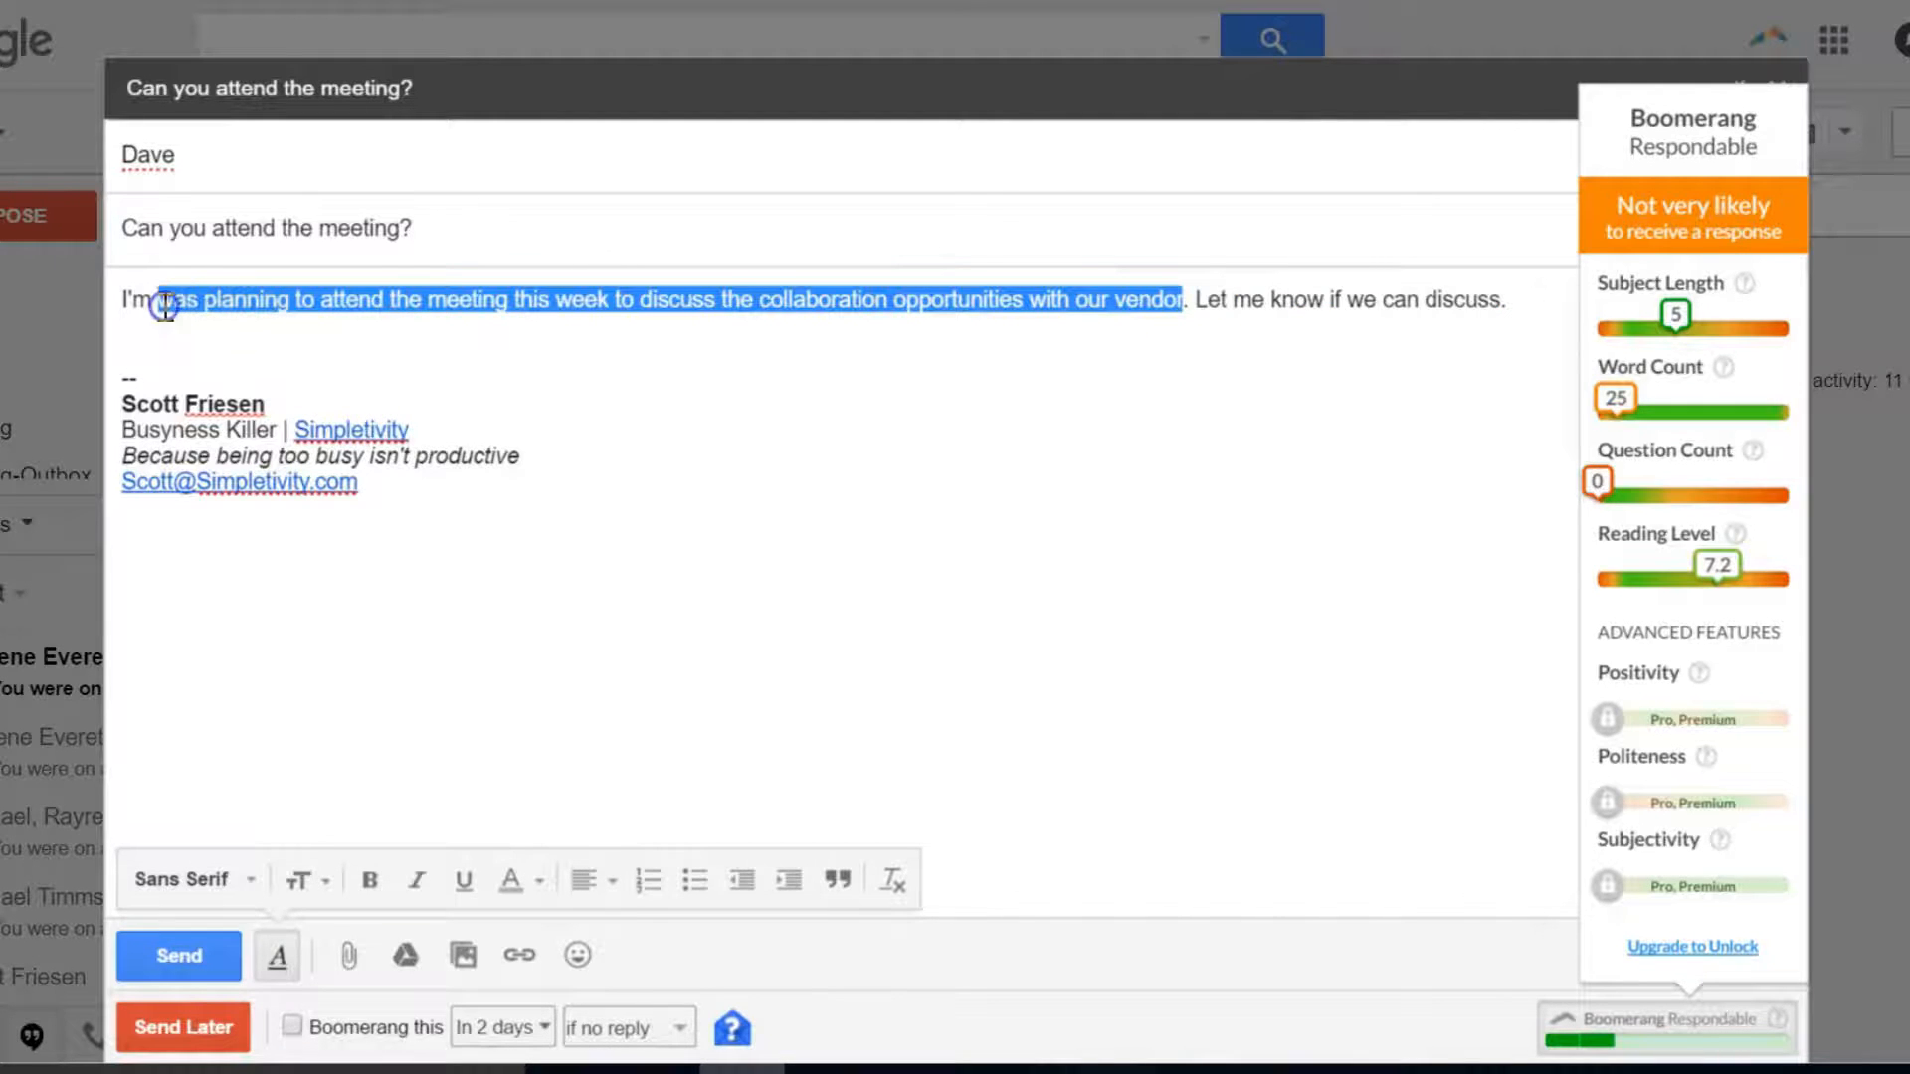
key("BackSpace")
type("going to a")
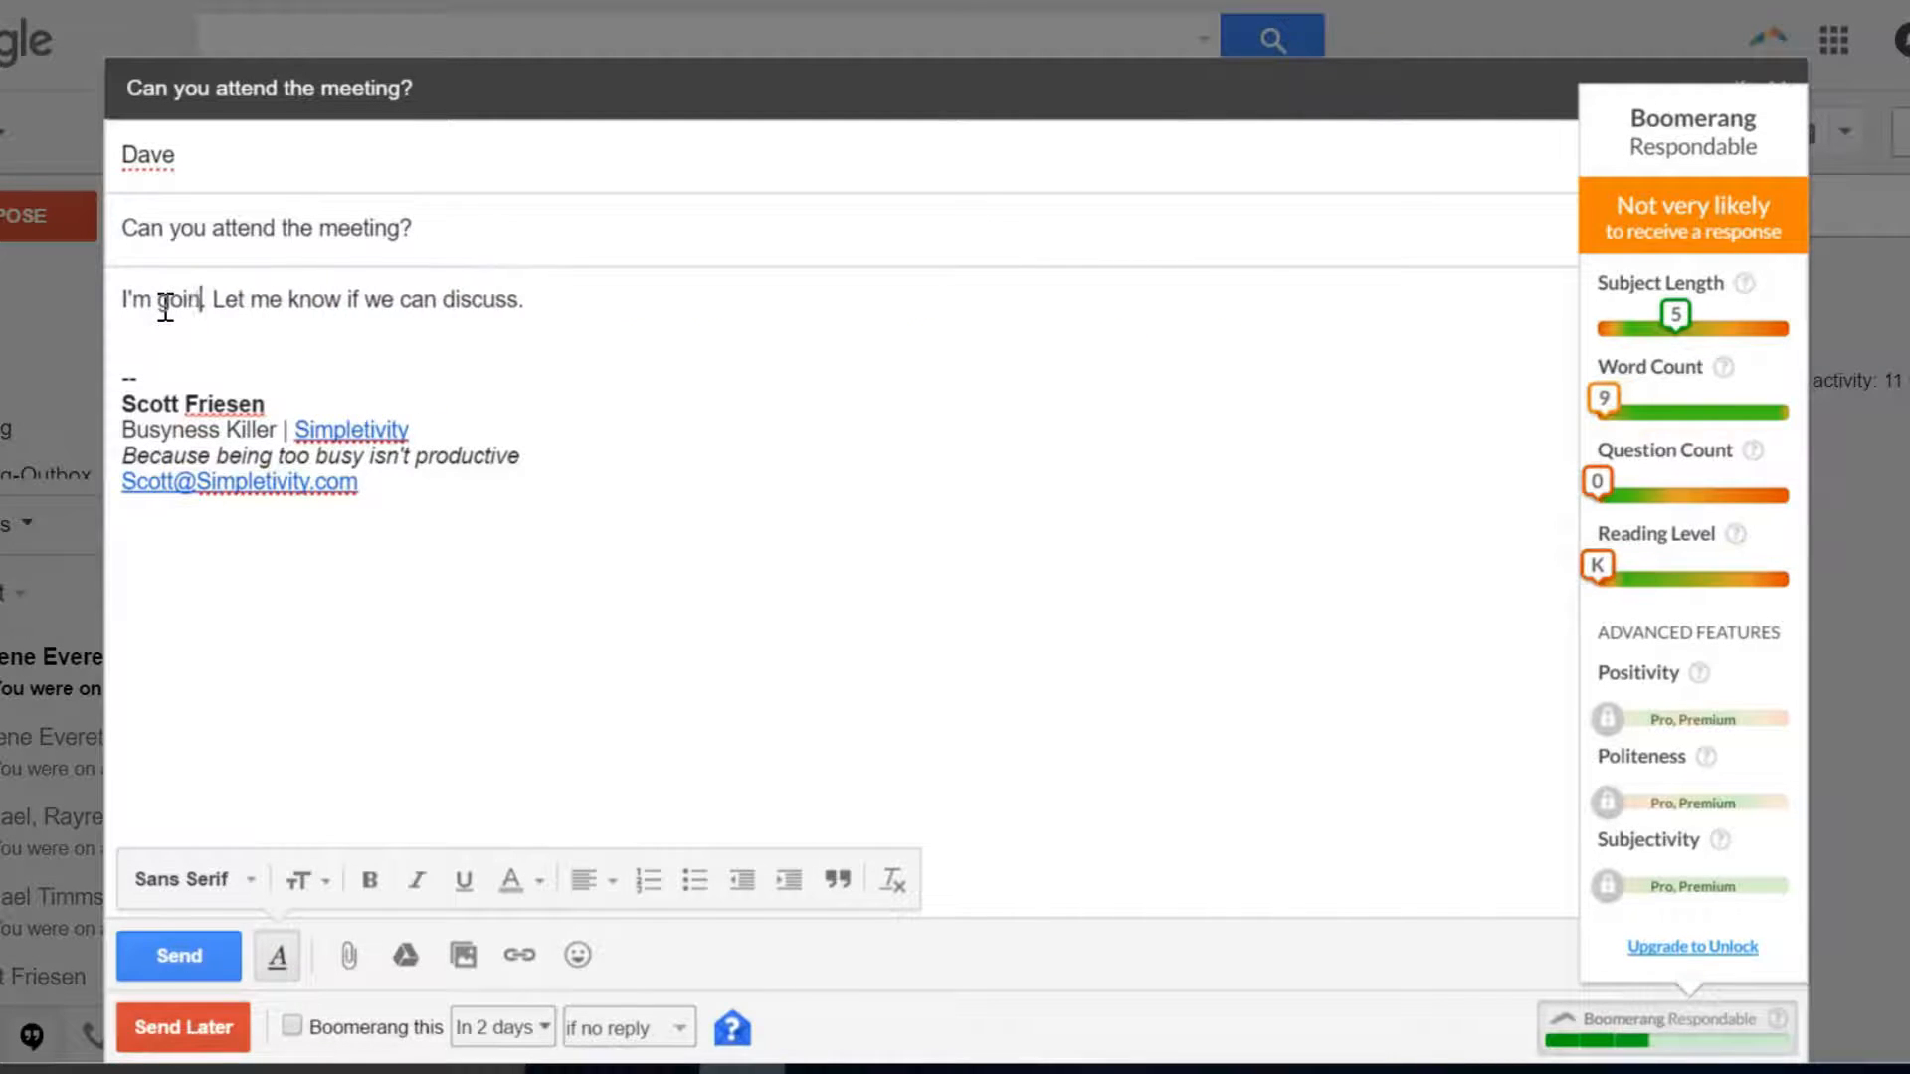
type("ttend the vendoe")
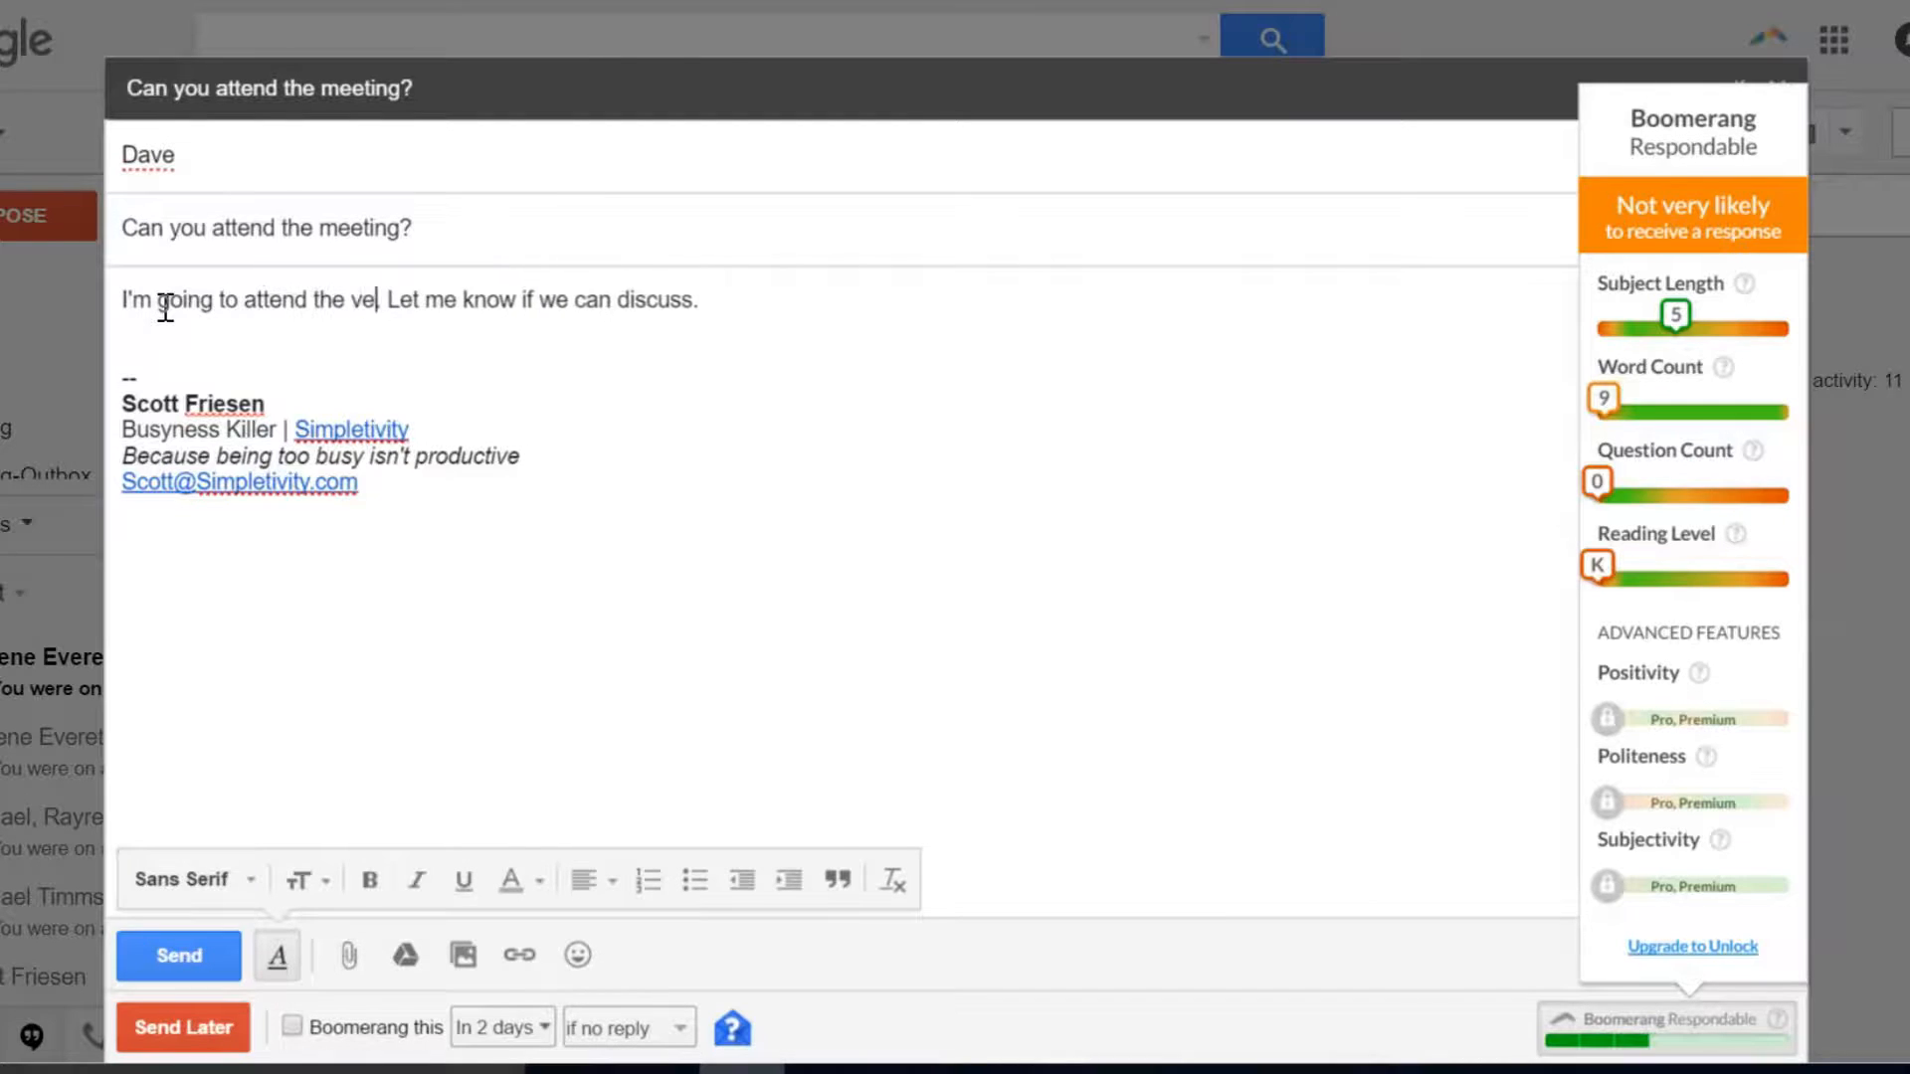
key("BackSpace")
type("r meeting in ")
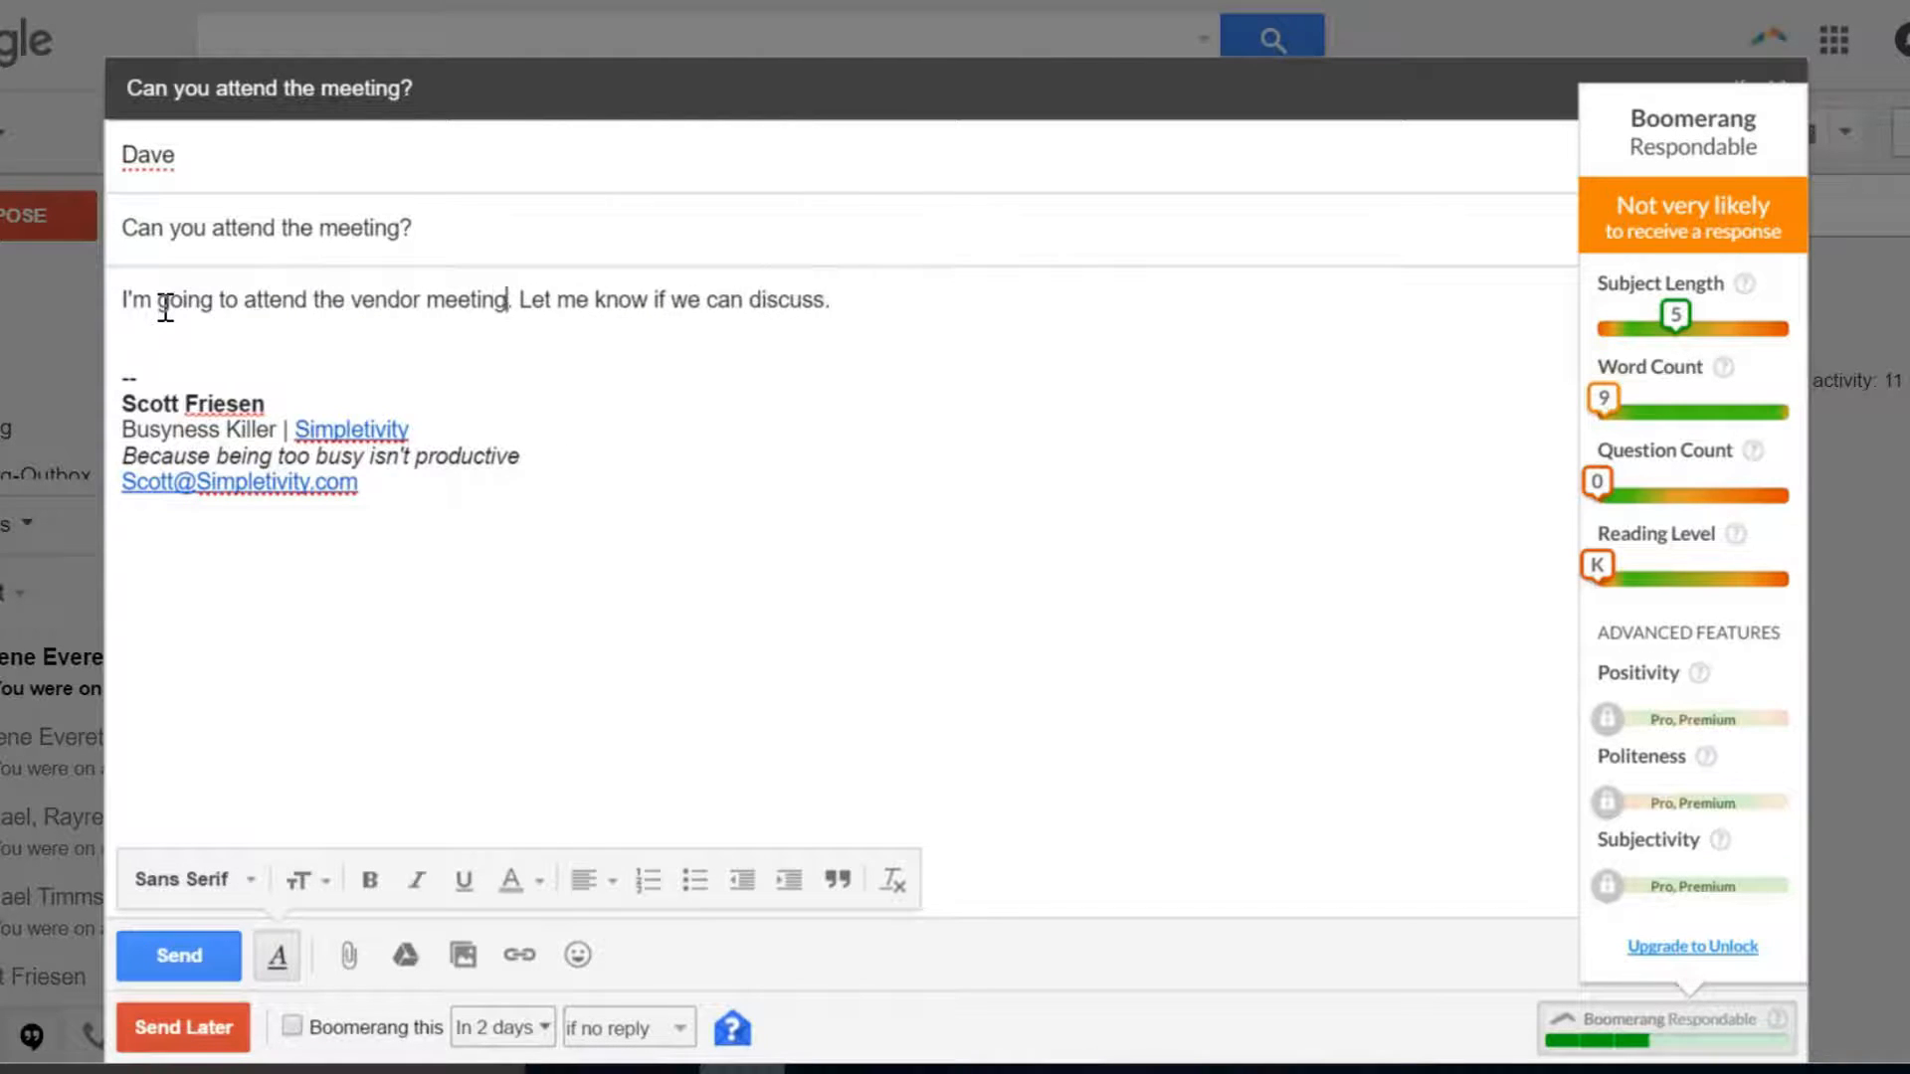
type("the Smart roo")
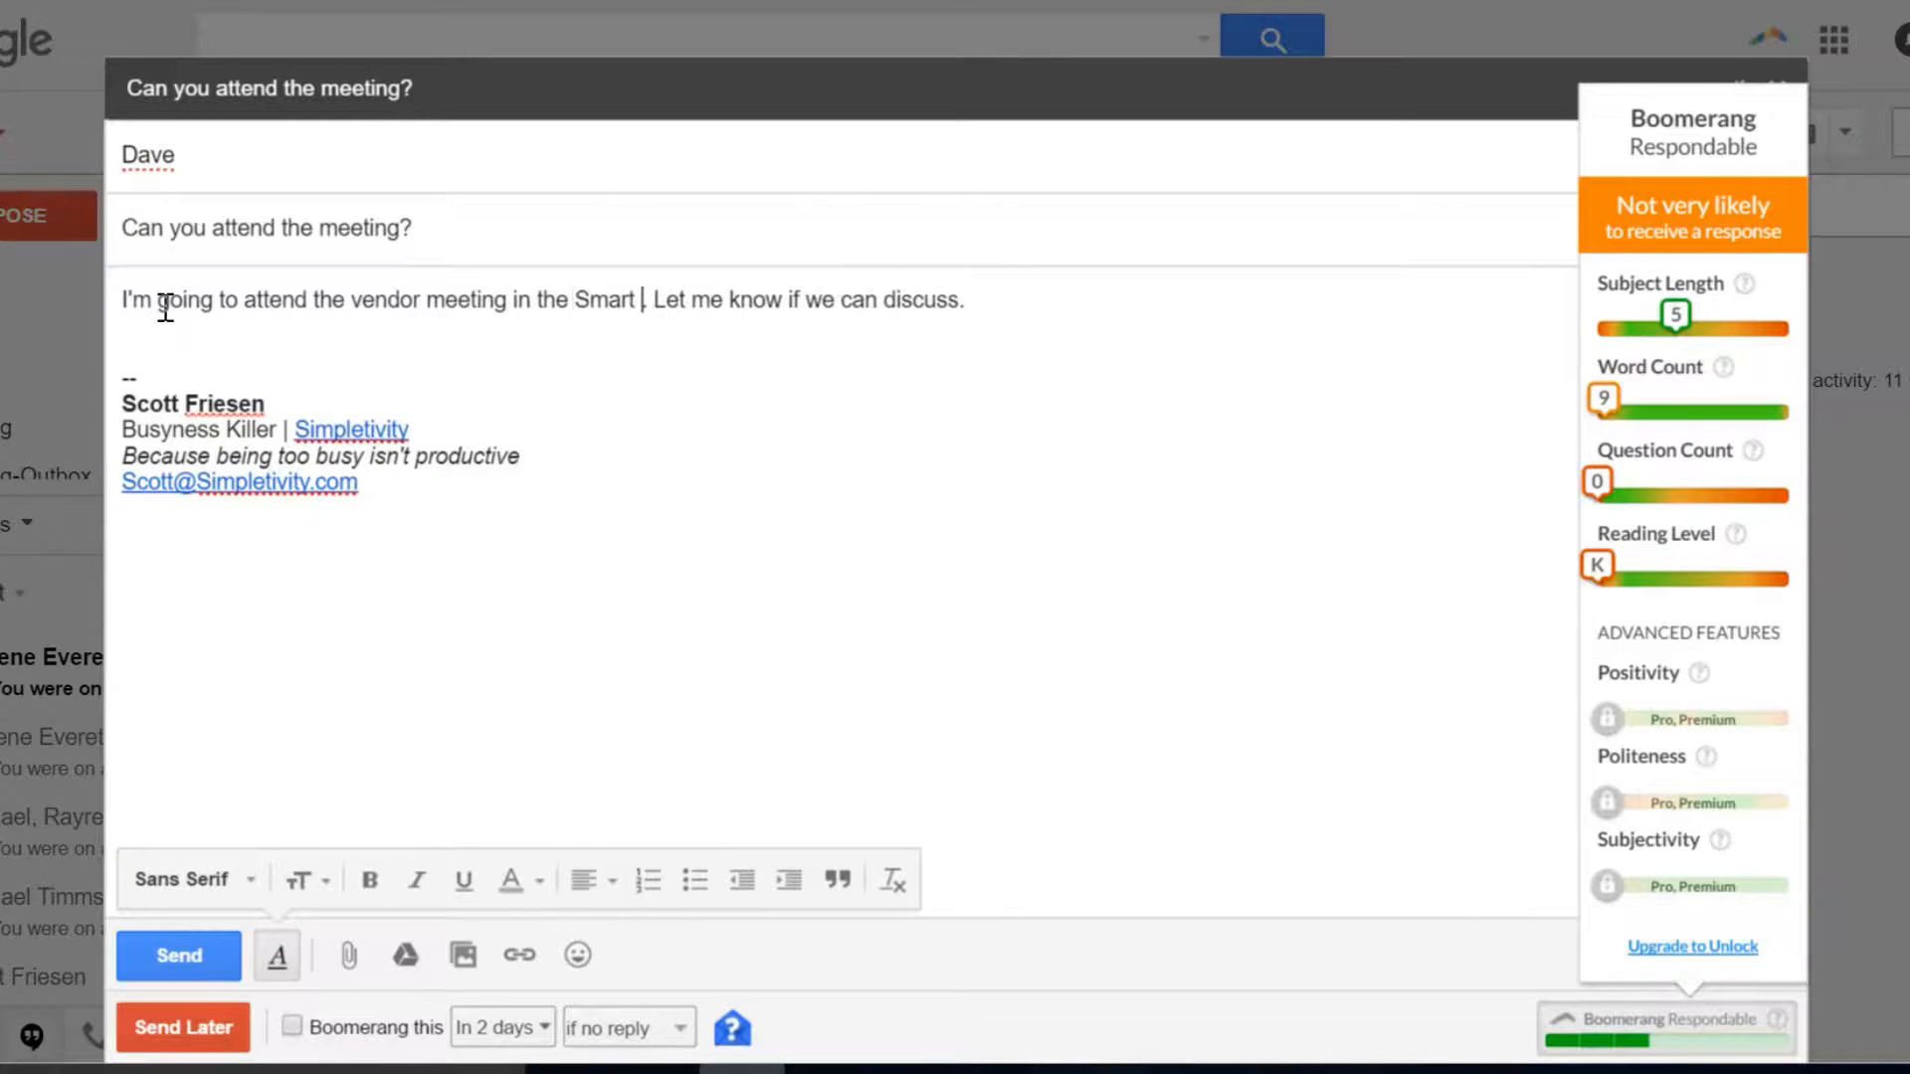
type("m on ")
type("Thursday")
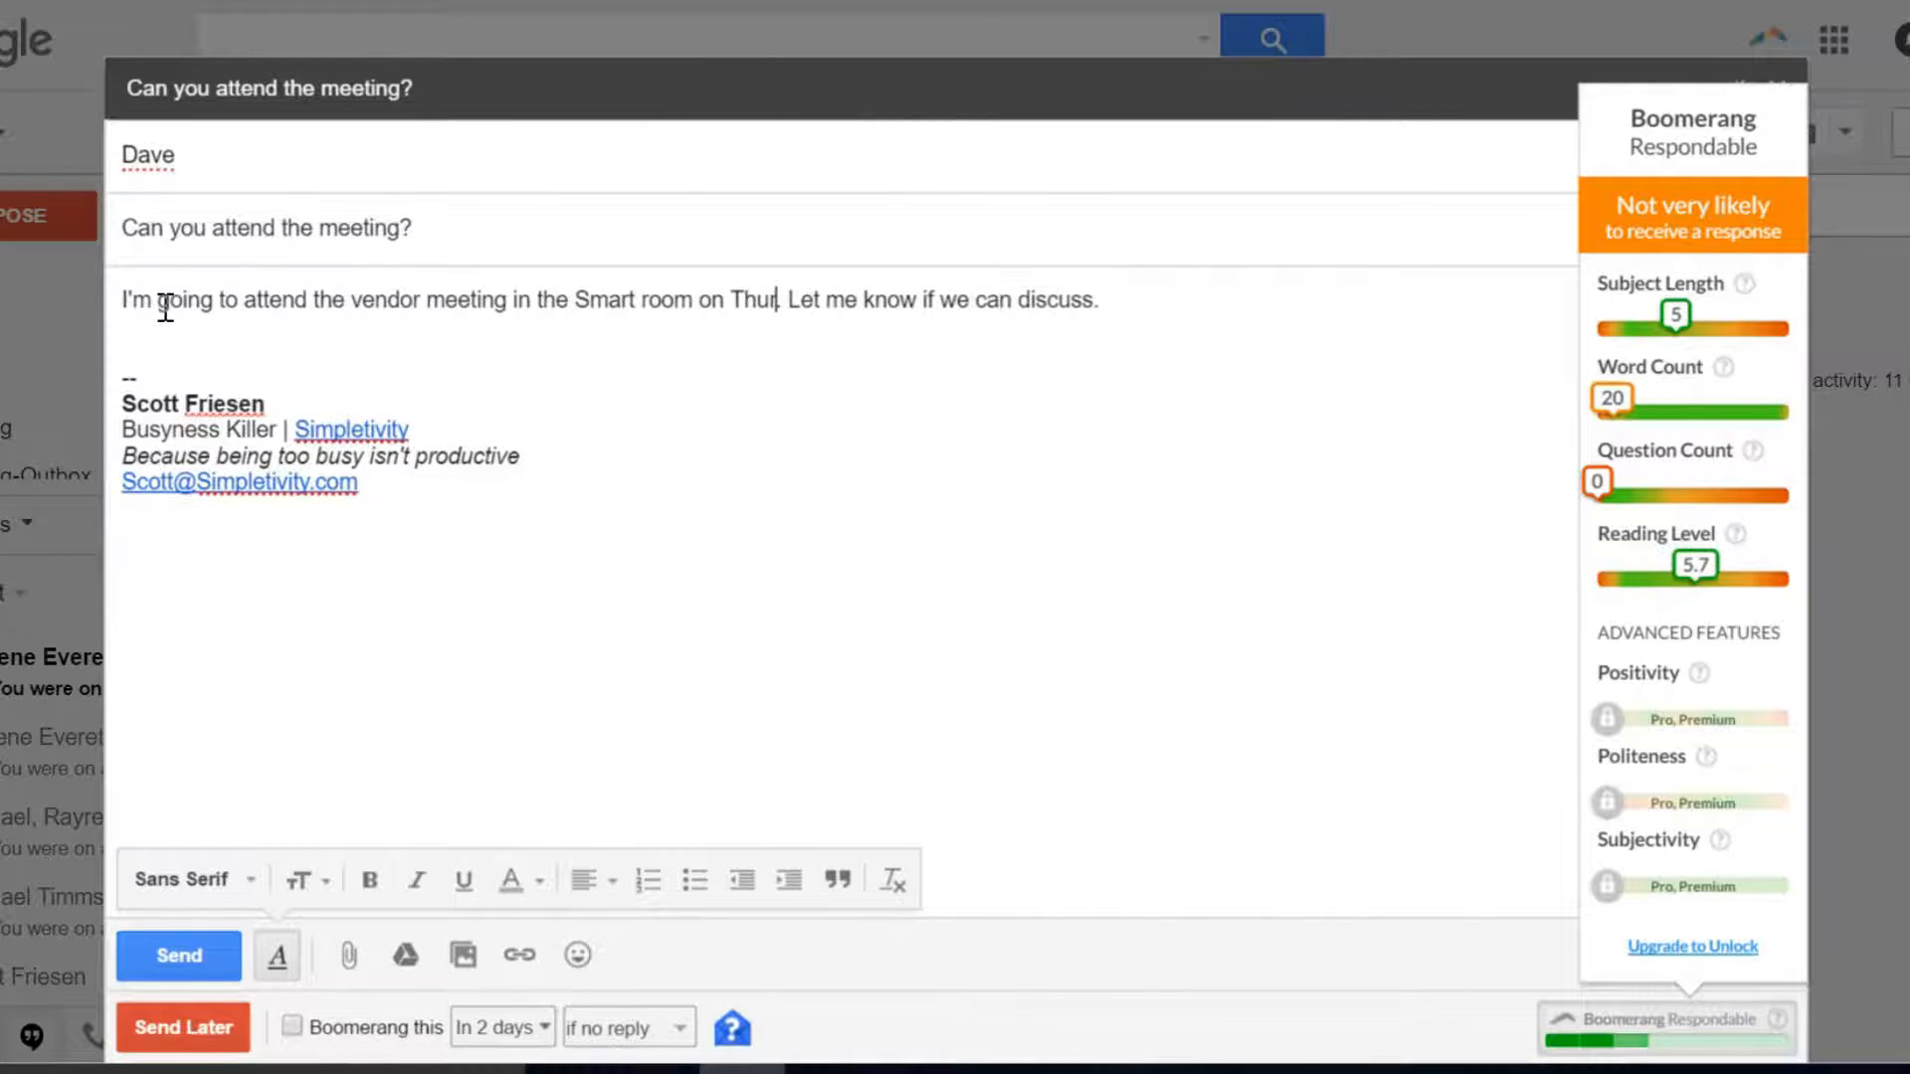
key("Right")
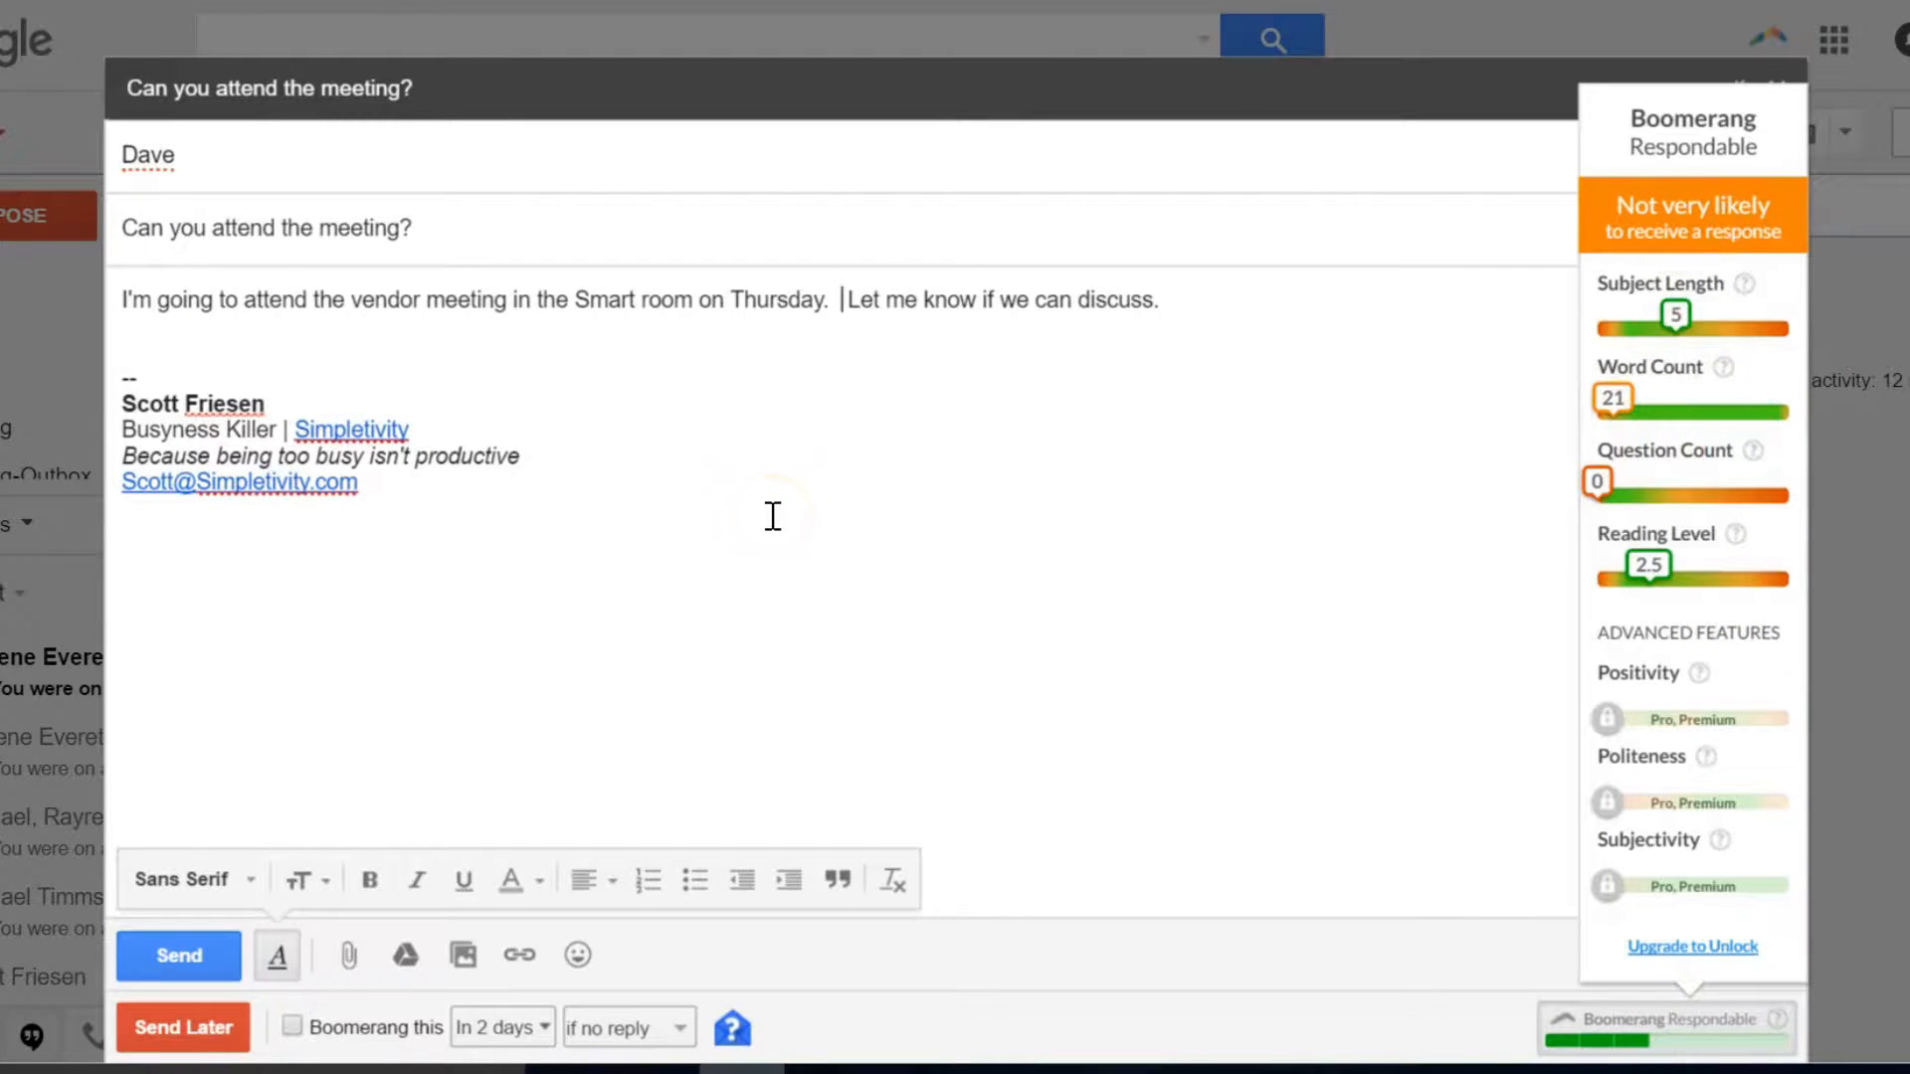
- Add a second sentence saying that a named colleague "will be attending as well." and delete "Let me know if we can discuss."
type("John will ")
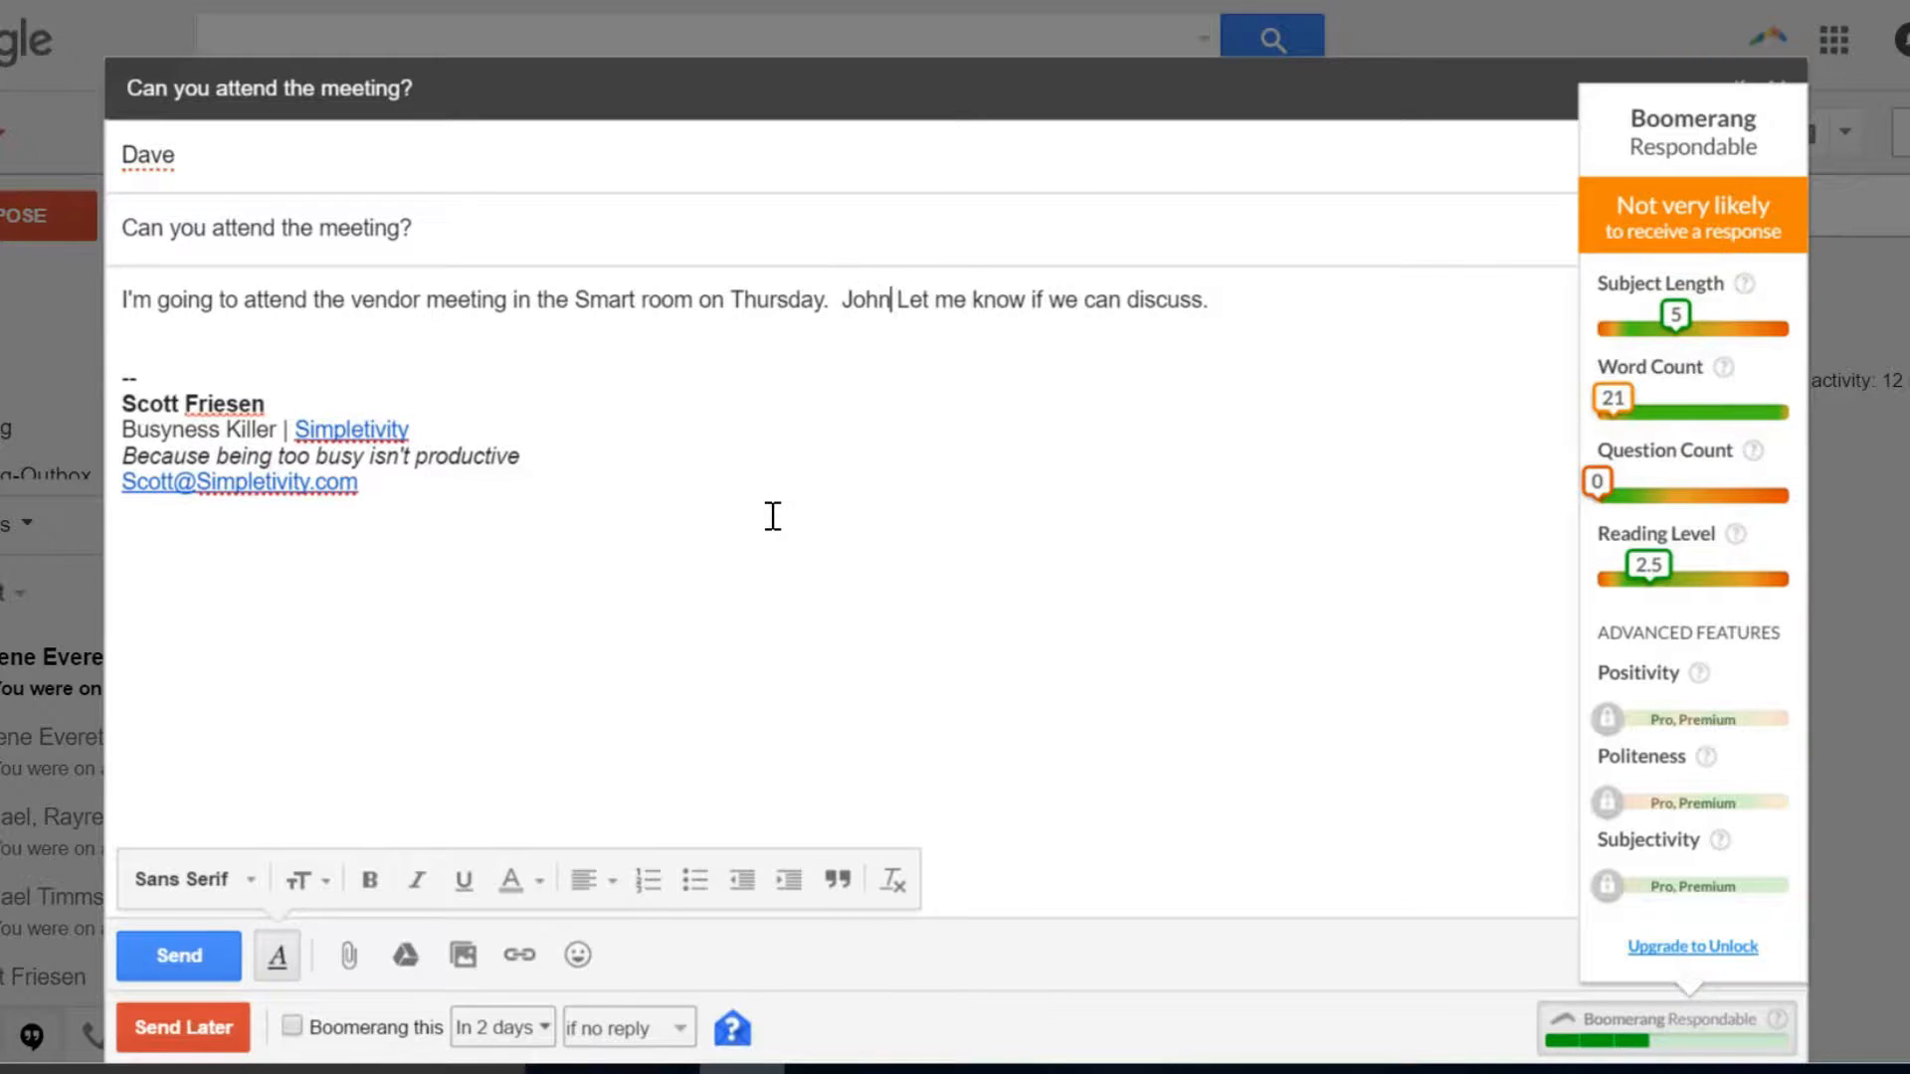
type("be attending a")
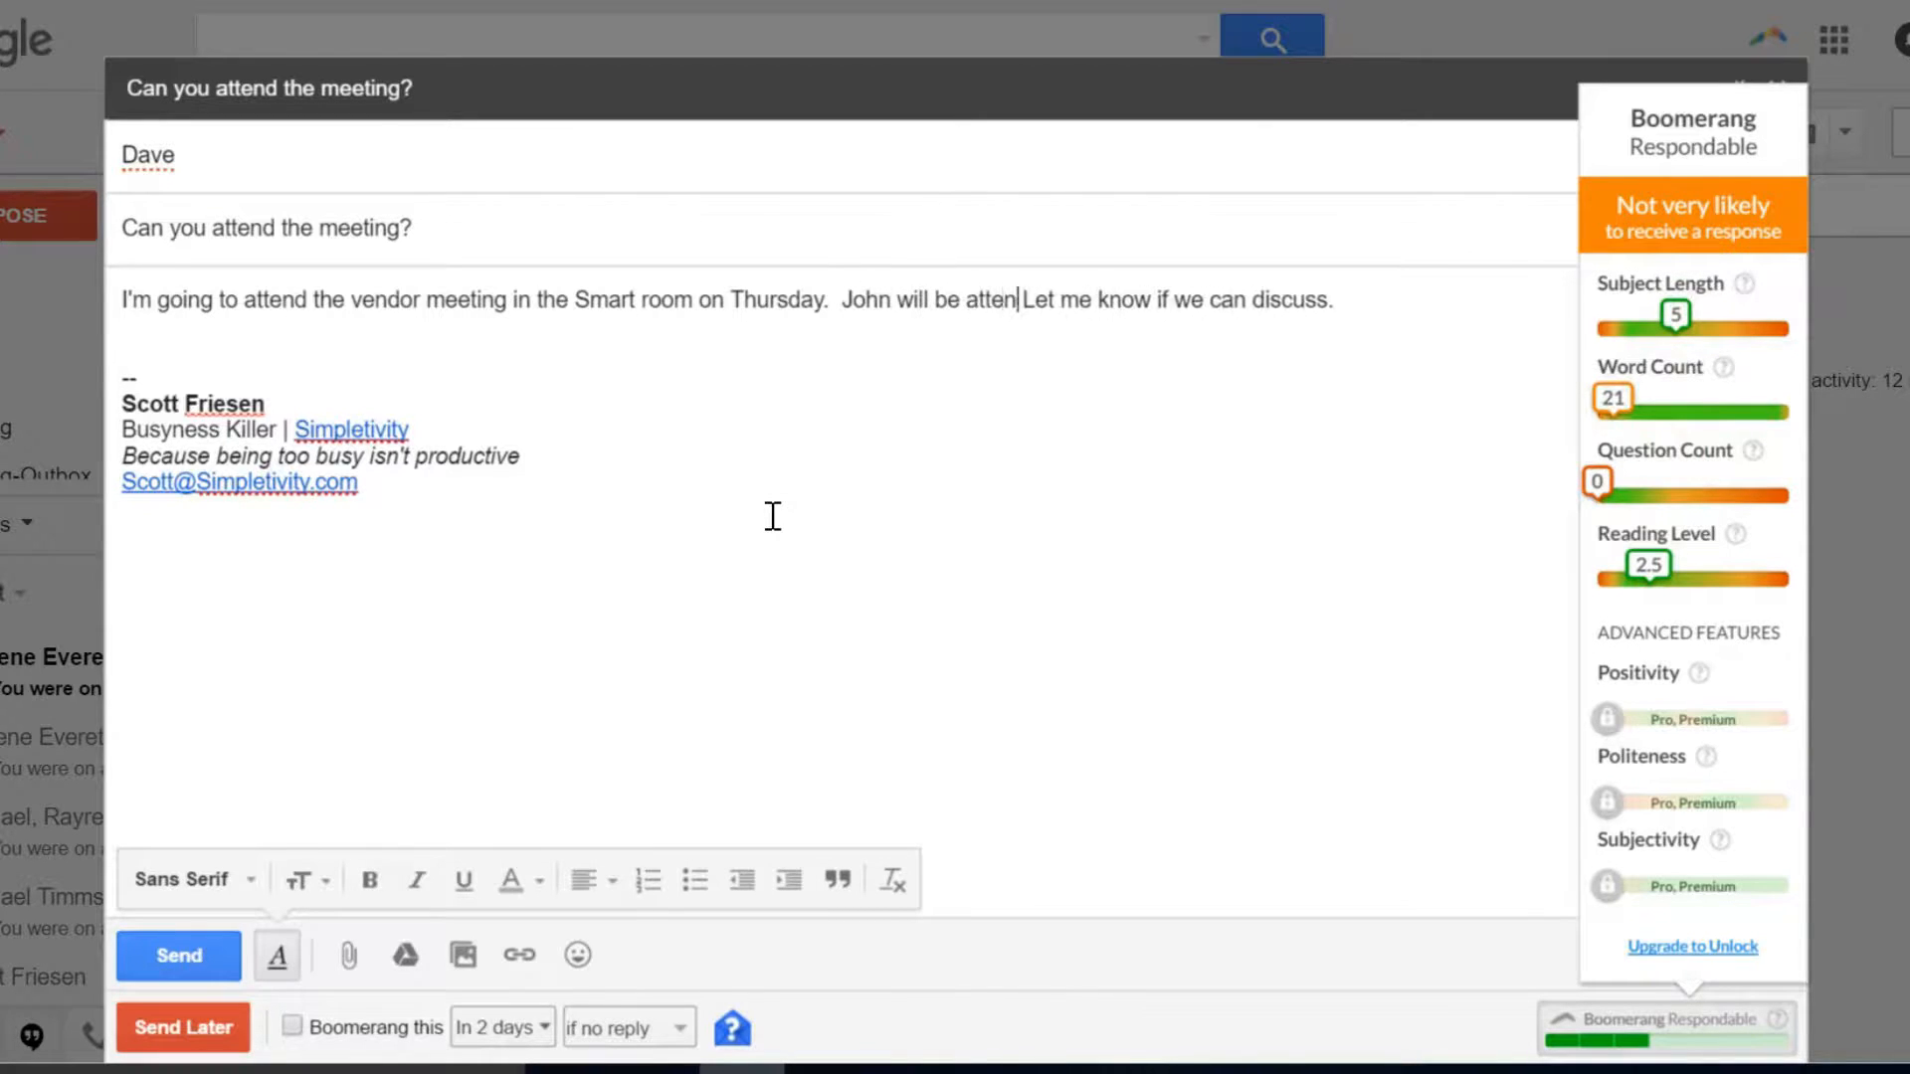
type("s well.")
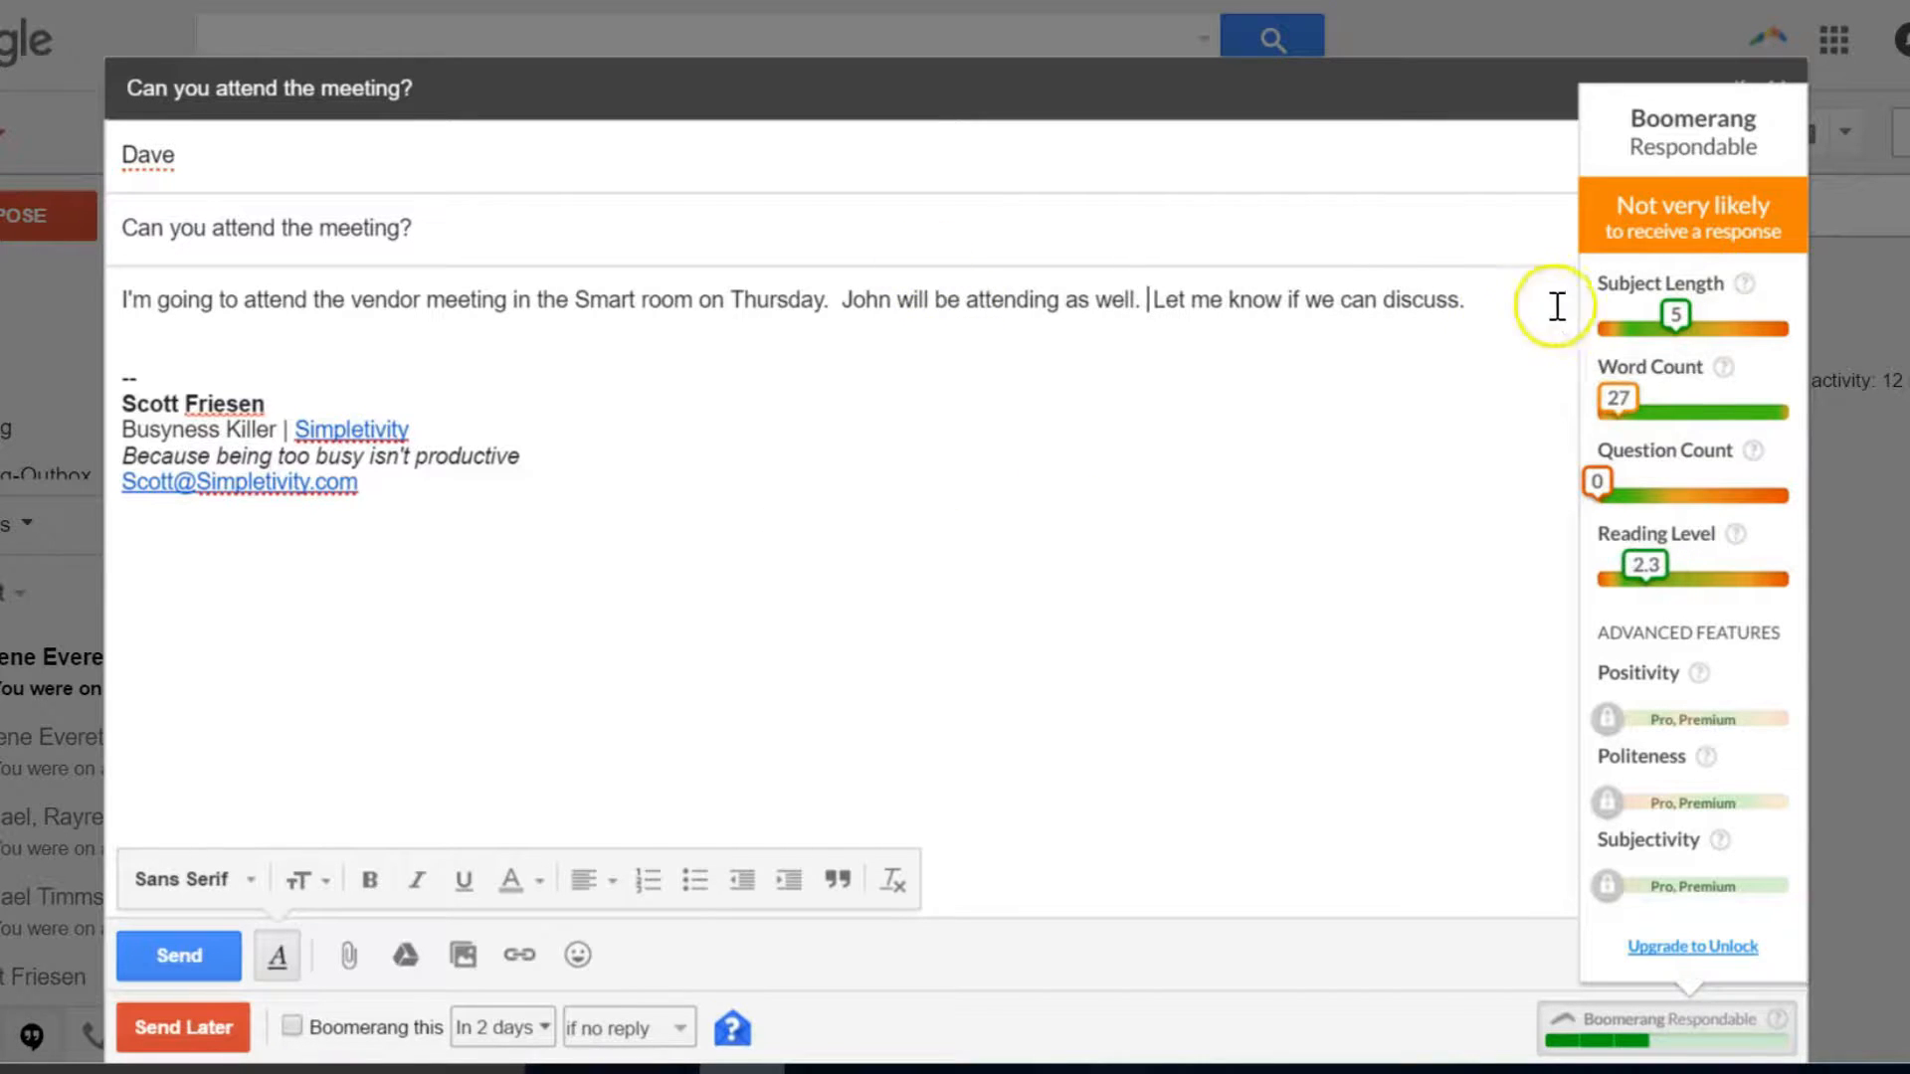
left_click_drag(1565, 301, 1155, 302)
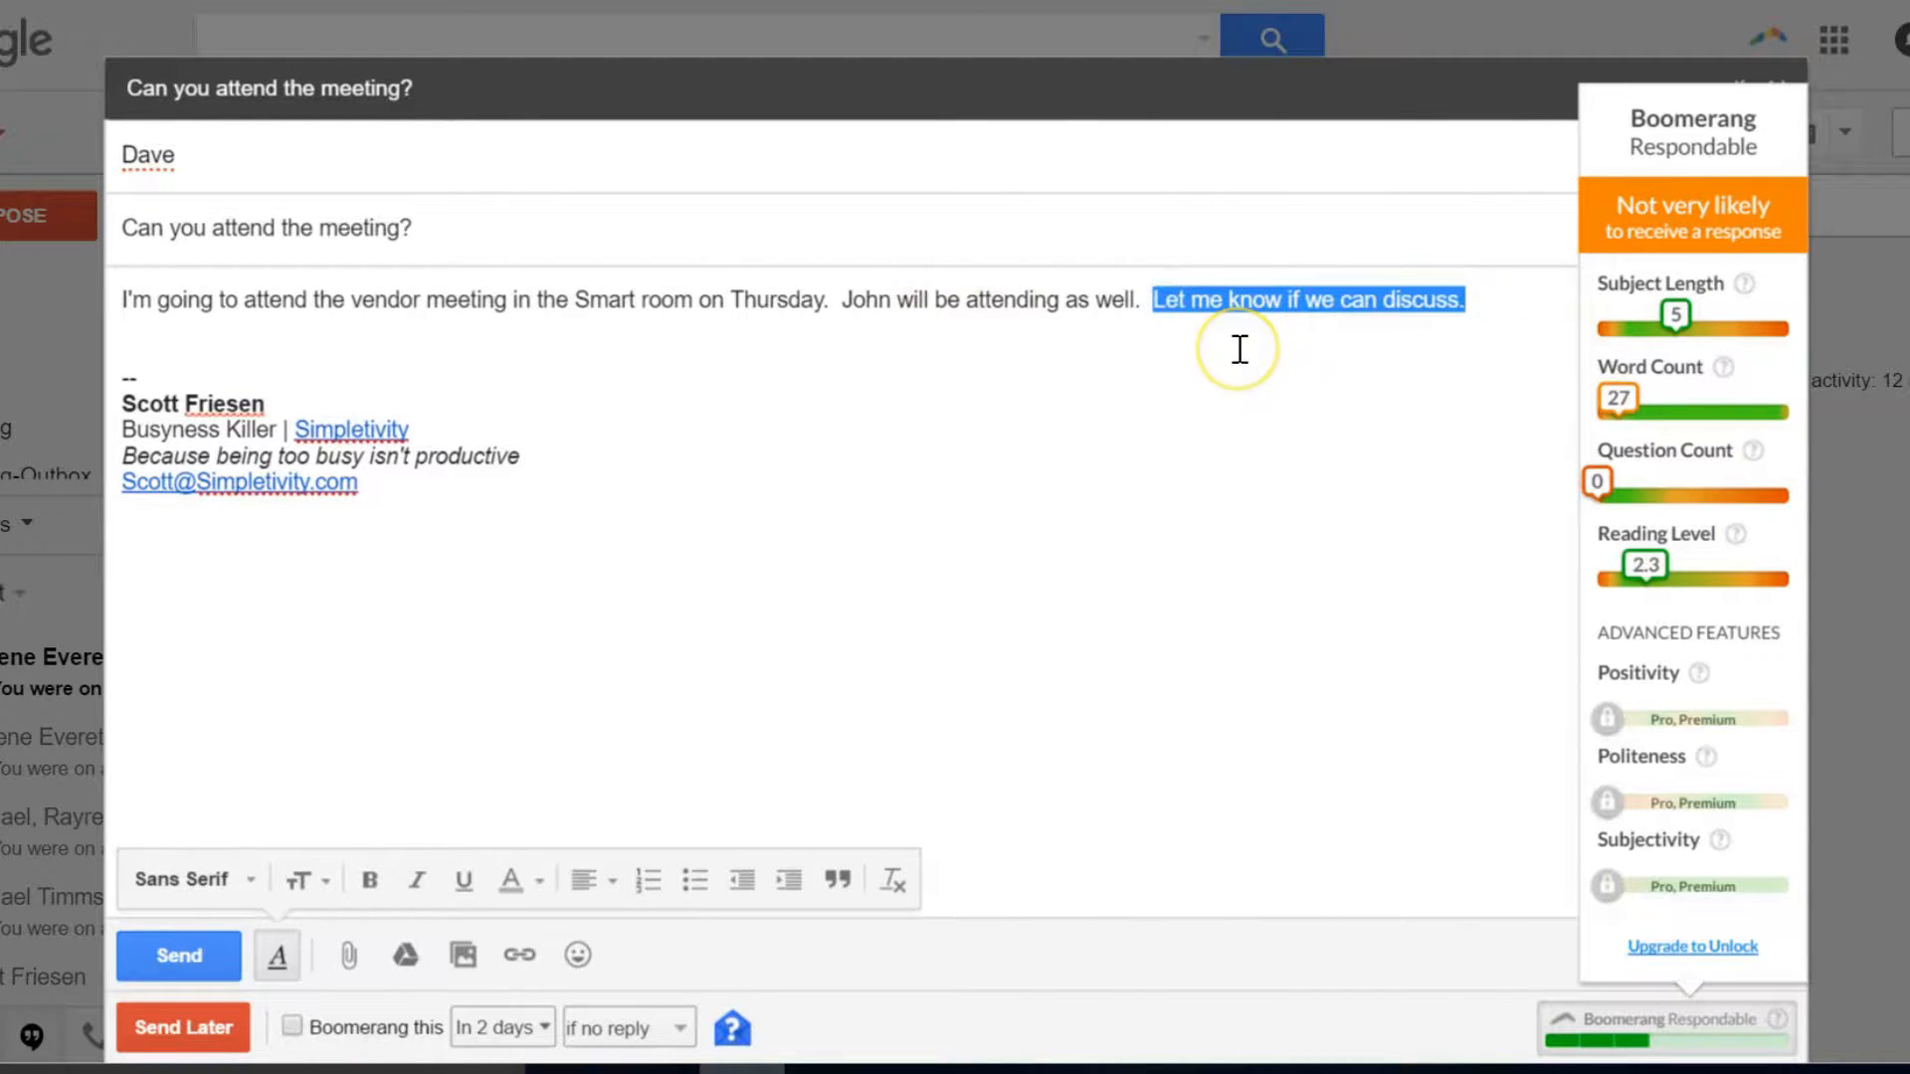
key("BackSpace")
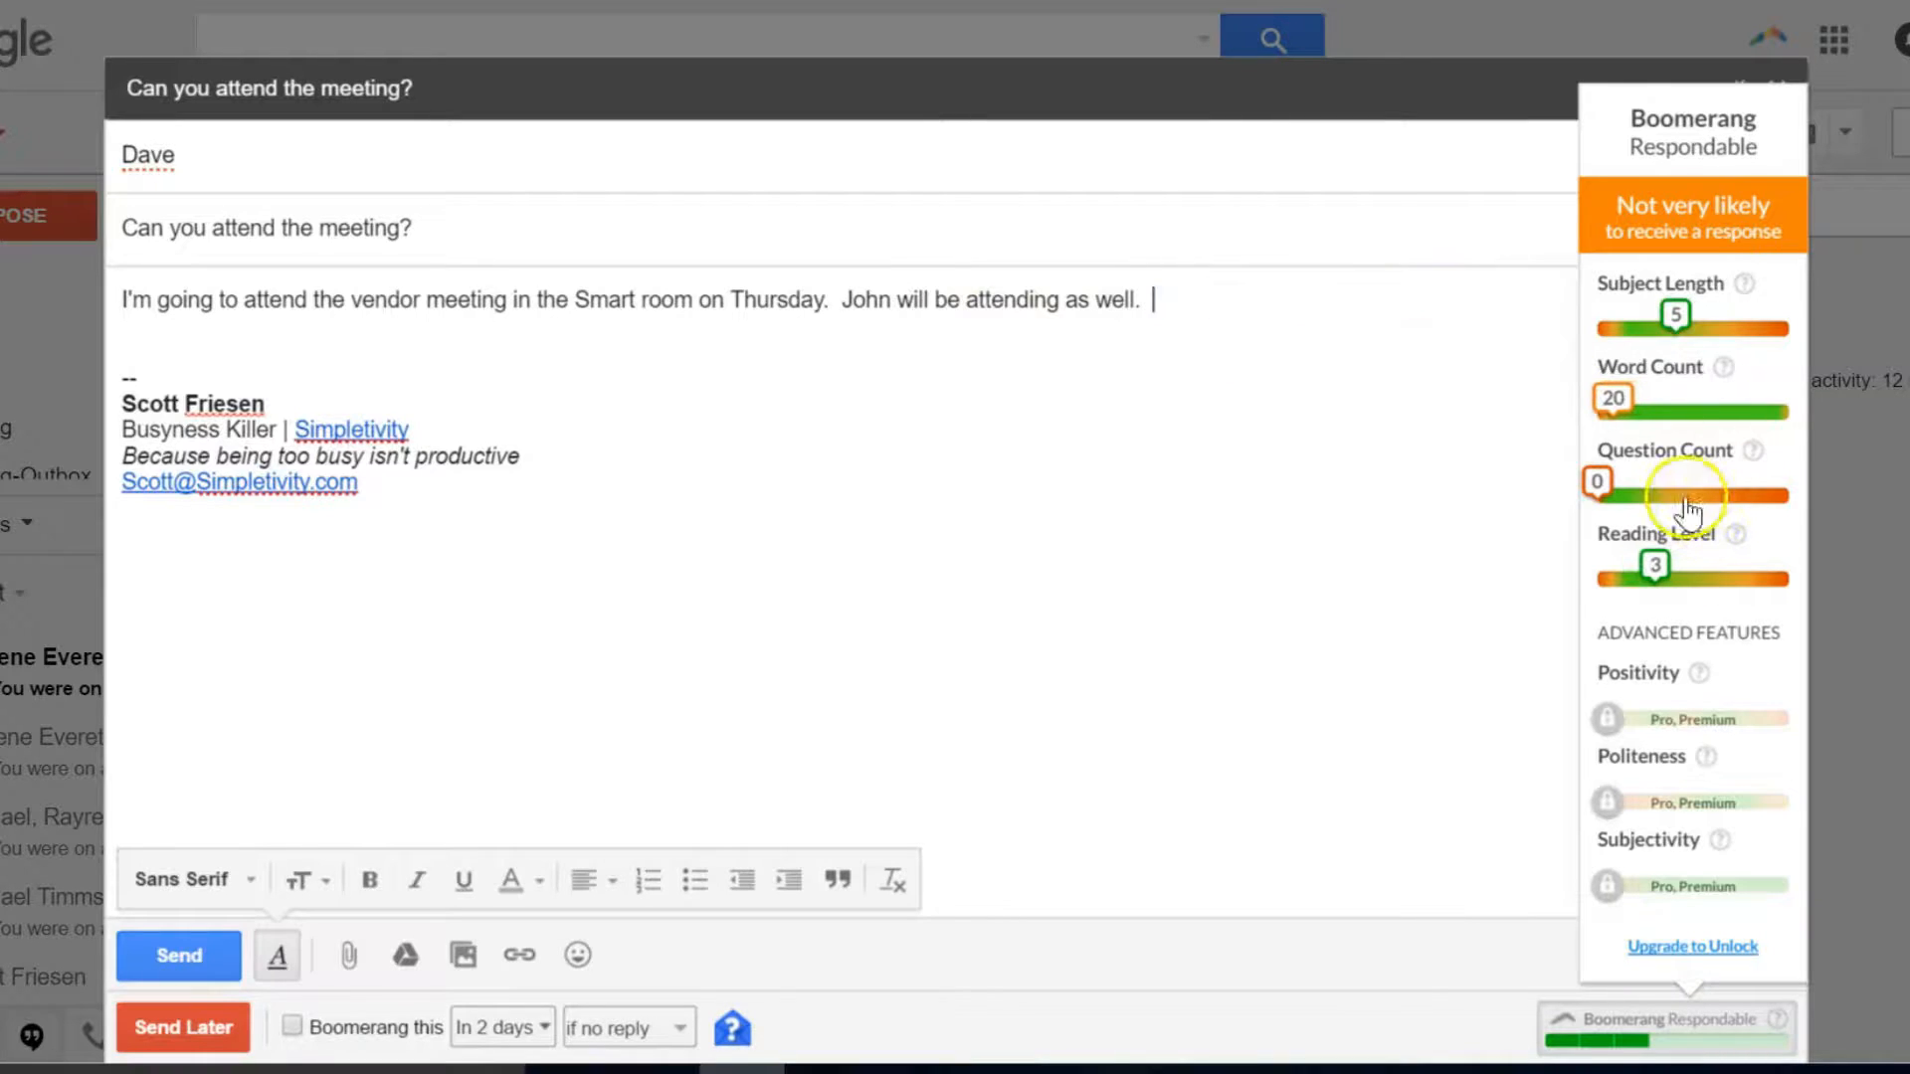
type("Ca")
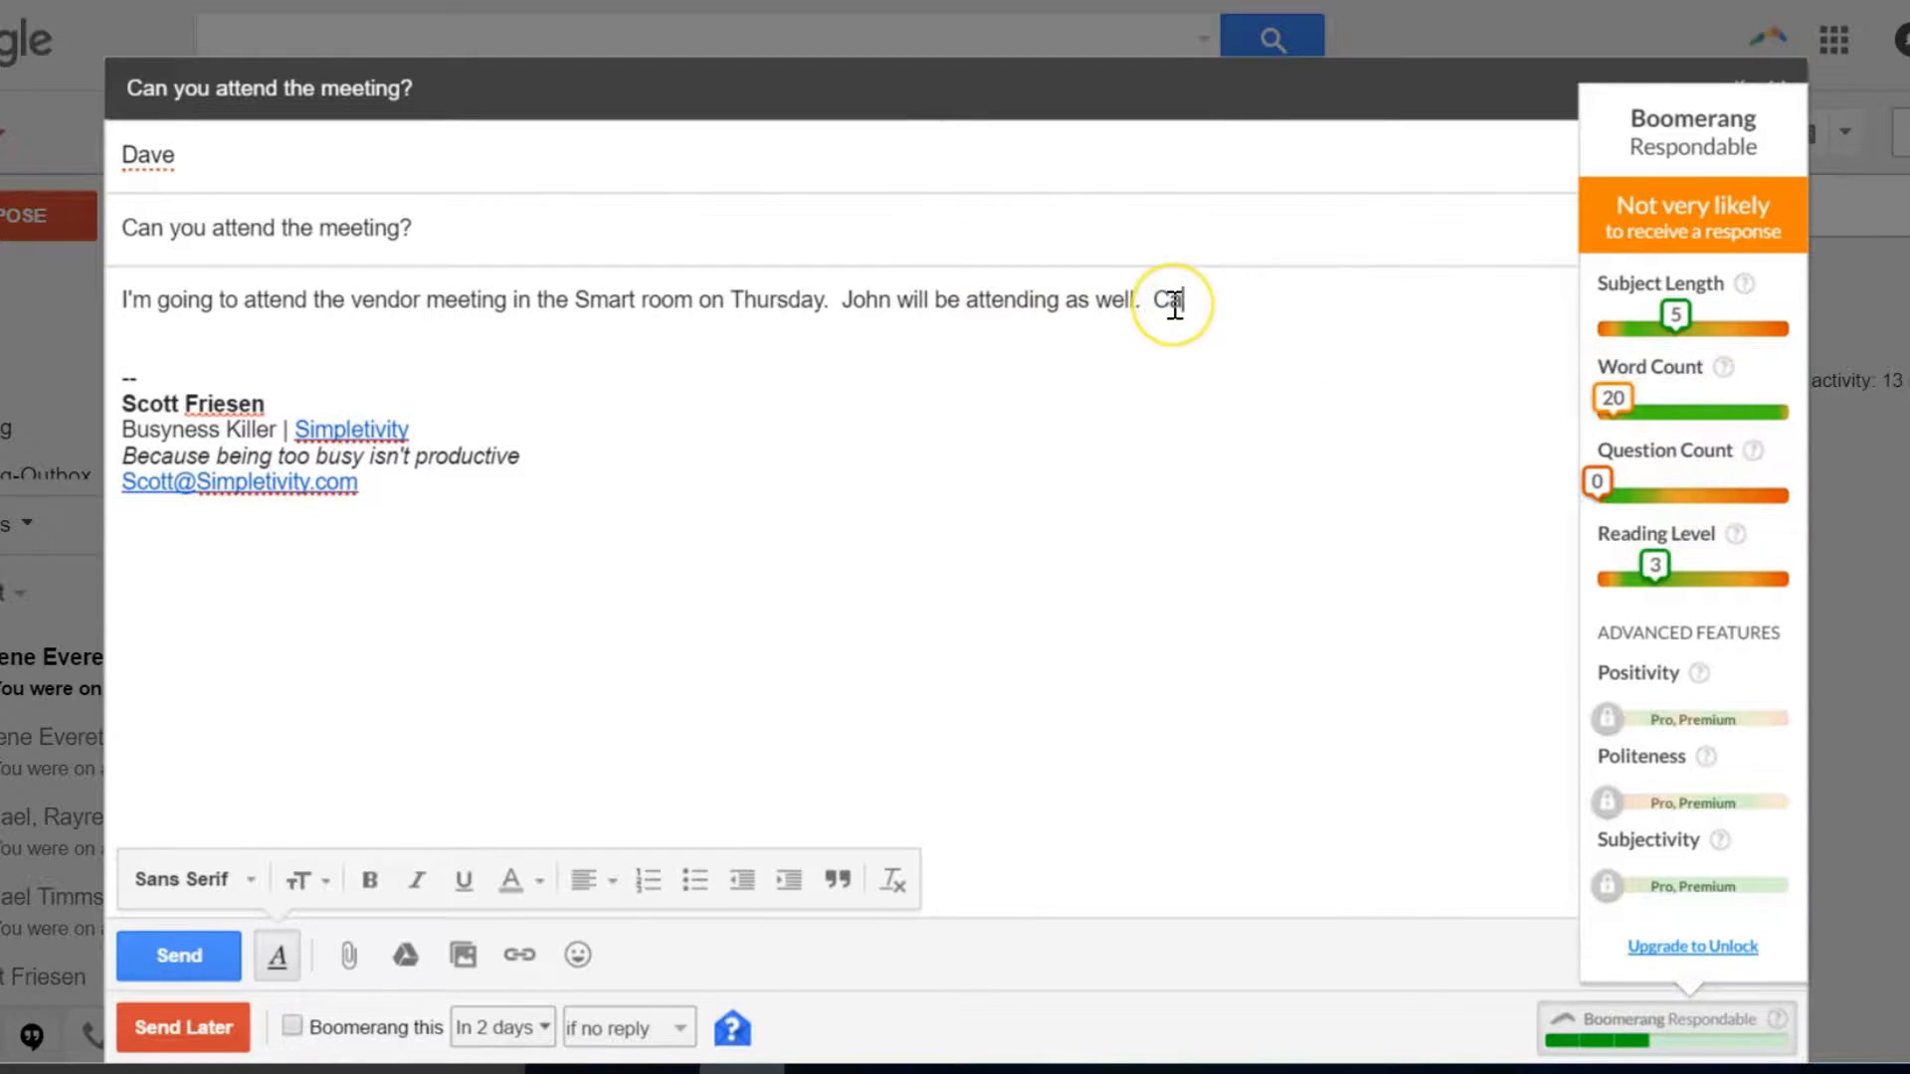
type("n you pleas")
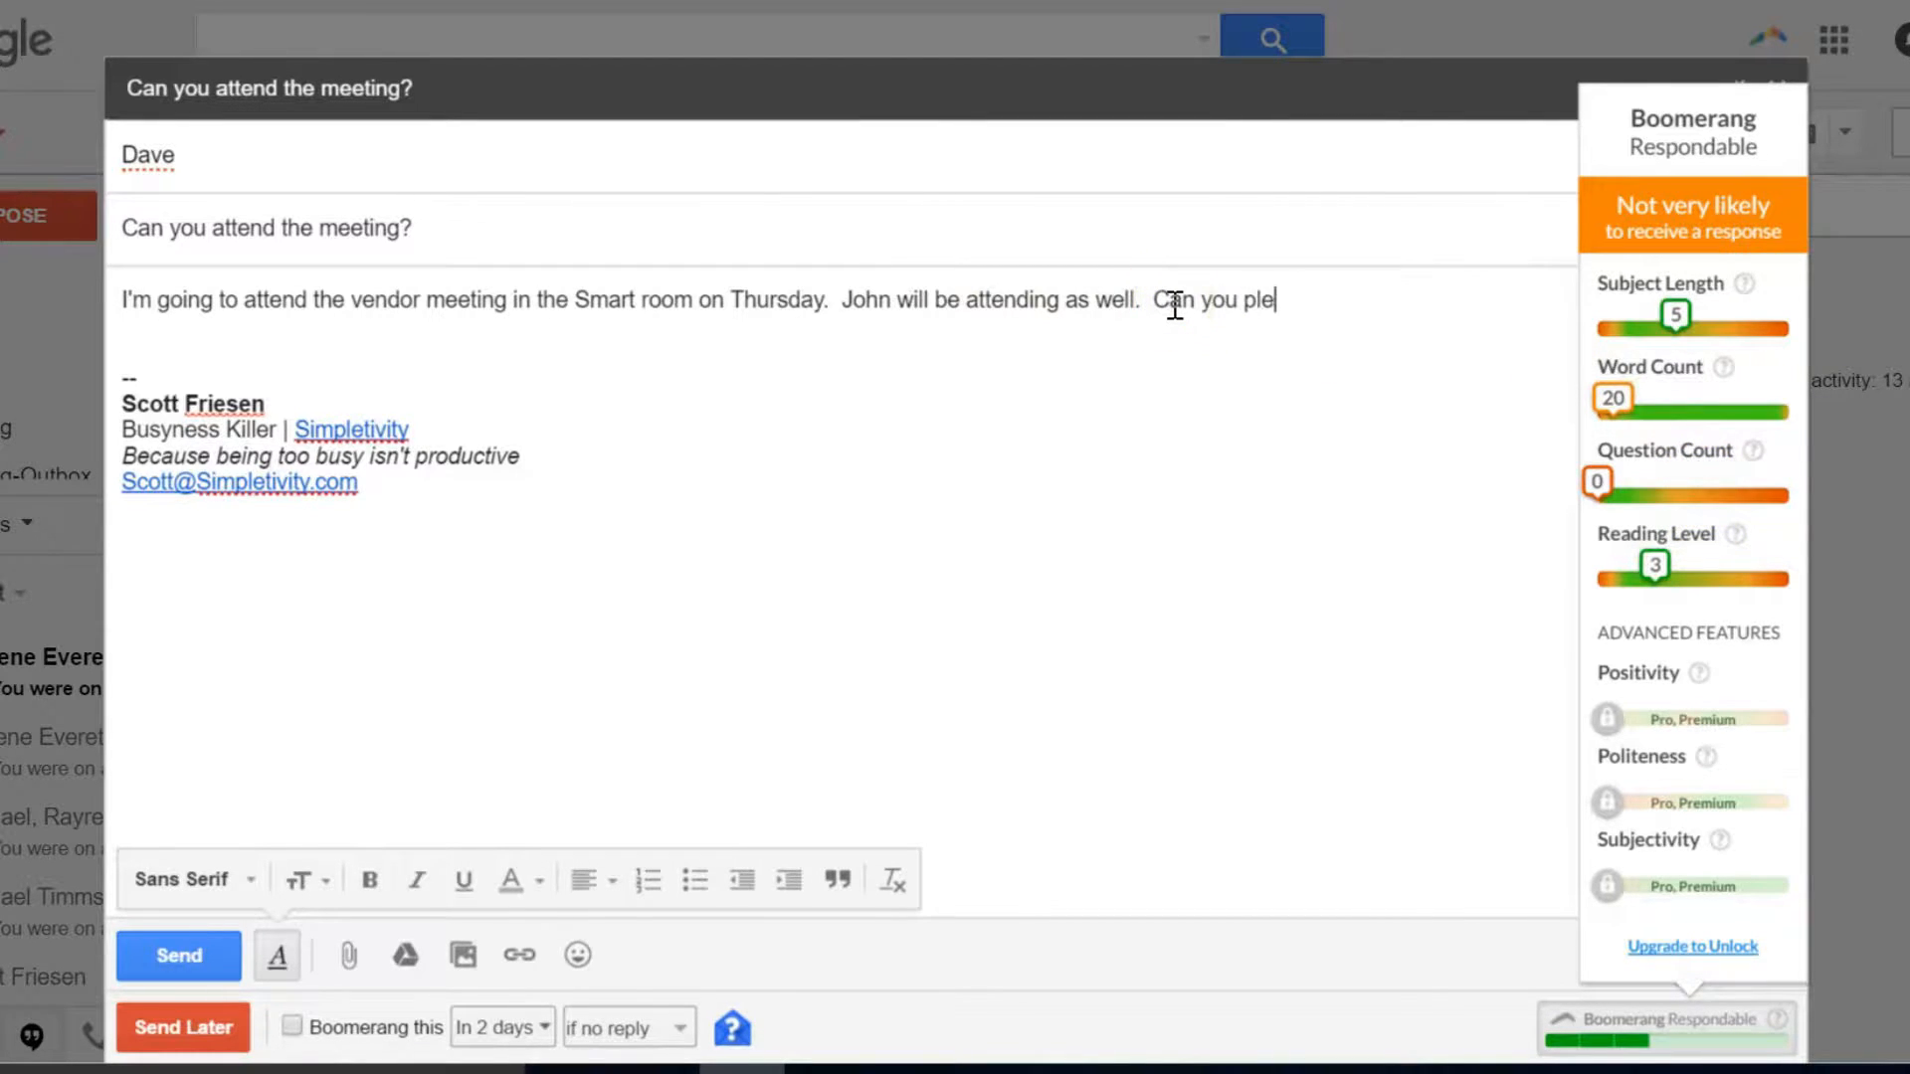
key("BackSpace")
key("BackSpace")
key("BackSpace")
key("BackSpace")
key("BackSpace")
key("BackSpace")
key("BackSpace")
key("BackSpace")
key("BackSpace")
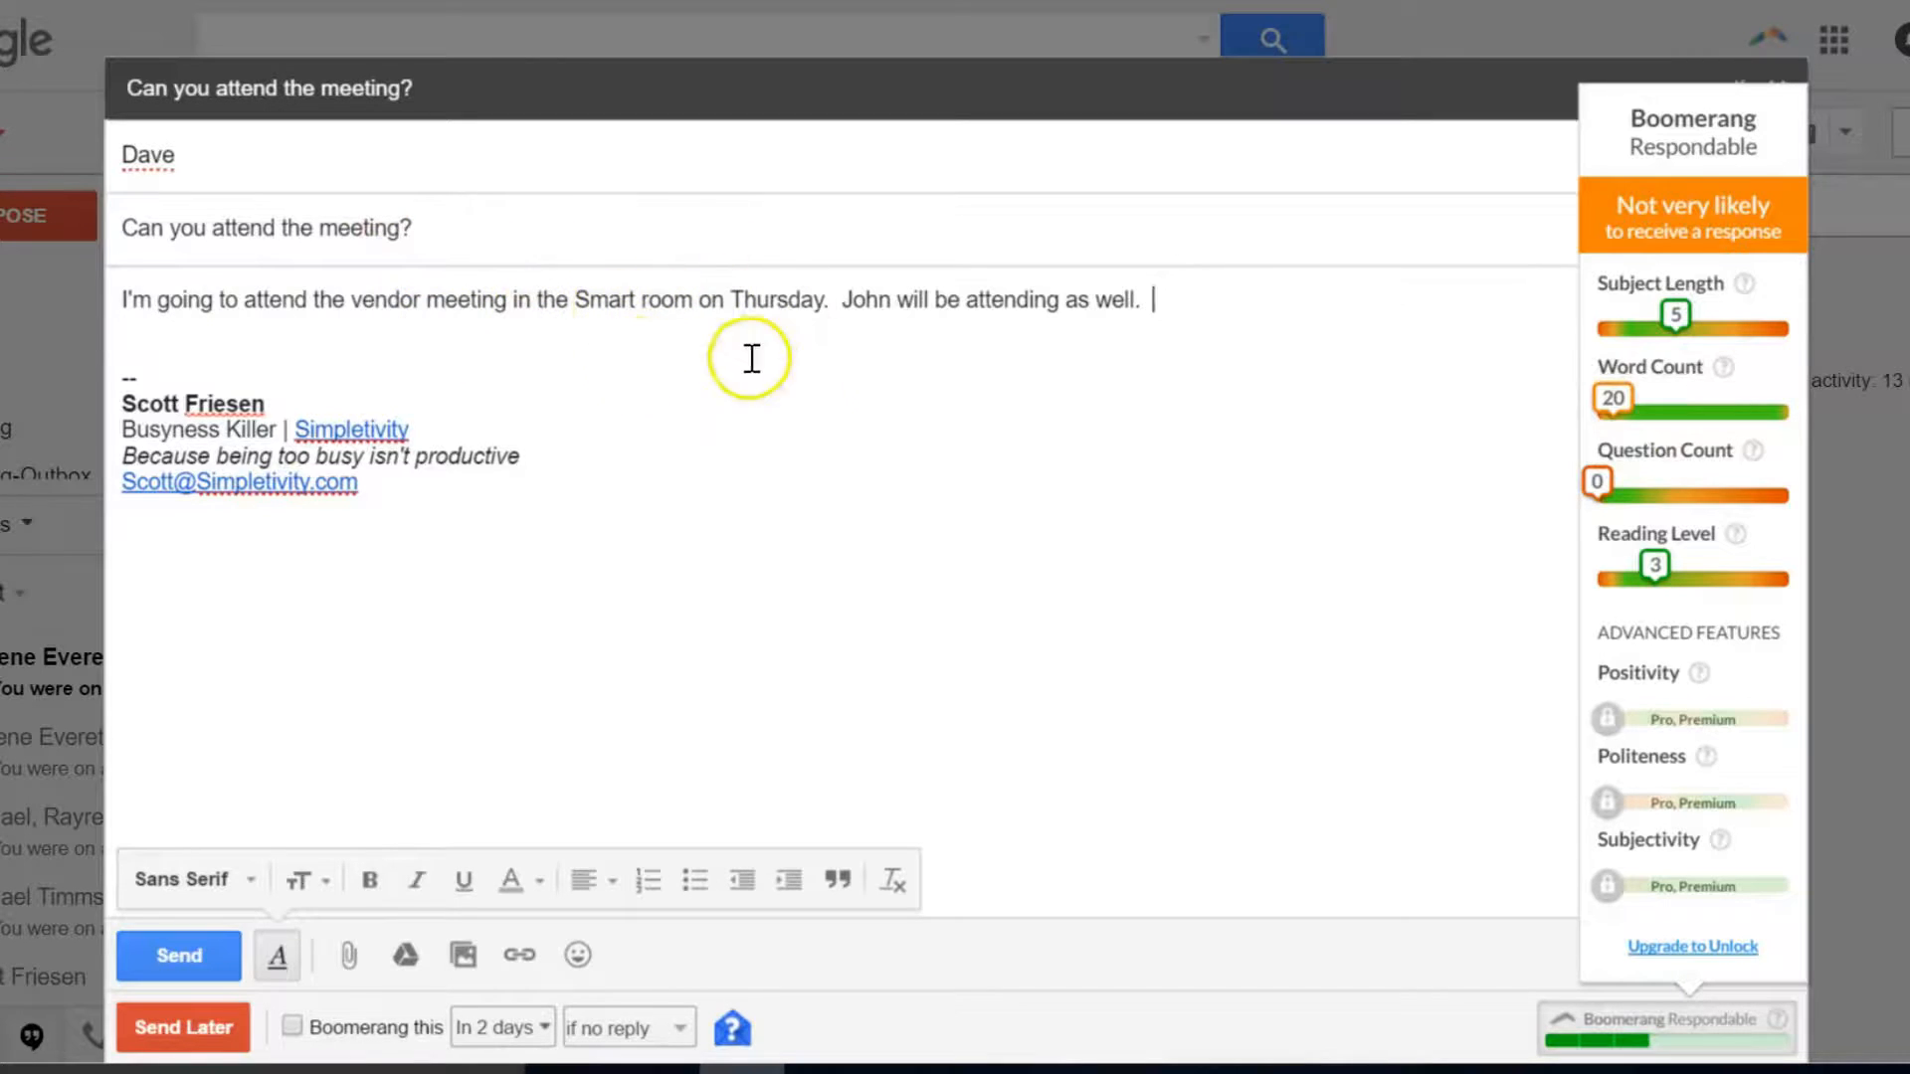
- Add a third sentence to the message: "We will be talking about the upcoming conference and how we can serve them better."
type("We will b")
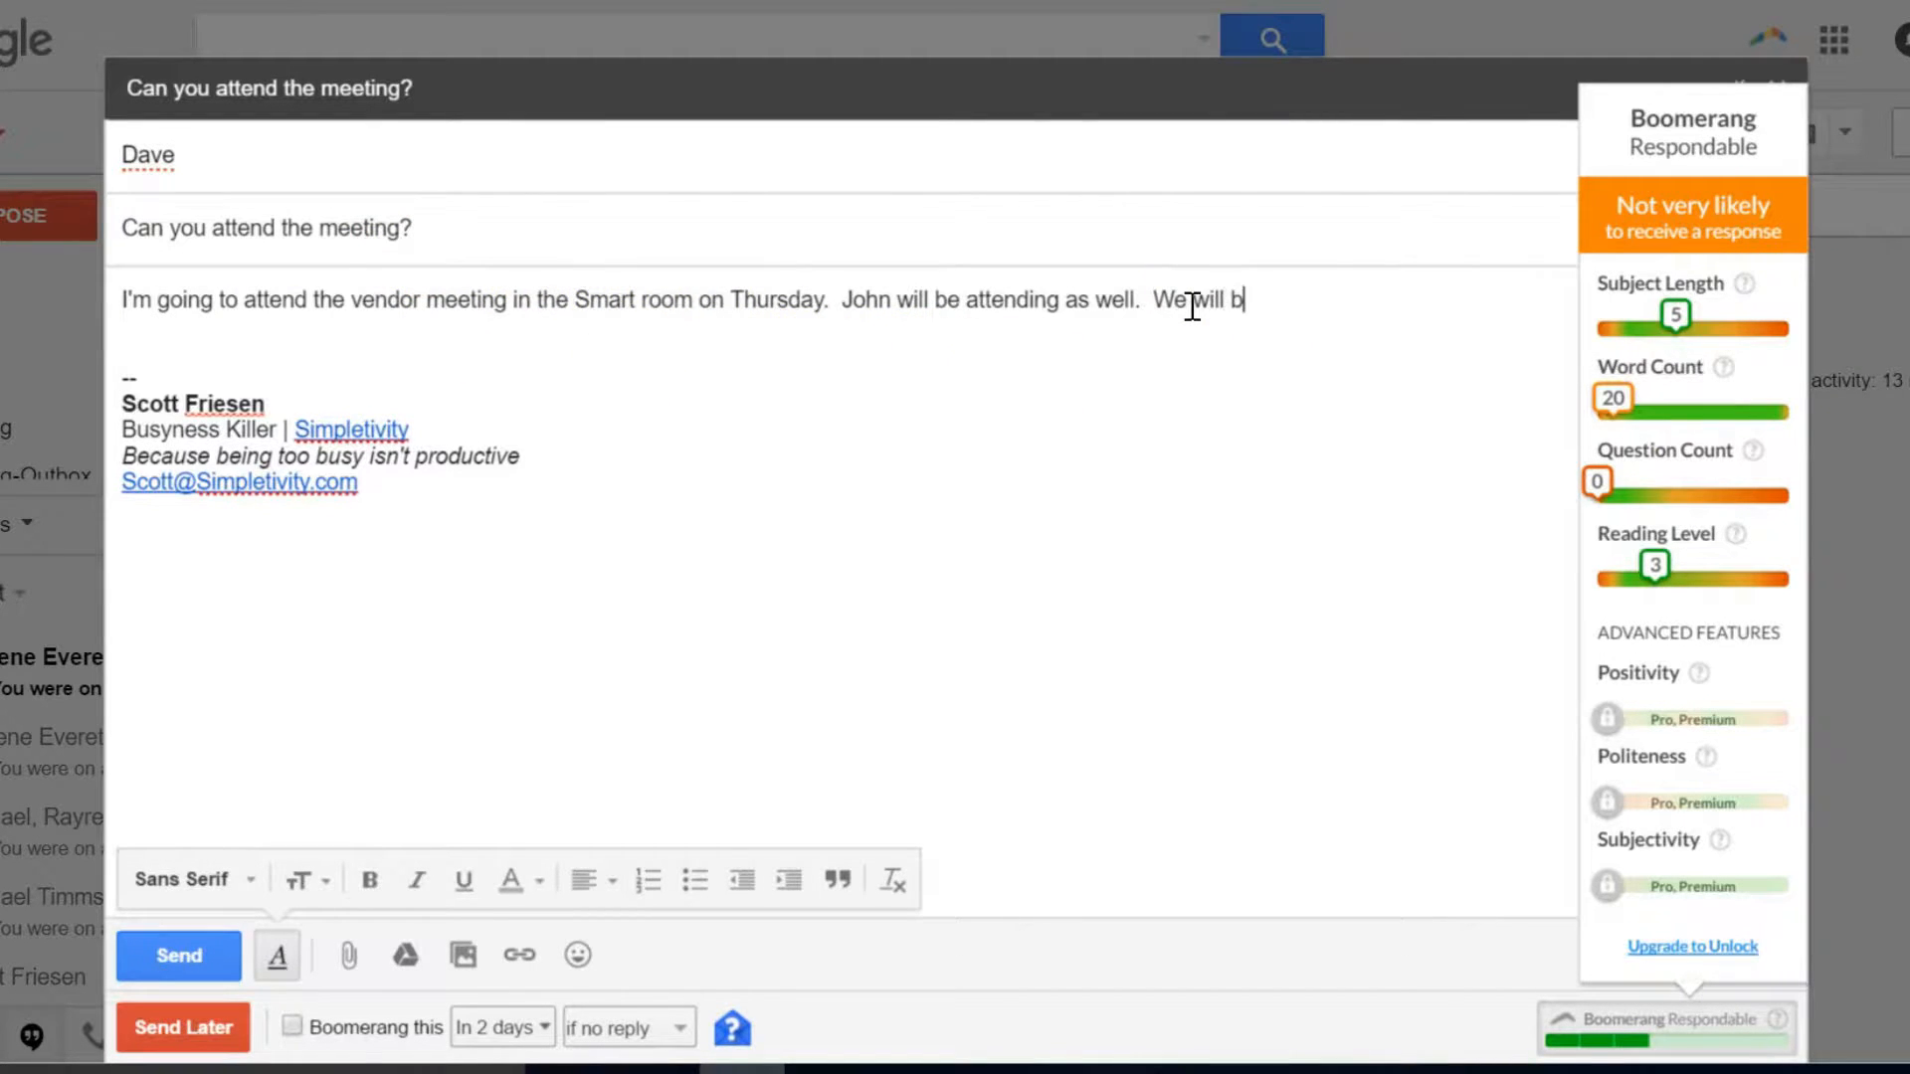
type("e talking about th")
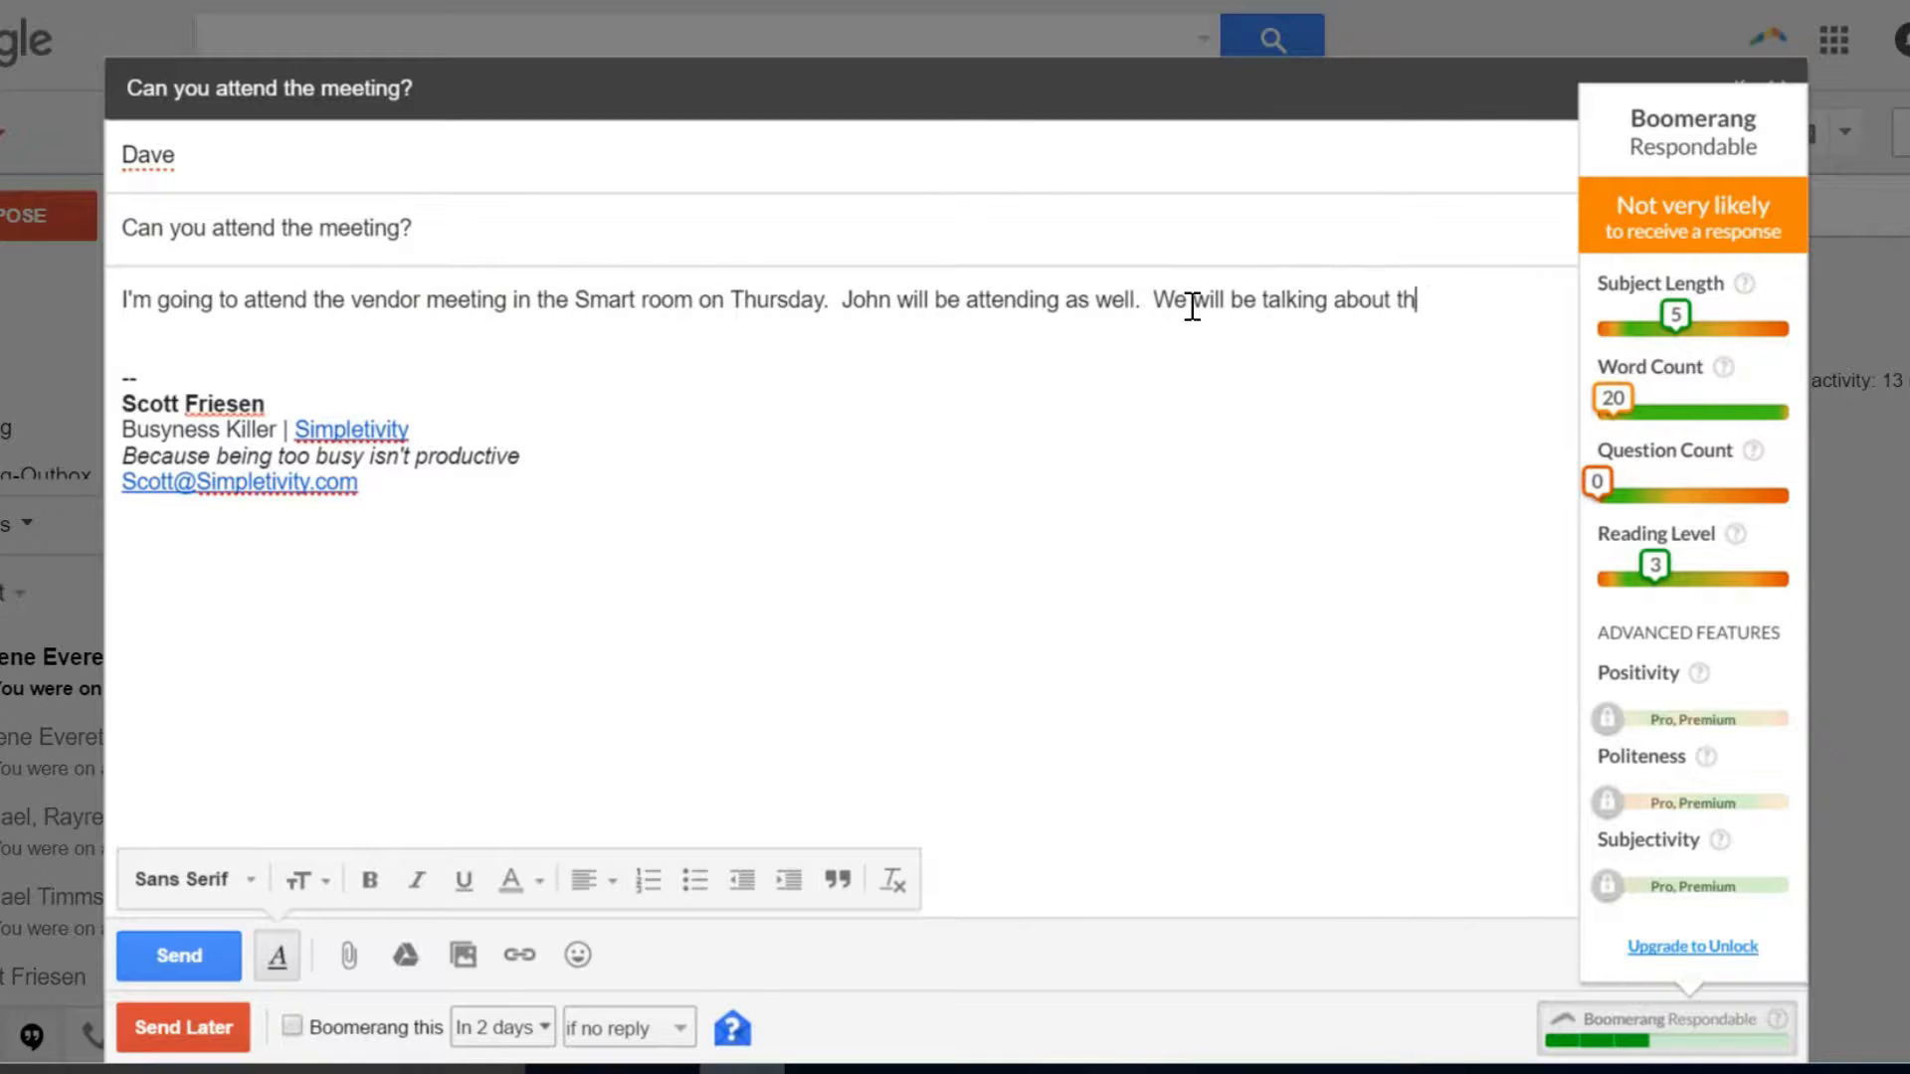
type("e upcom")
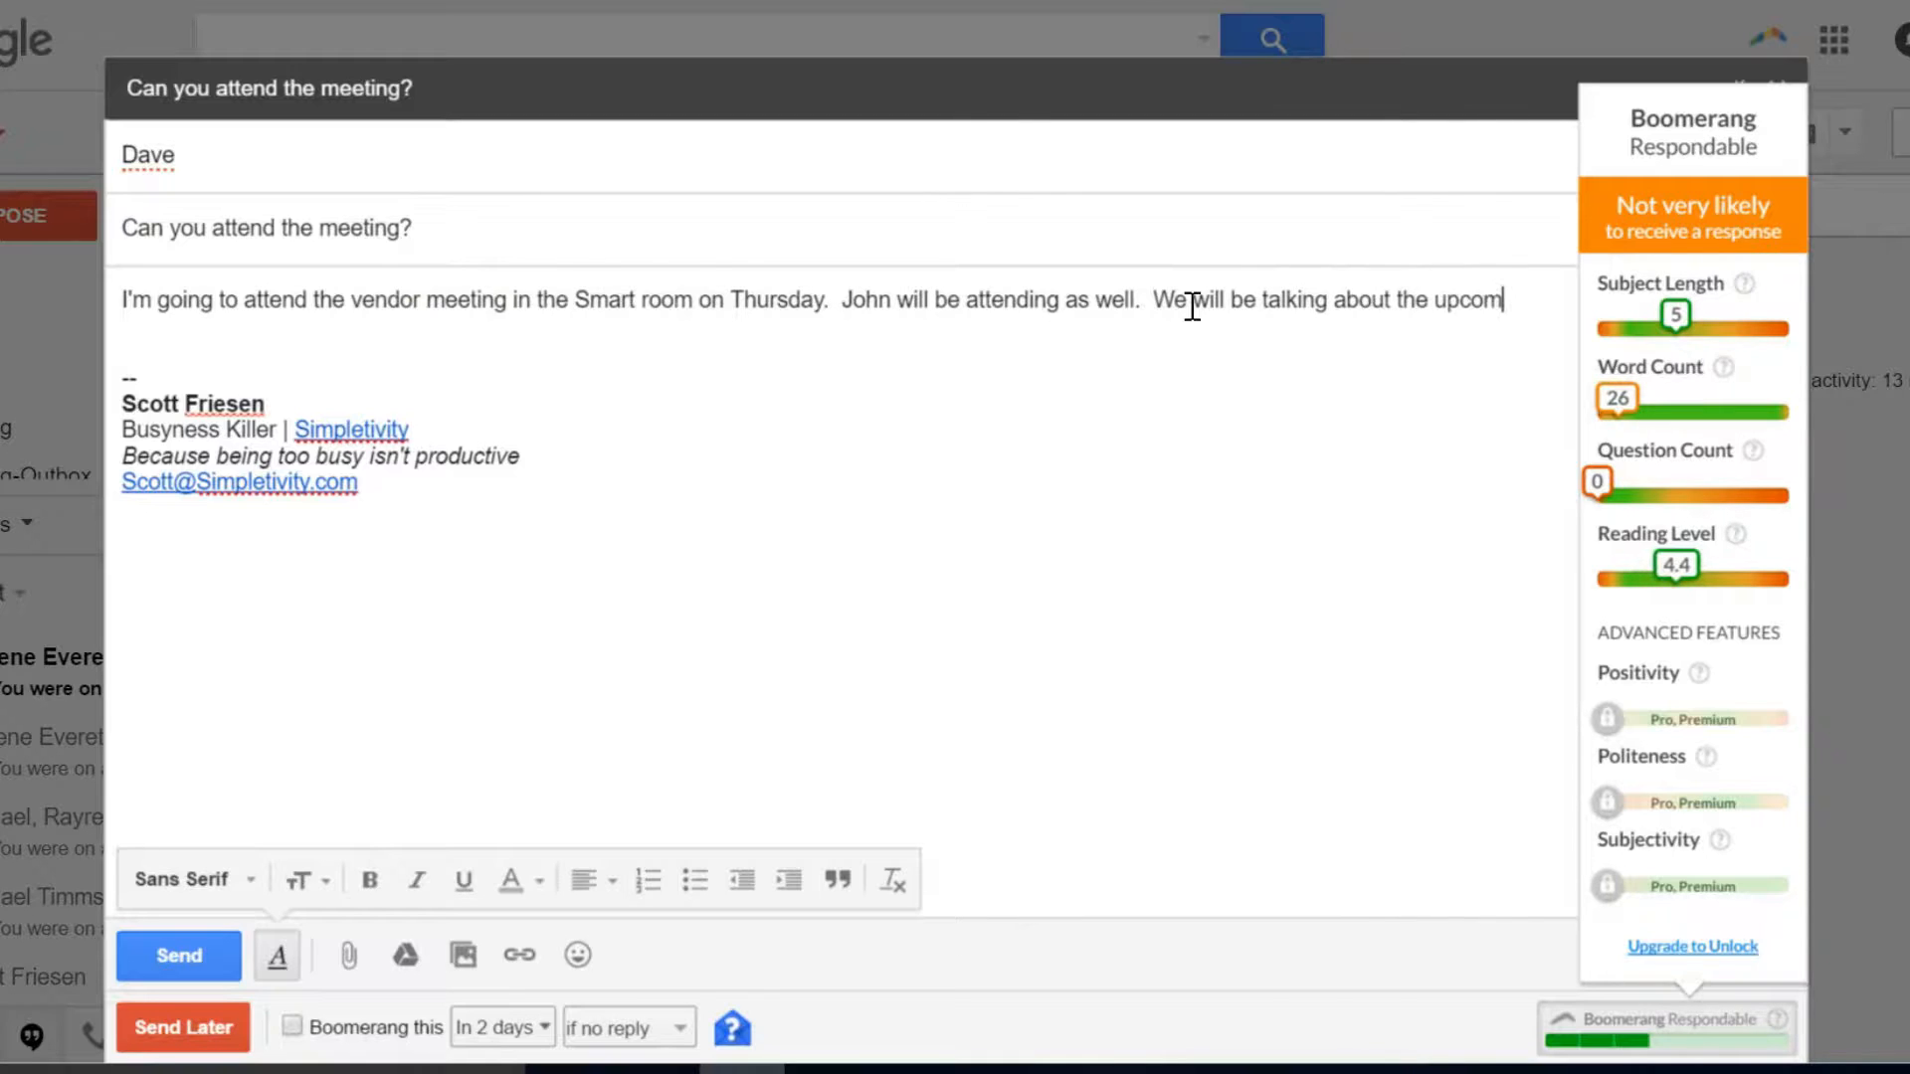
type("ing conference and")
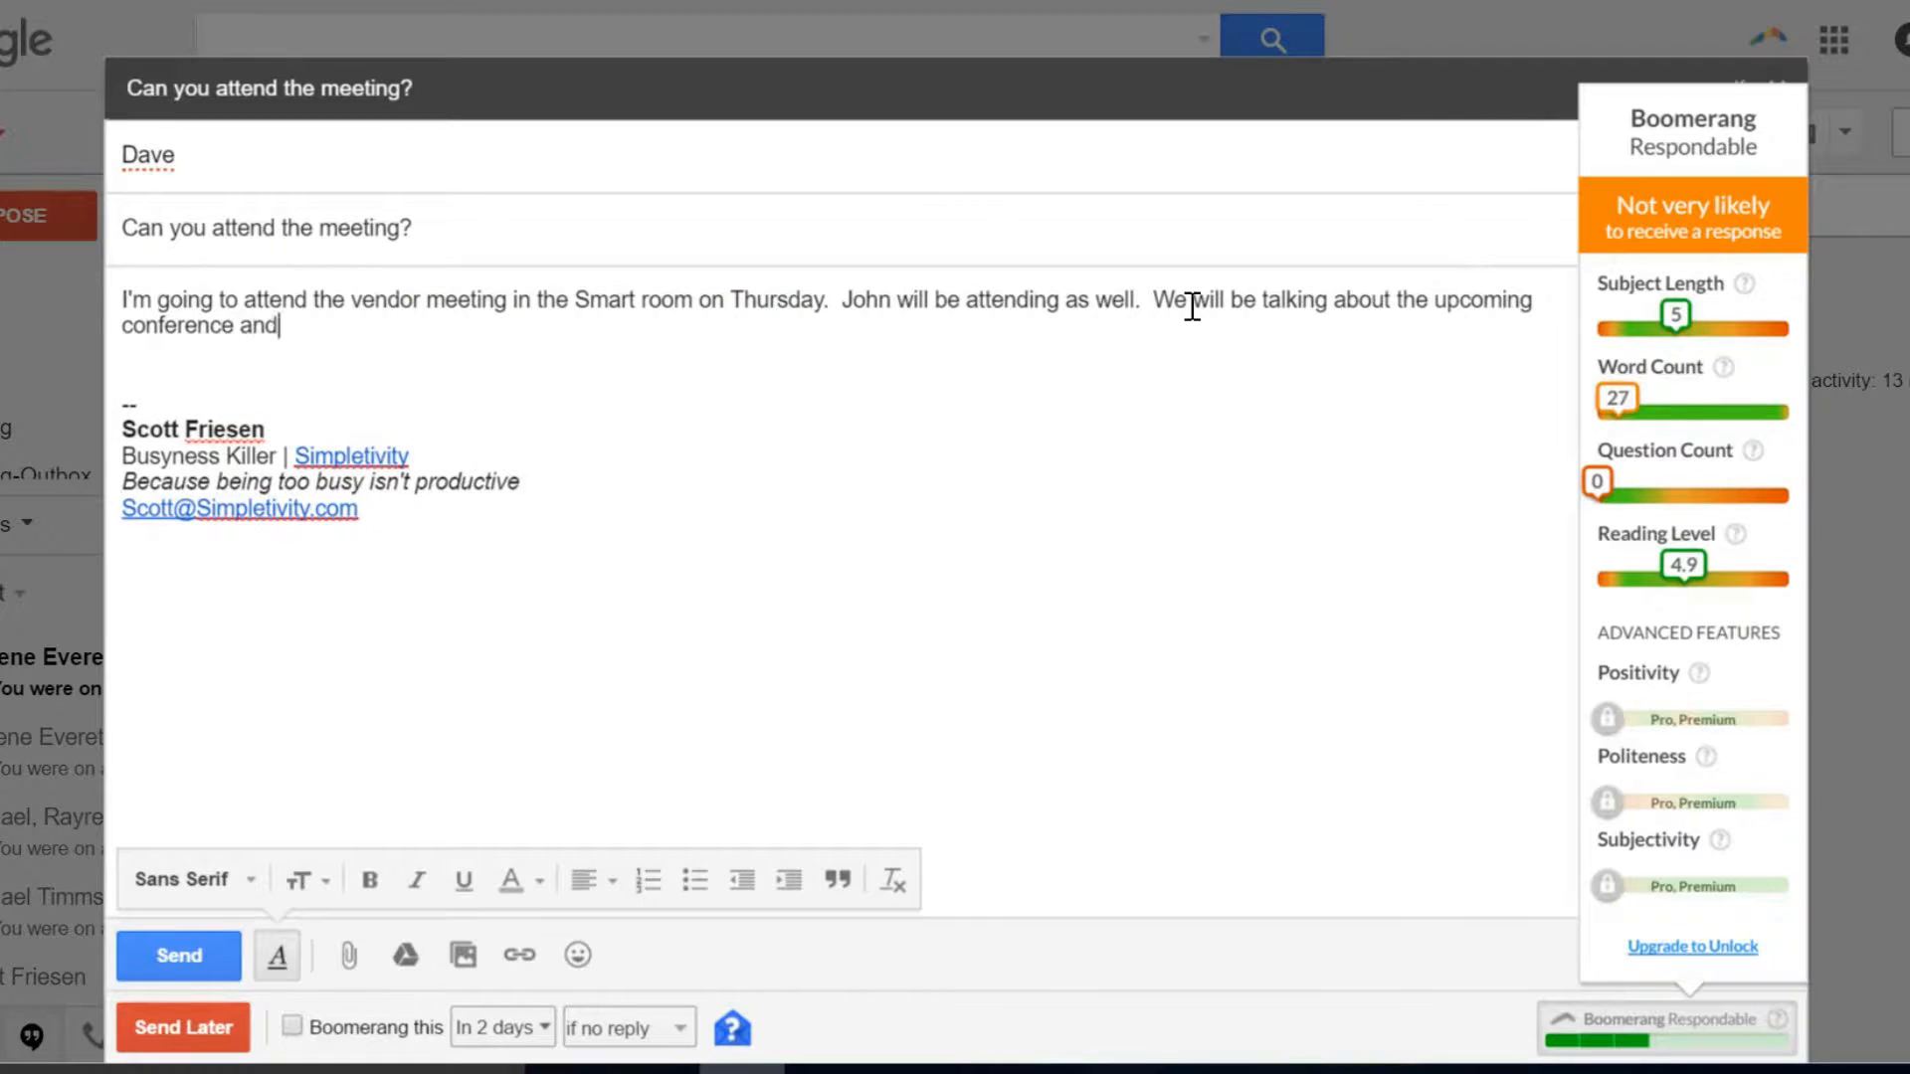
type(" how we can se")
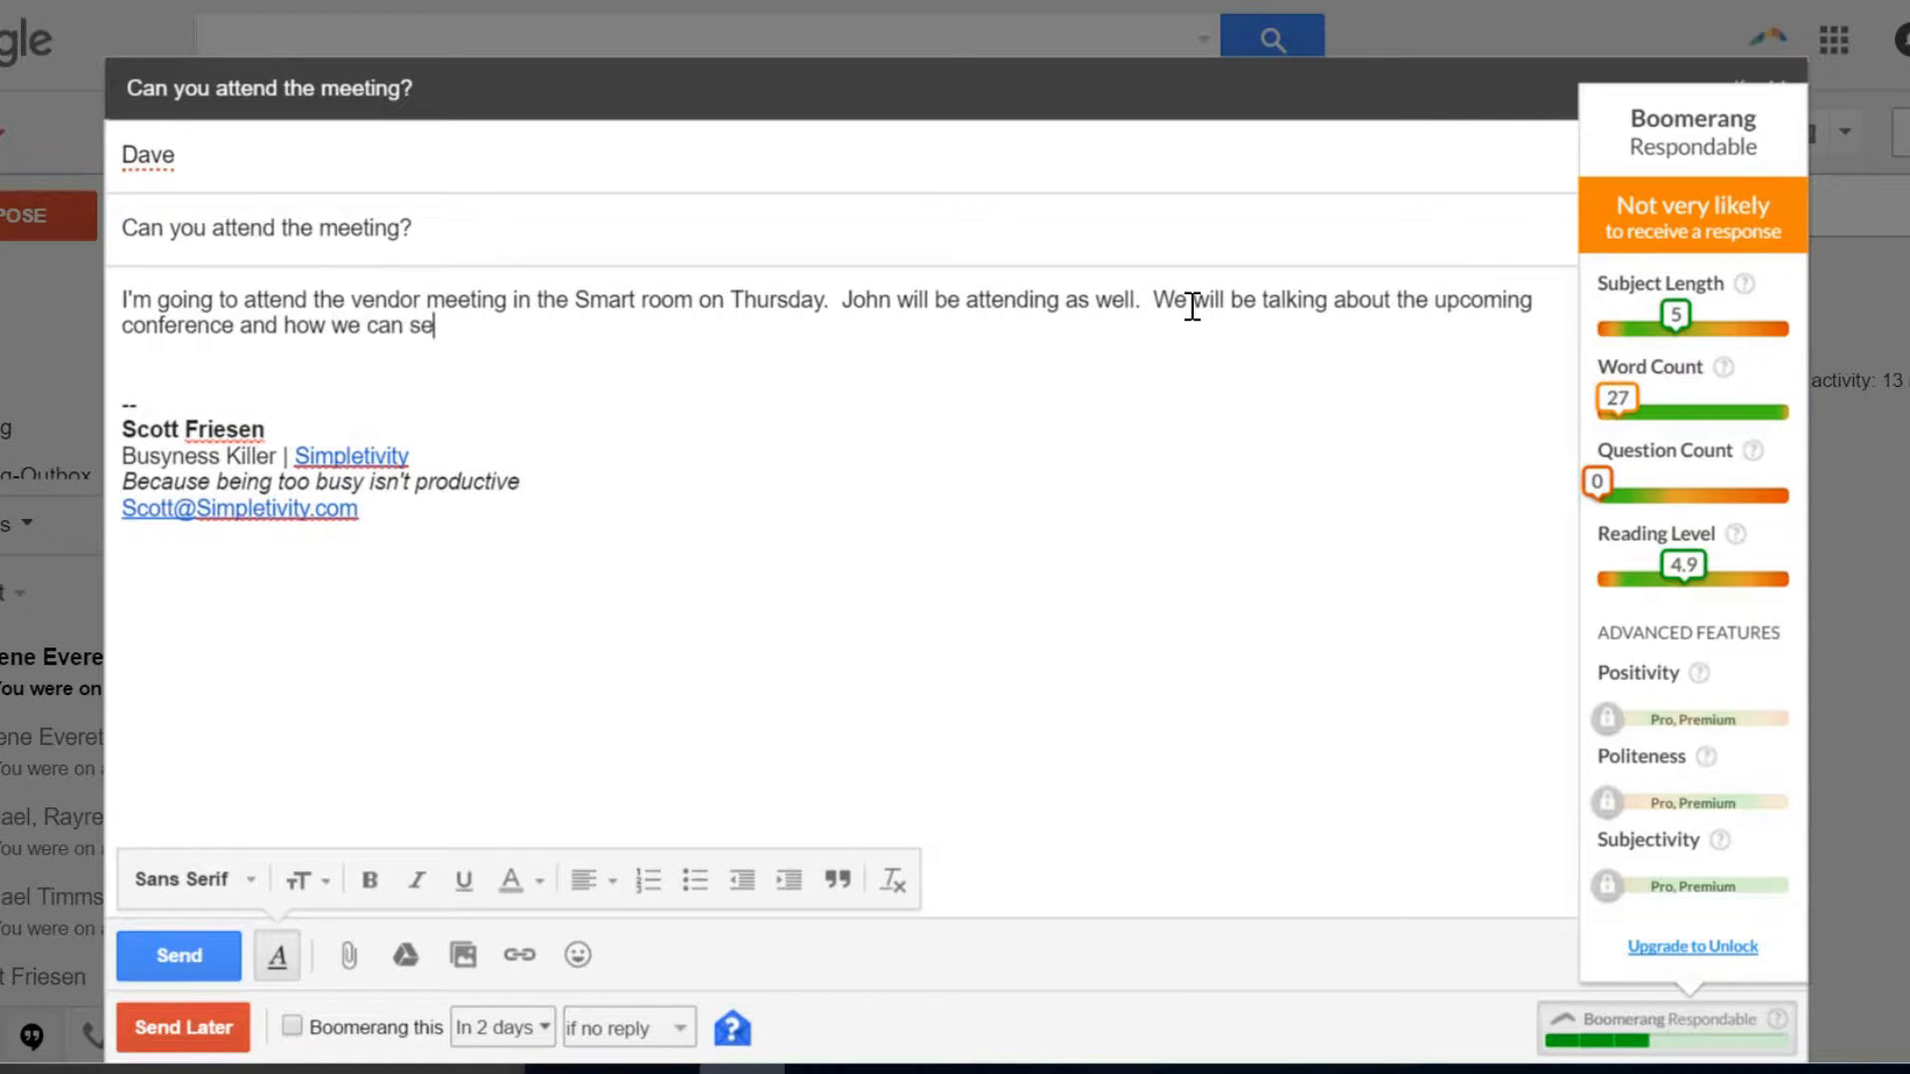
type("ve")
key("BackSpace")
type("=")
type(" them")
type(" better")
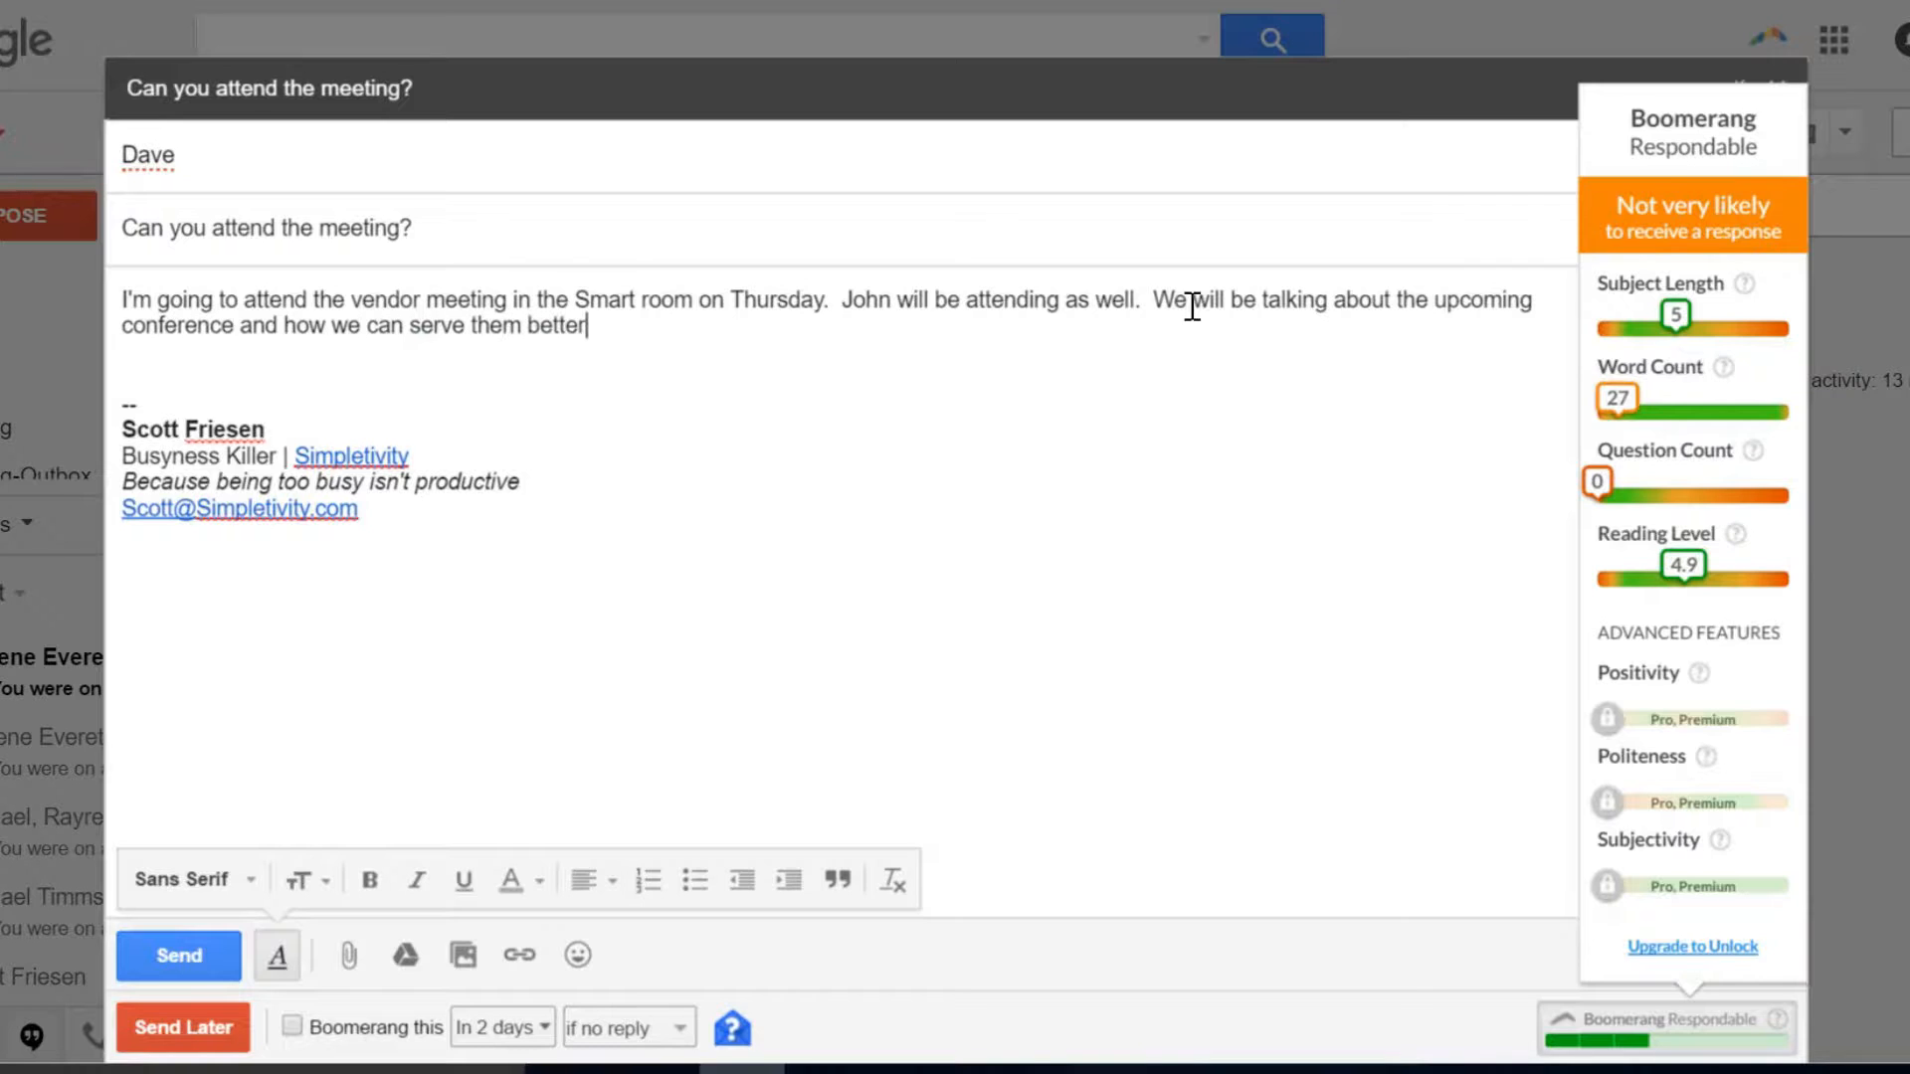
type(".")
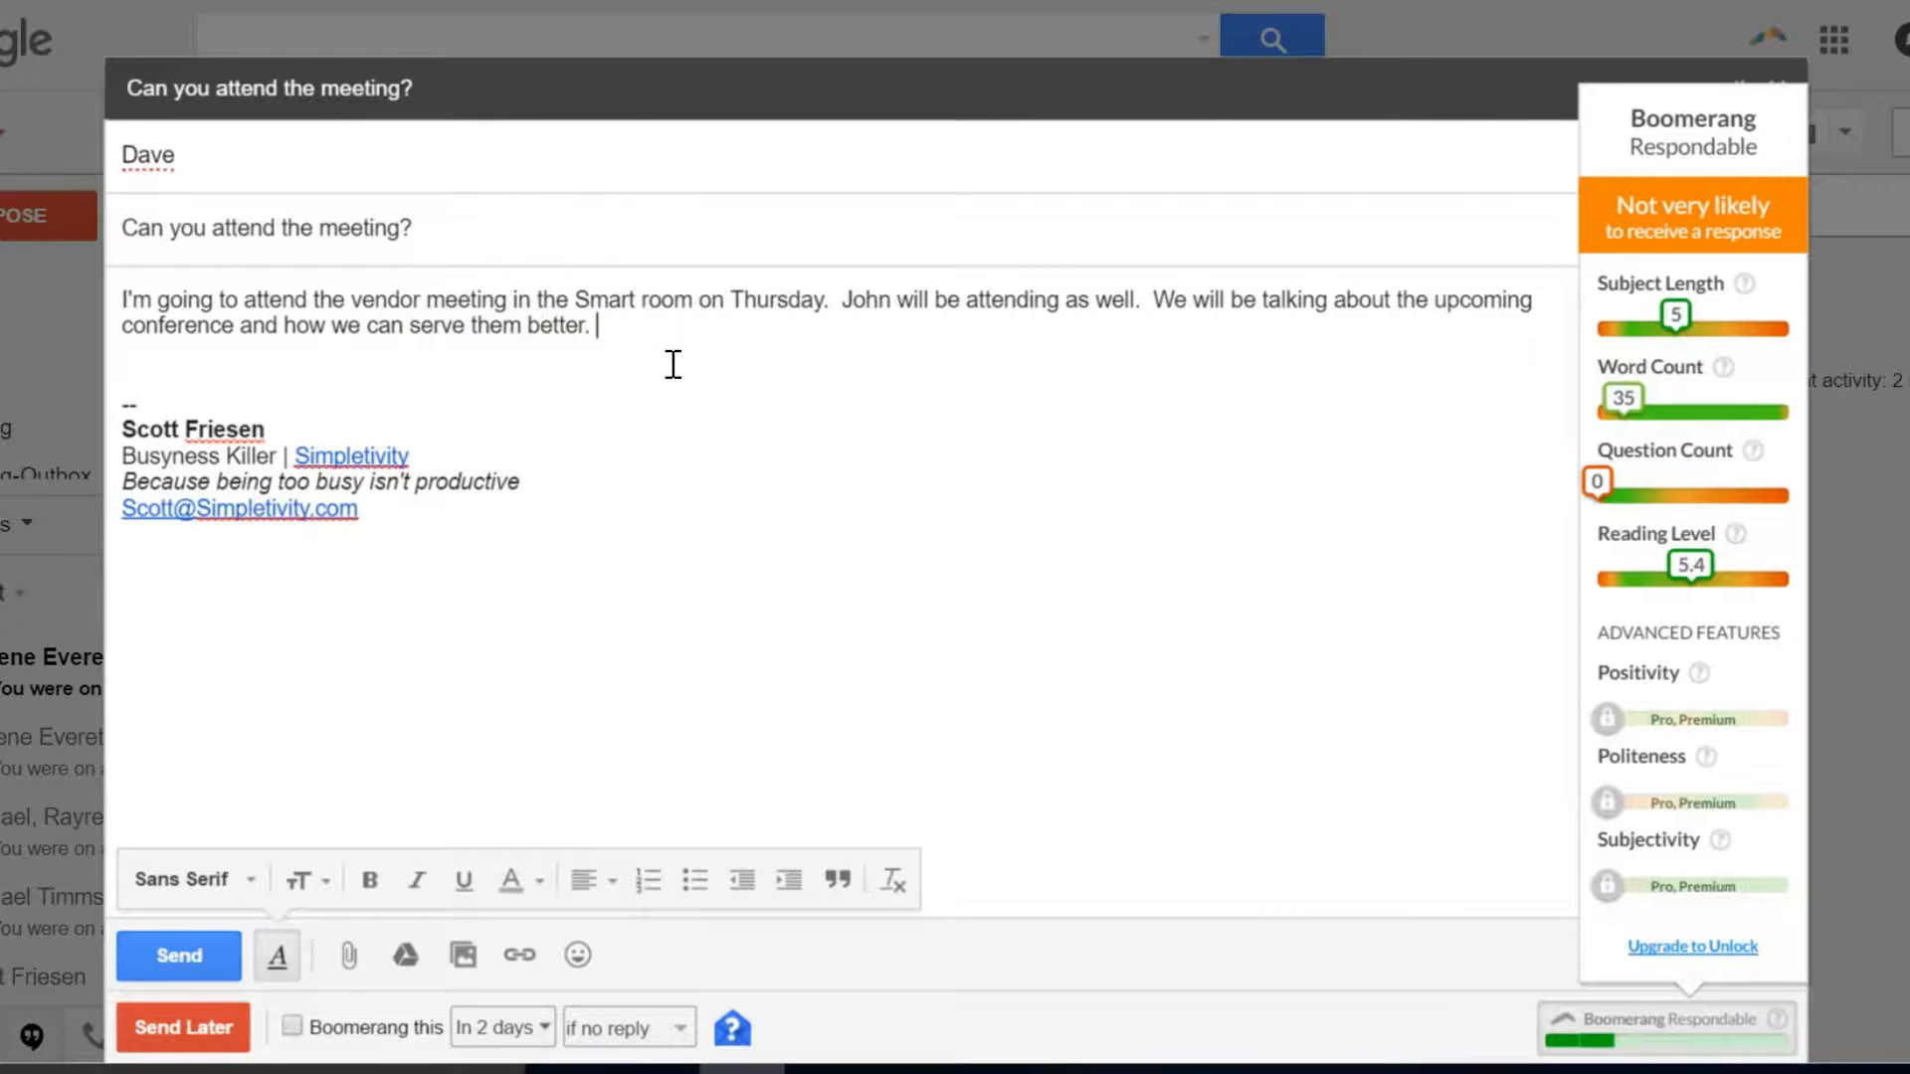
- Add a separate closing paragraph to the message asking "Can you please let me know if you will attend?"
key("Return")
key("Return")
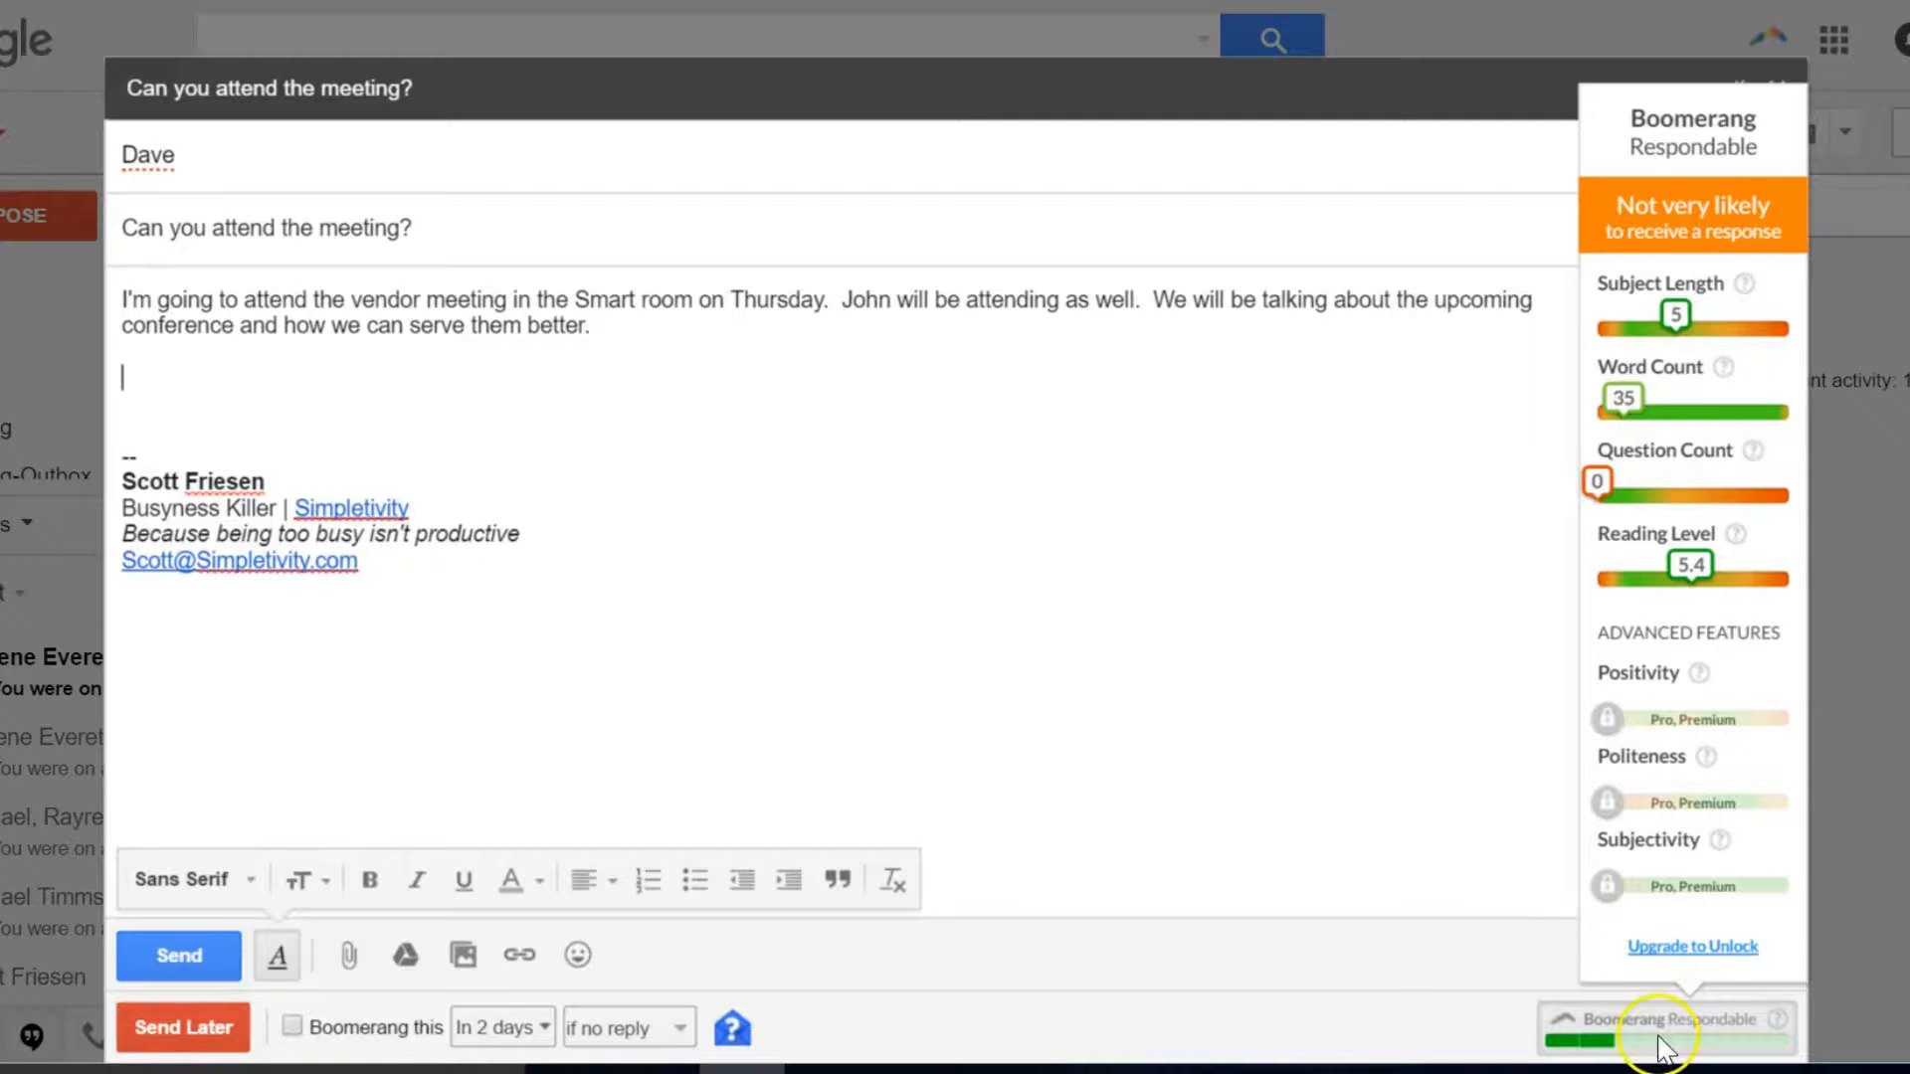
type("Can you please")
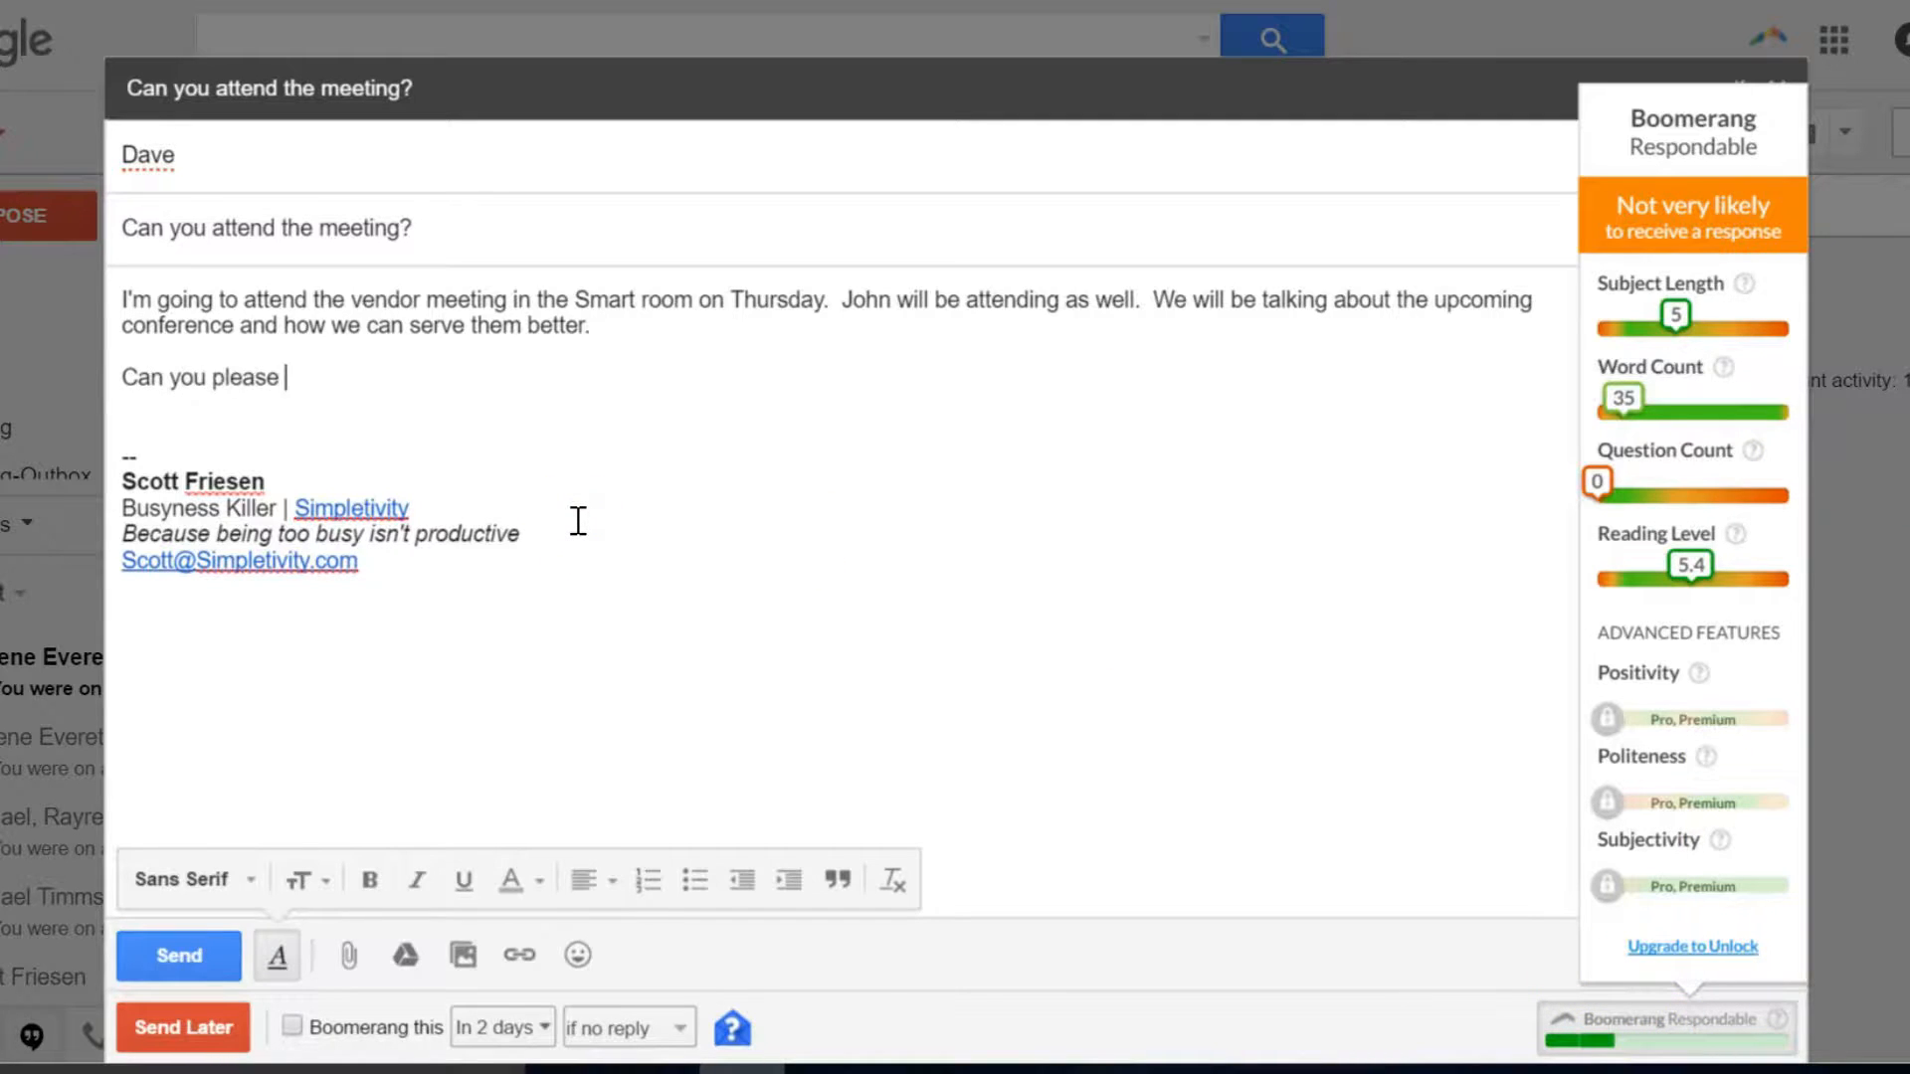
type(" let me know")
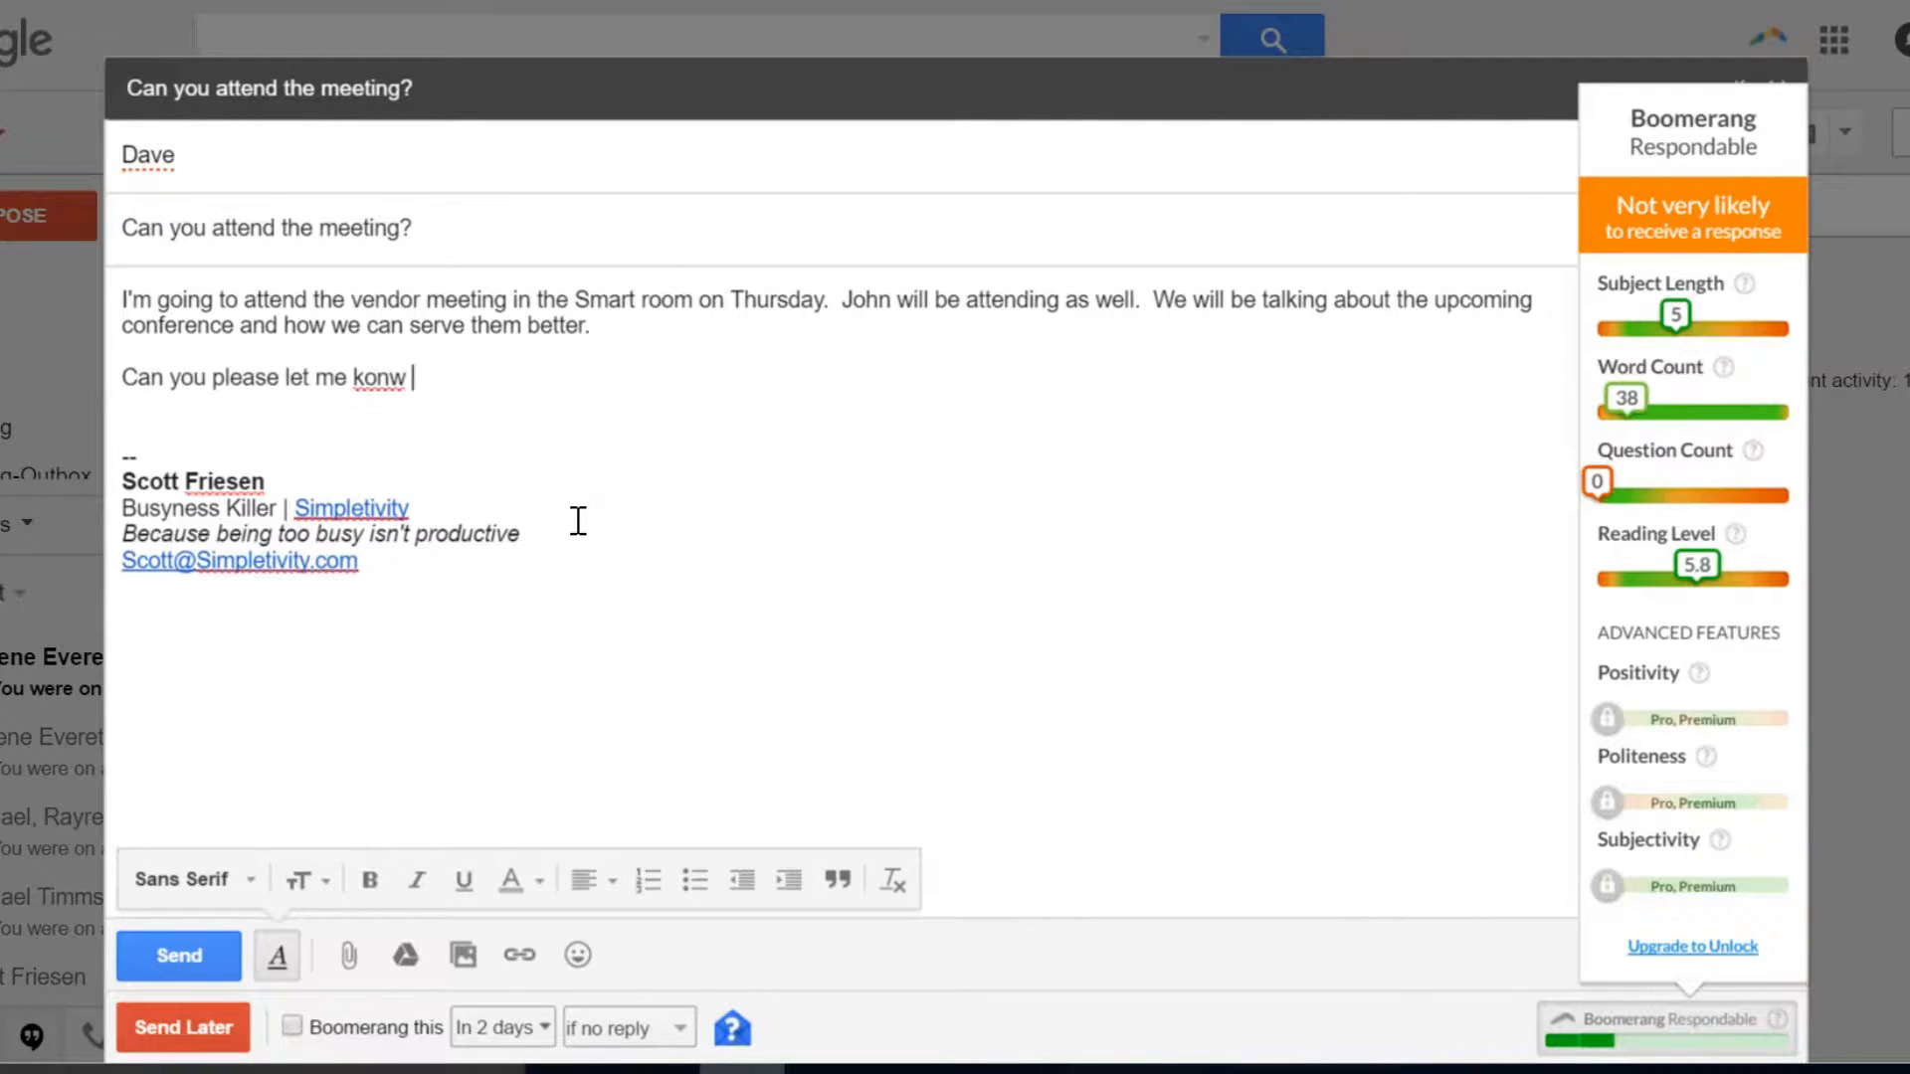
key("BackSpace")
key("BackSpace")
key("BackSpace")
type("if you will attend")
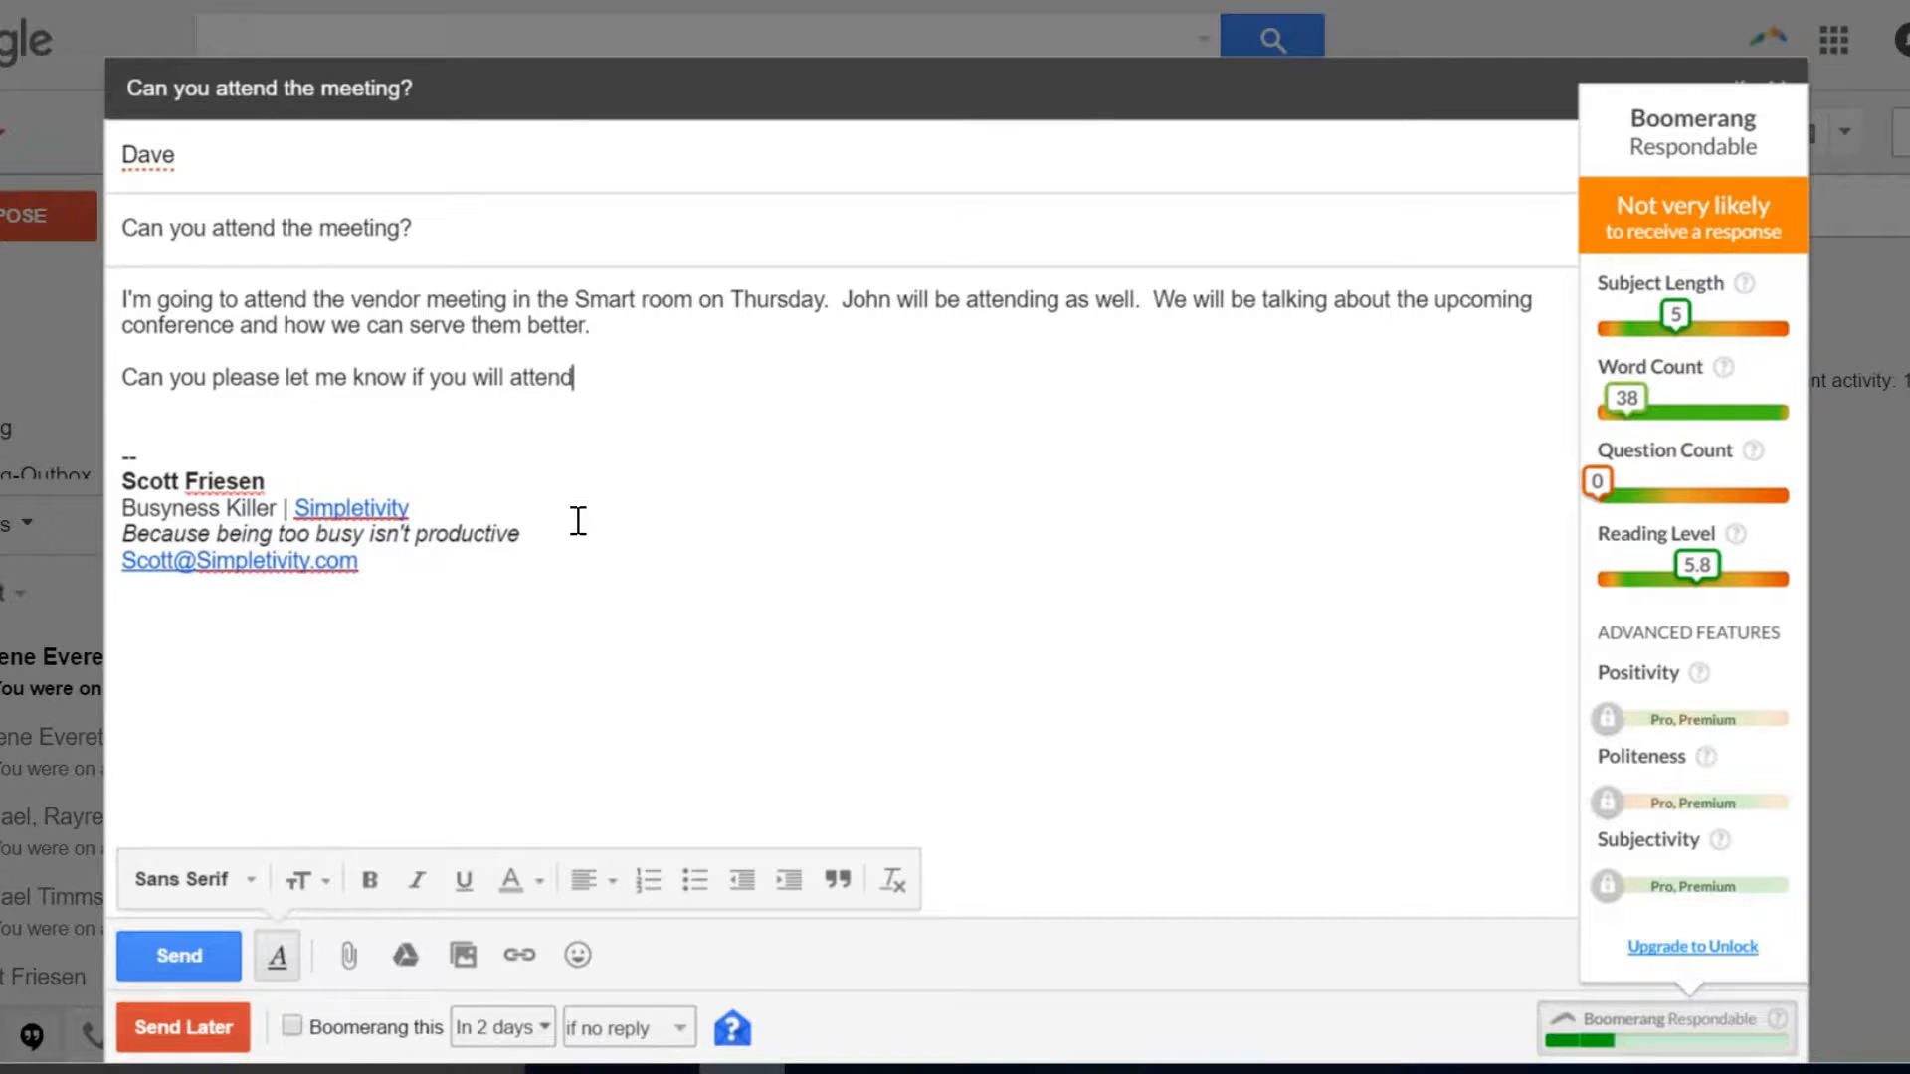
type("?")
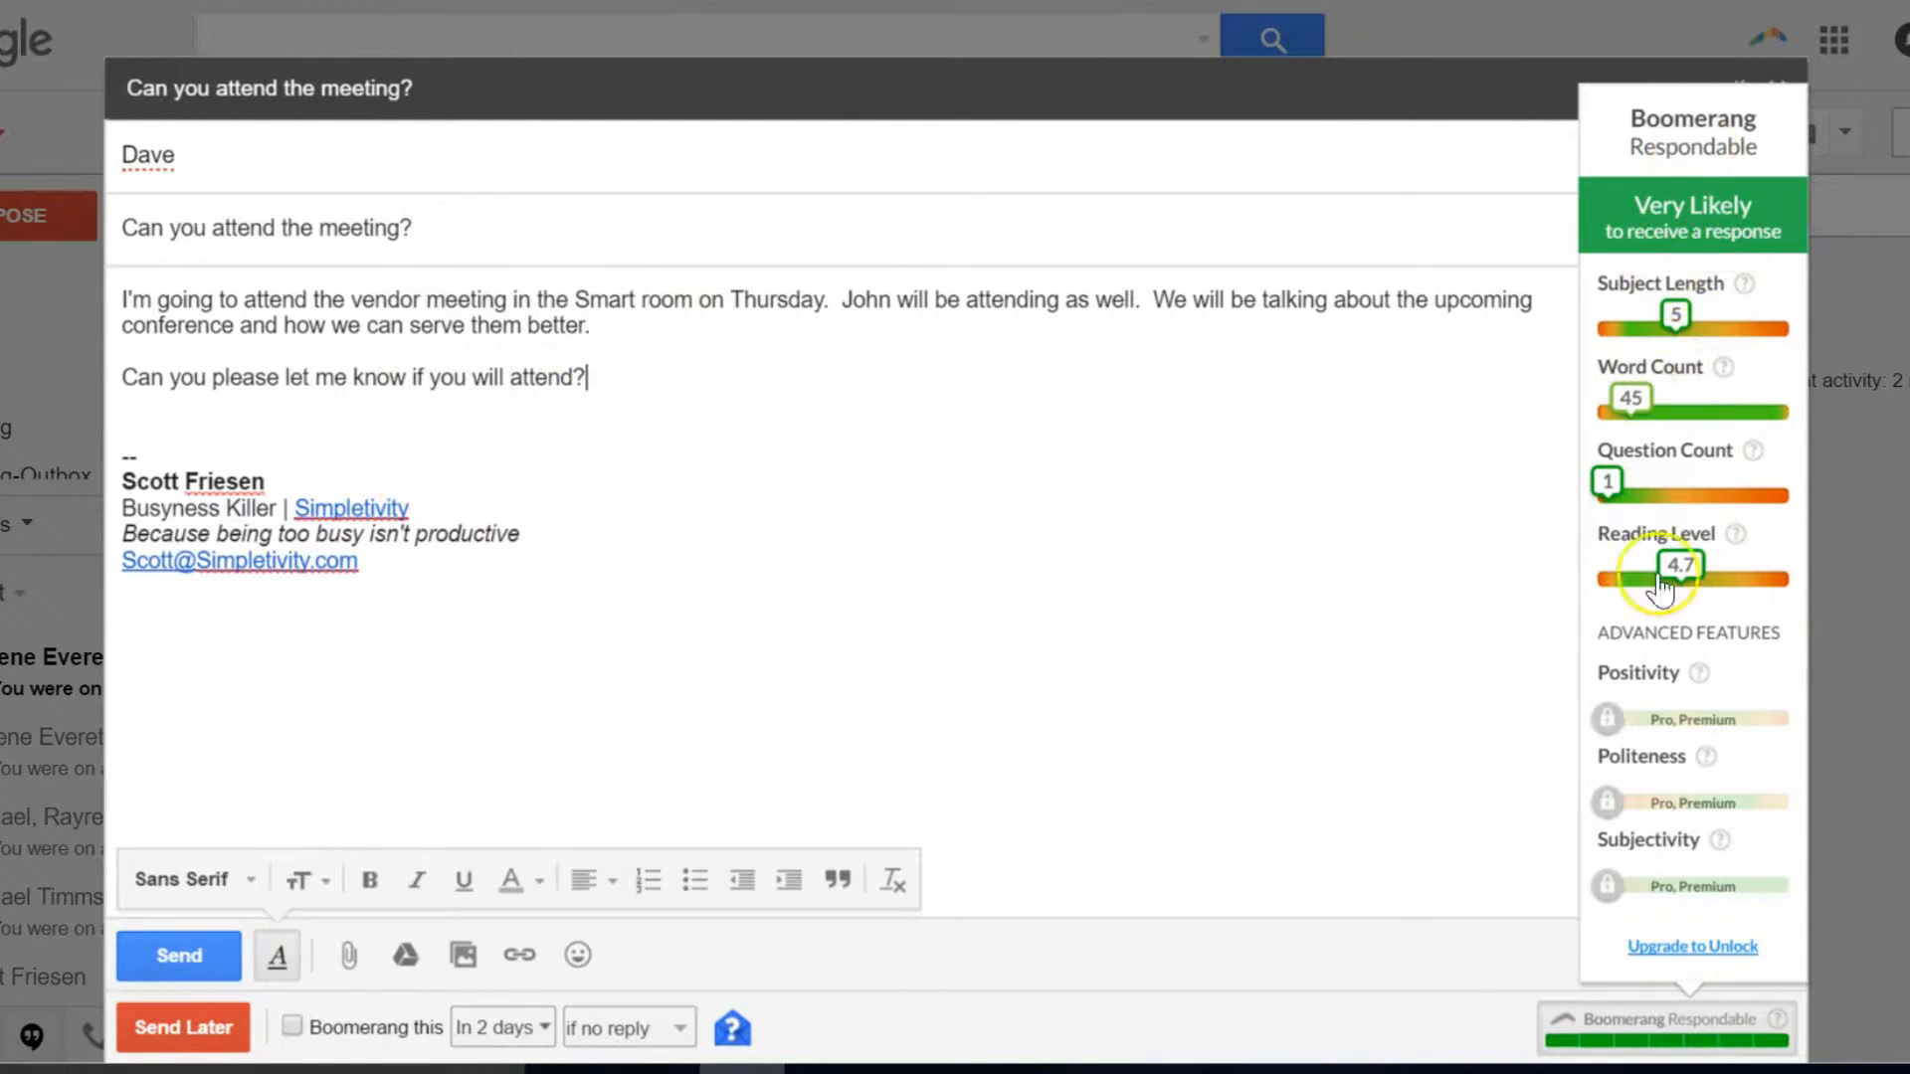
- Close the detailed Boomerang Respondable analysis and return to the end of the message's closing question
left_click(1640, 1019)
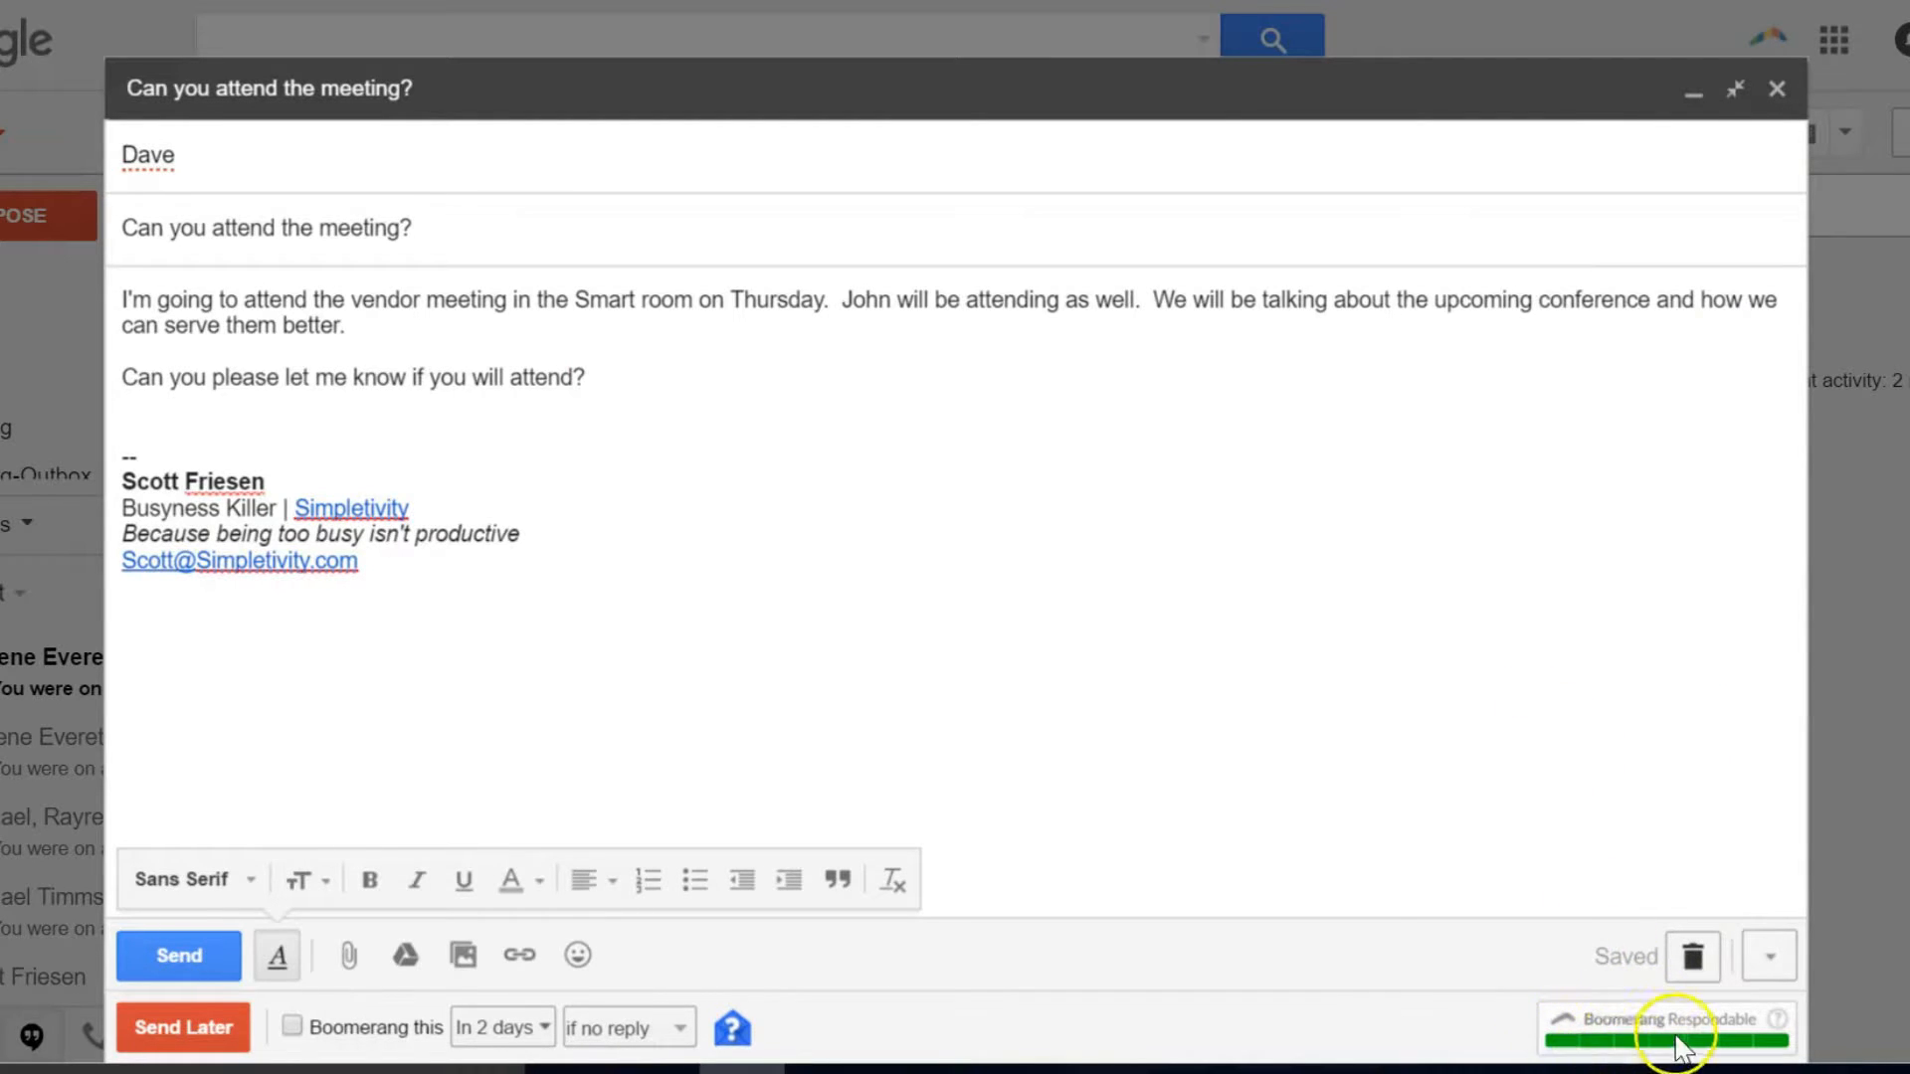
mouse_move(1679, 1042)
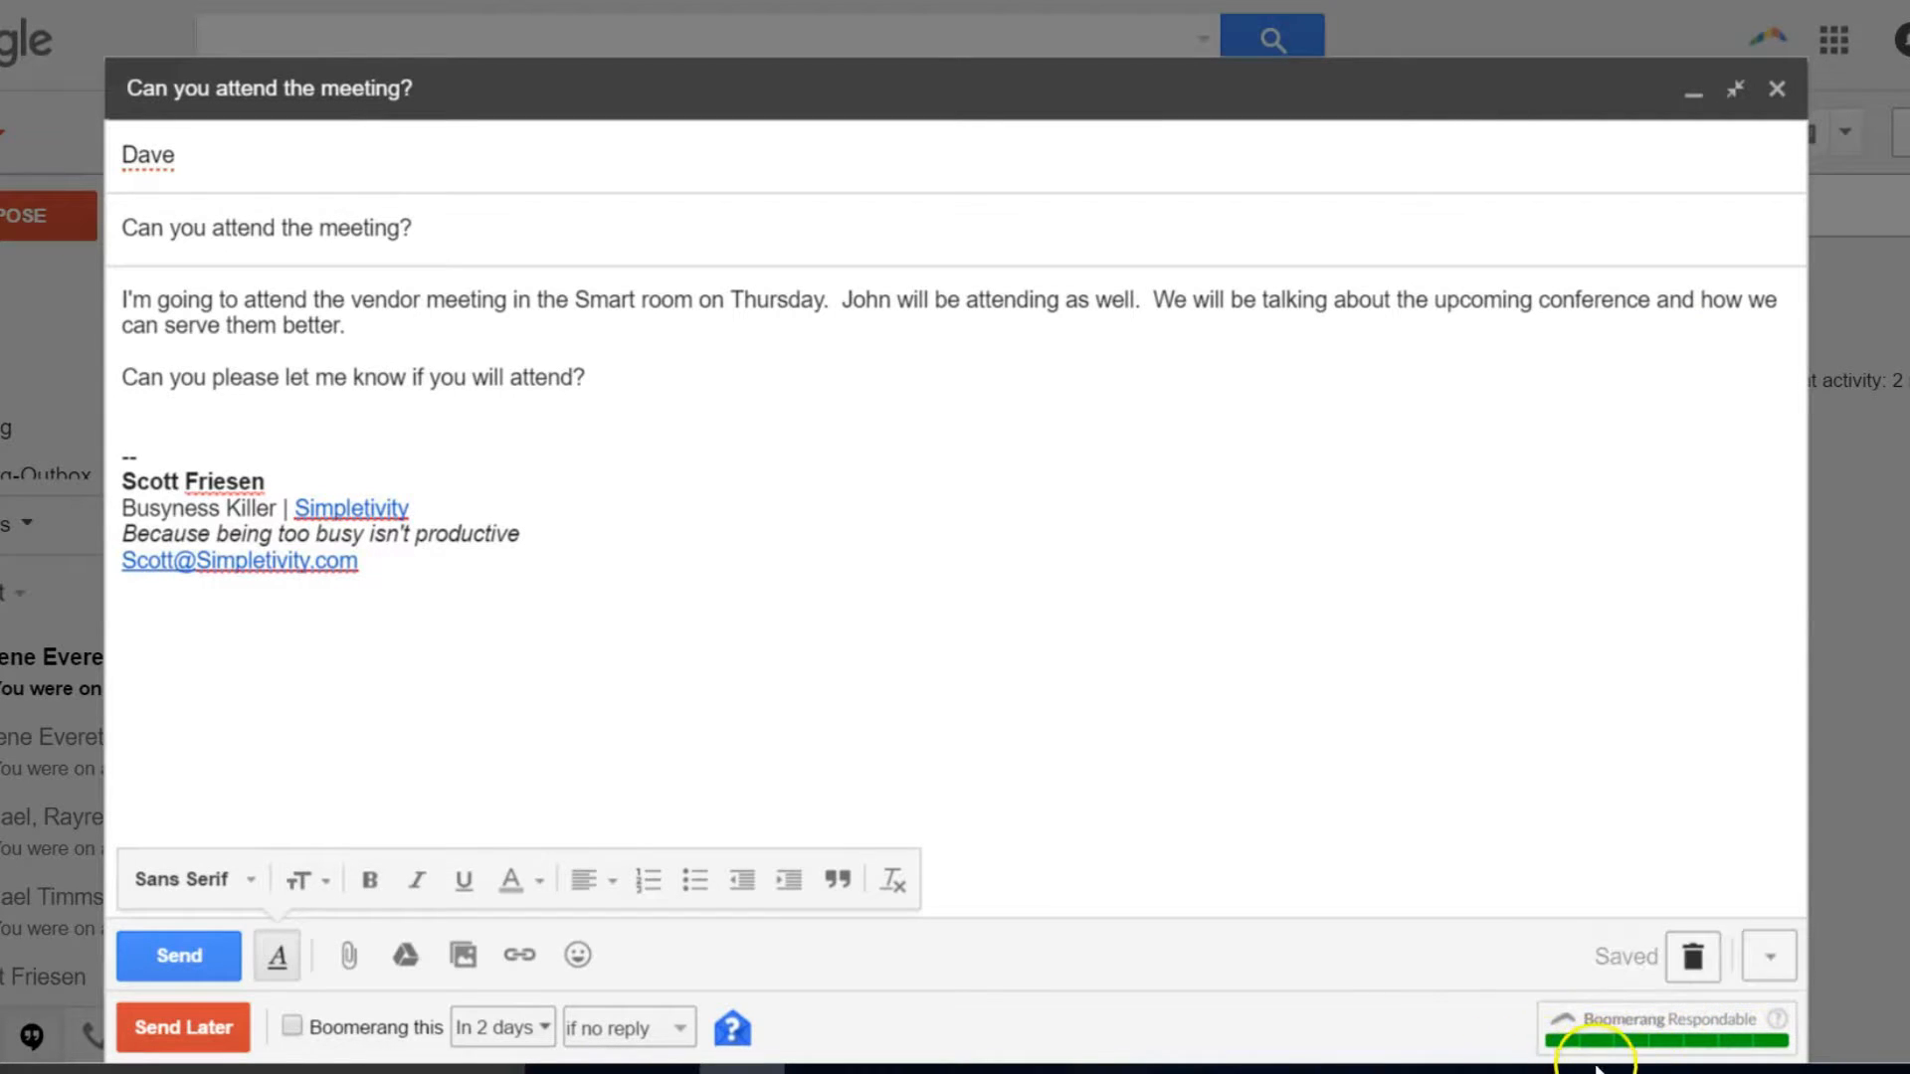
mouse_move(1592, 1039)
left_click(724, 381)
left_click(680, 386)
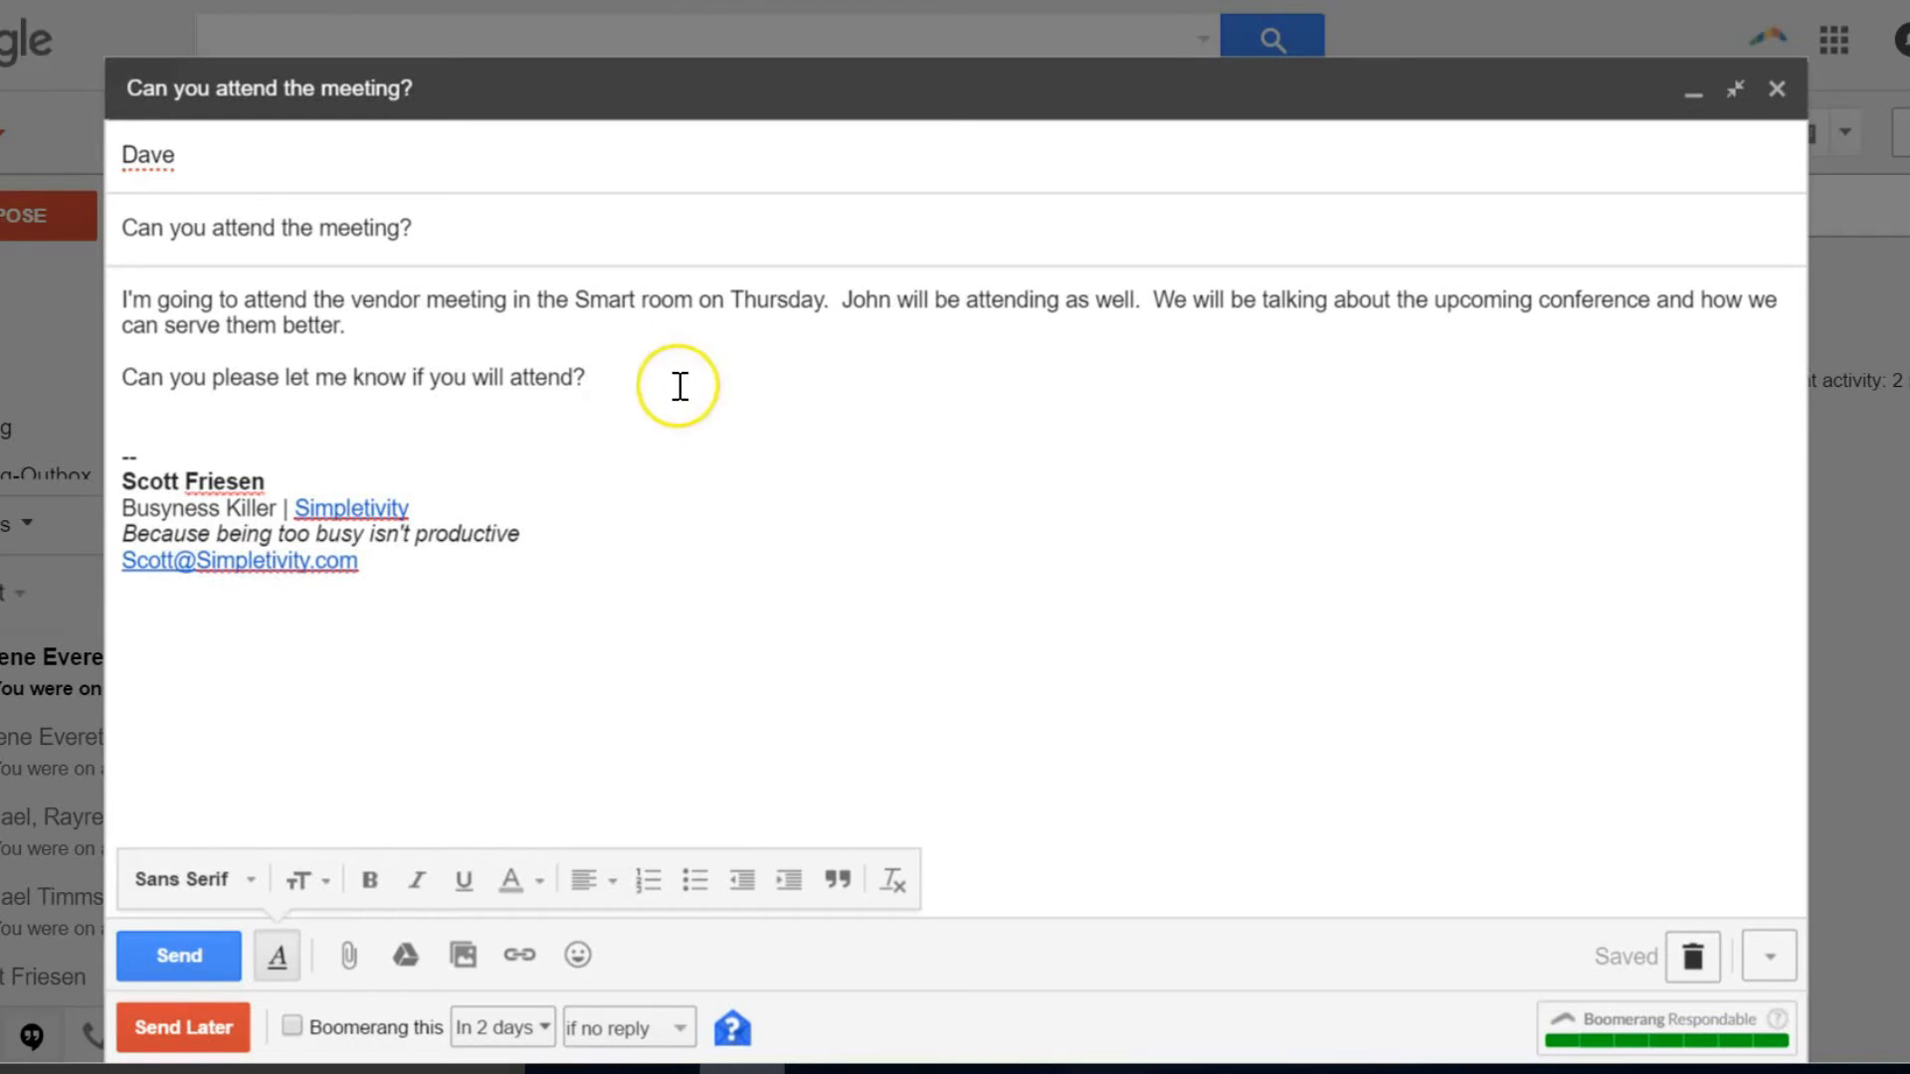